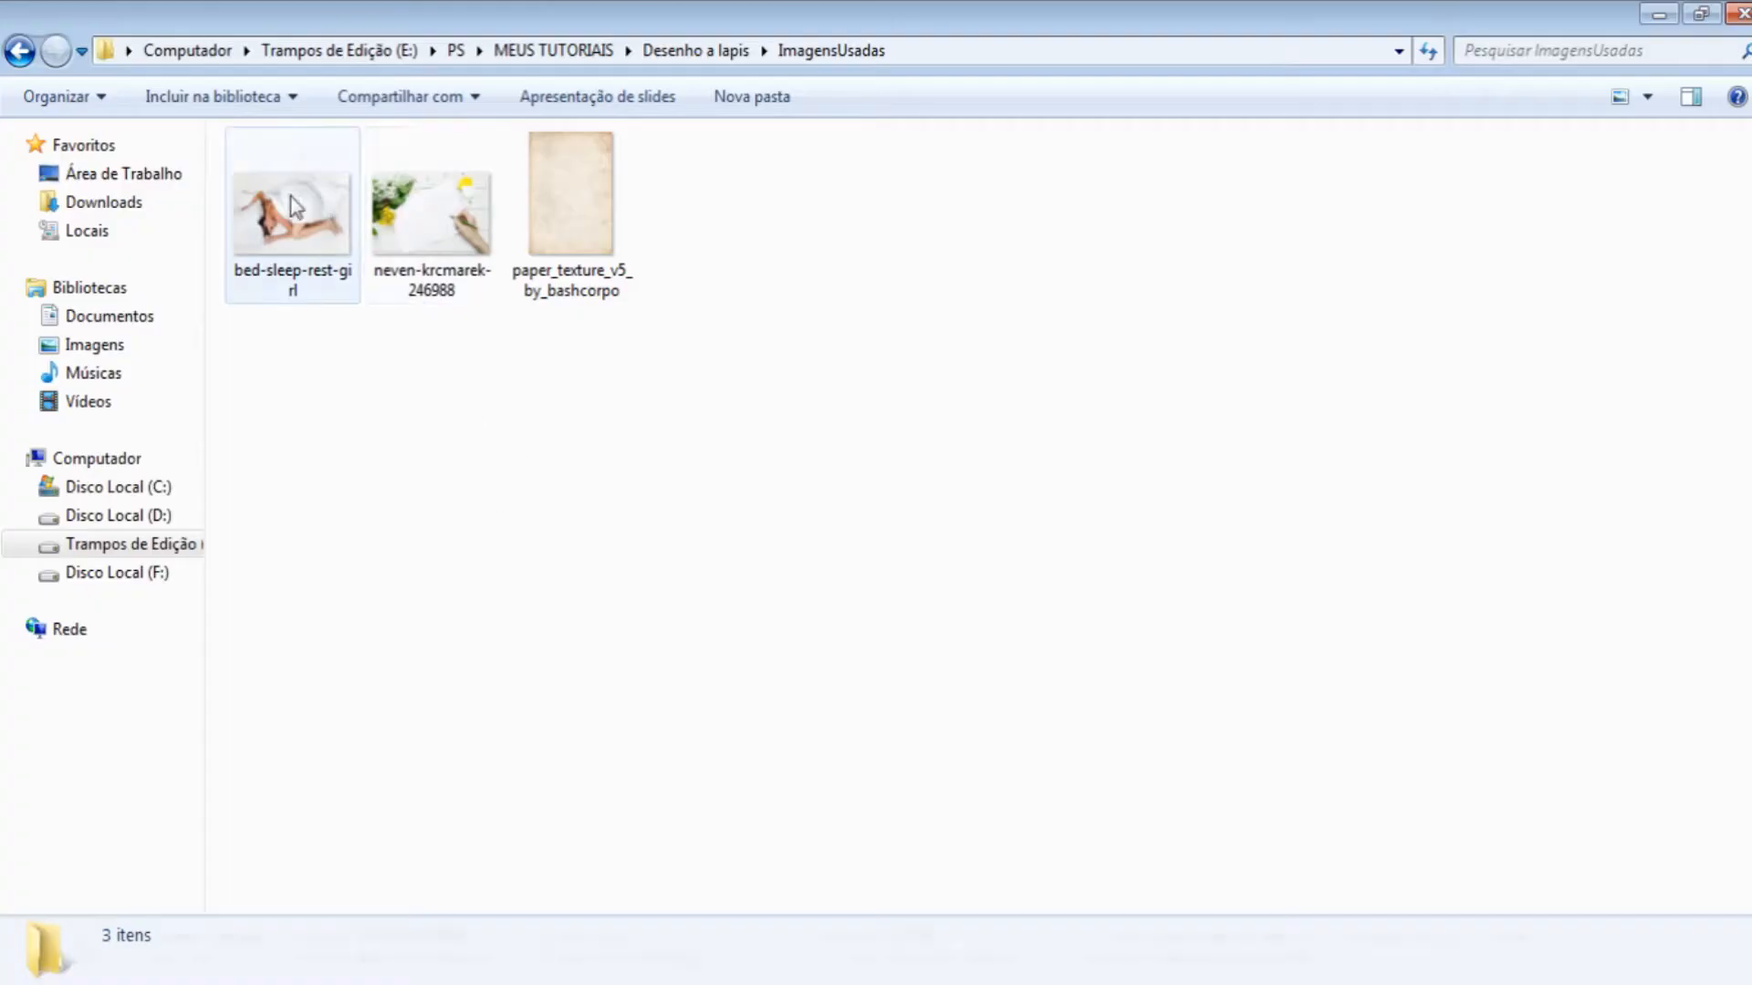
- Place the bed-sleep-rest-girl photo over the blank paper sheet, rotated to about 159° and scaled to about 65%
click(292, 214)
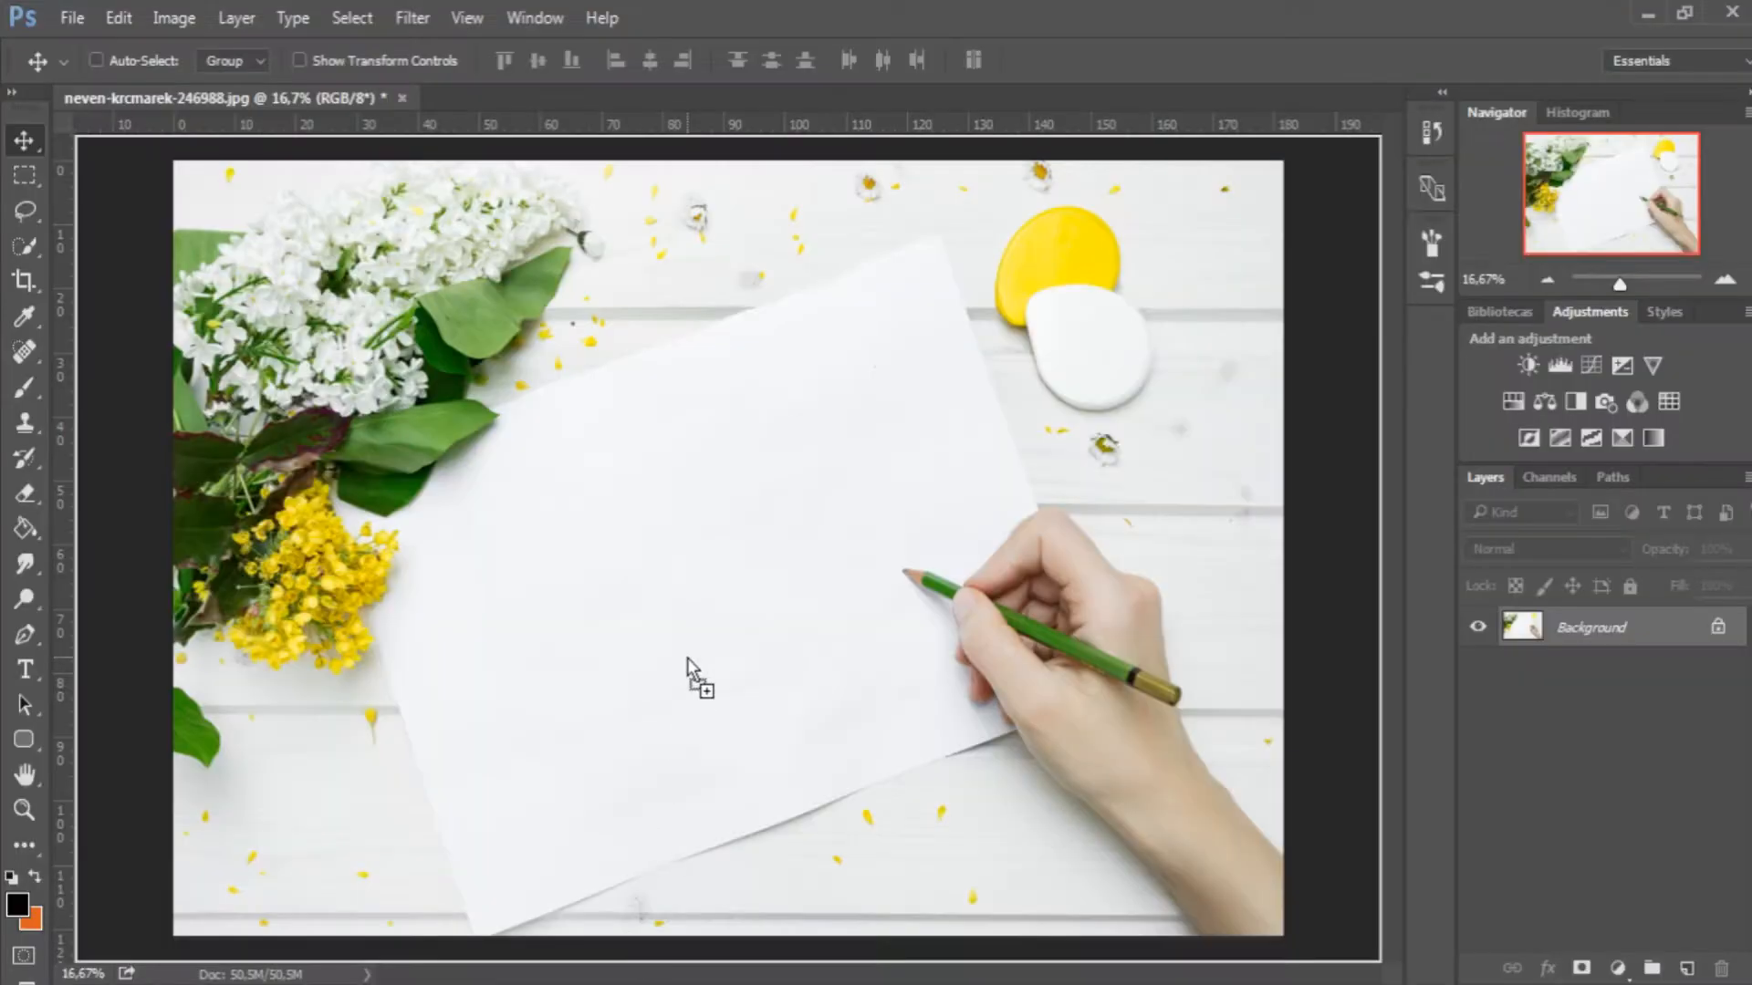
drag(687, 659, 825, 665)
drag(1280, 933, 190, 438)
drag(766, 534, 858, 625)
drag(1193, 485, 1193, 505)
drag(953, 543, 990, 579)
drag(1151, 682, 1077, 663)
drag(947, 540, 1015, 569)
click(871, 59)
- Lower the placed photo's opacity to 65% and scale it to about 60.8% to fit the paper sheet
click(1748, 548)
drag(1731, 591, 1706, 584)
key(ctrl+t)
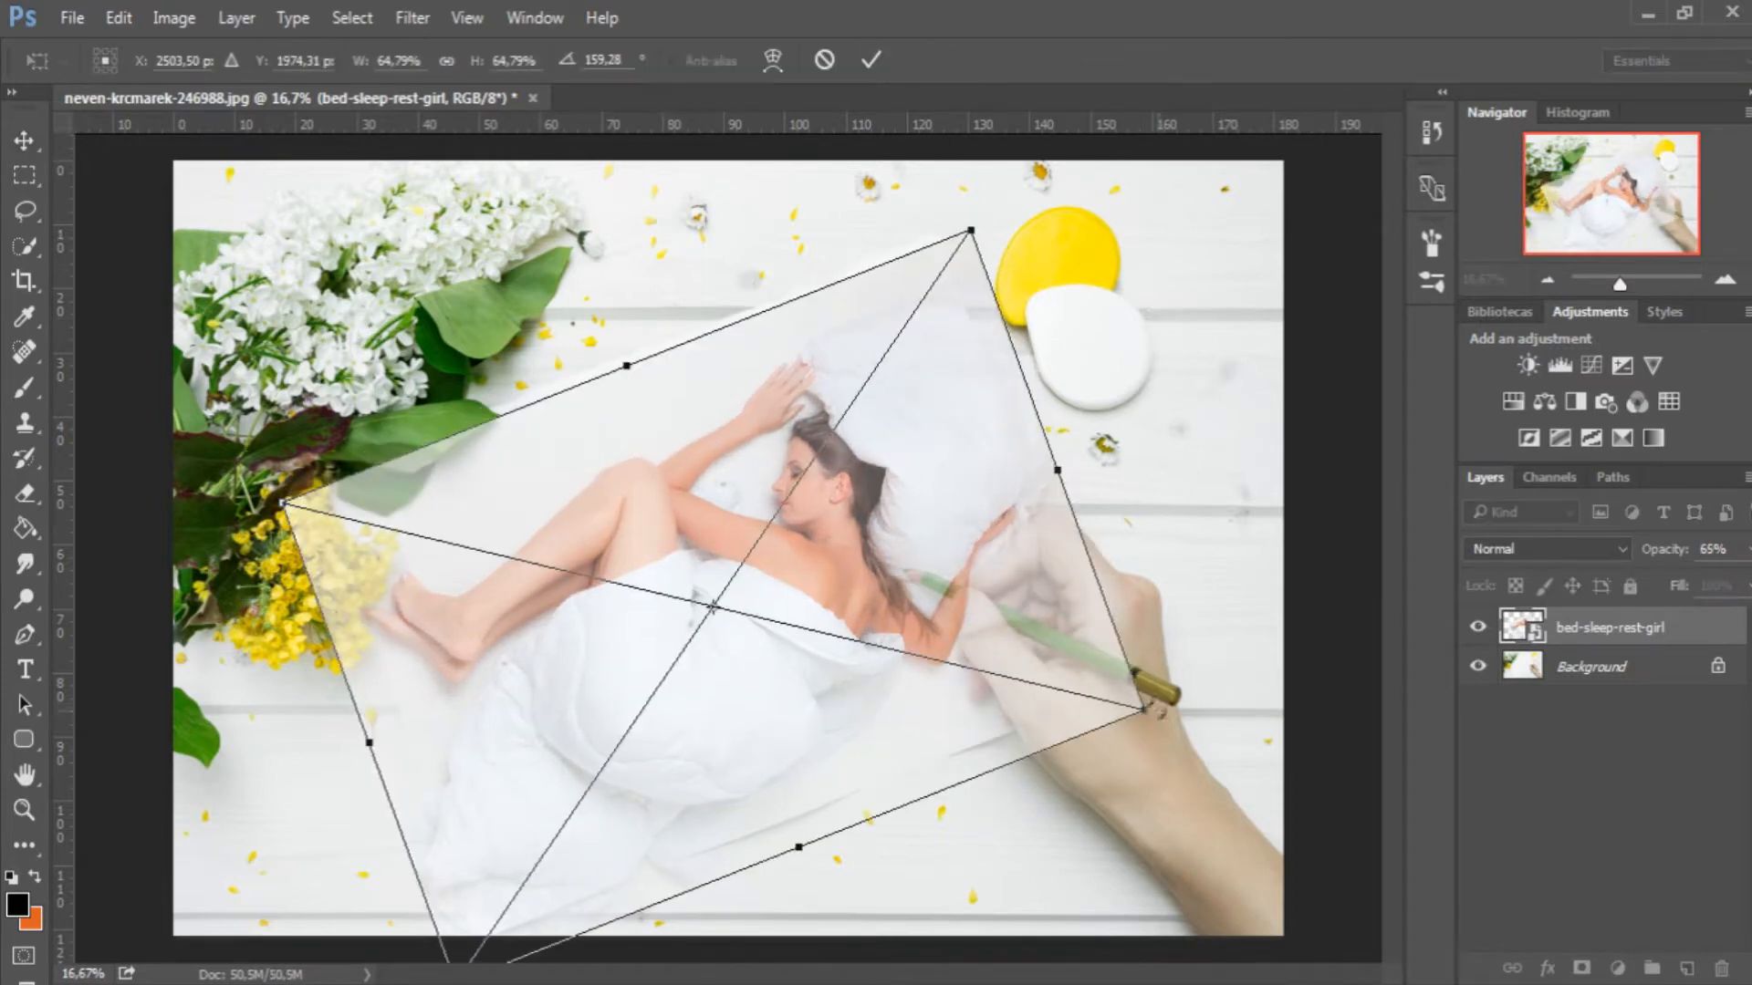
drag(1016, 606, 1036, 608)
drag(1137, 703, 1123, 700)
drag(1055, 593, 1059, 589)
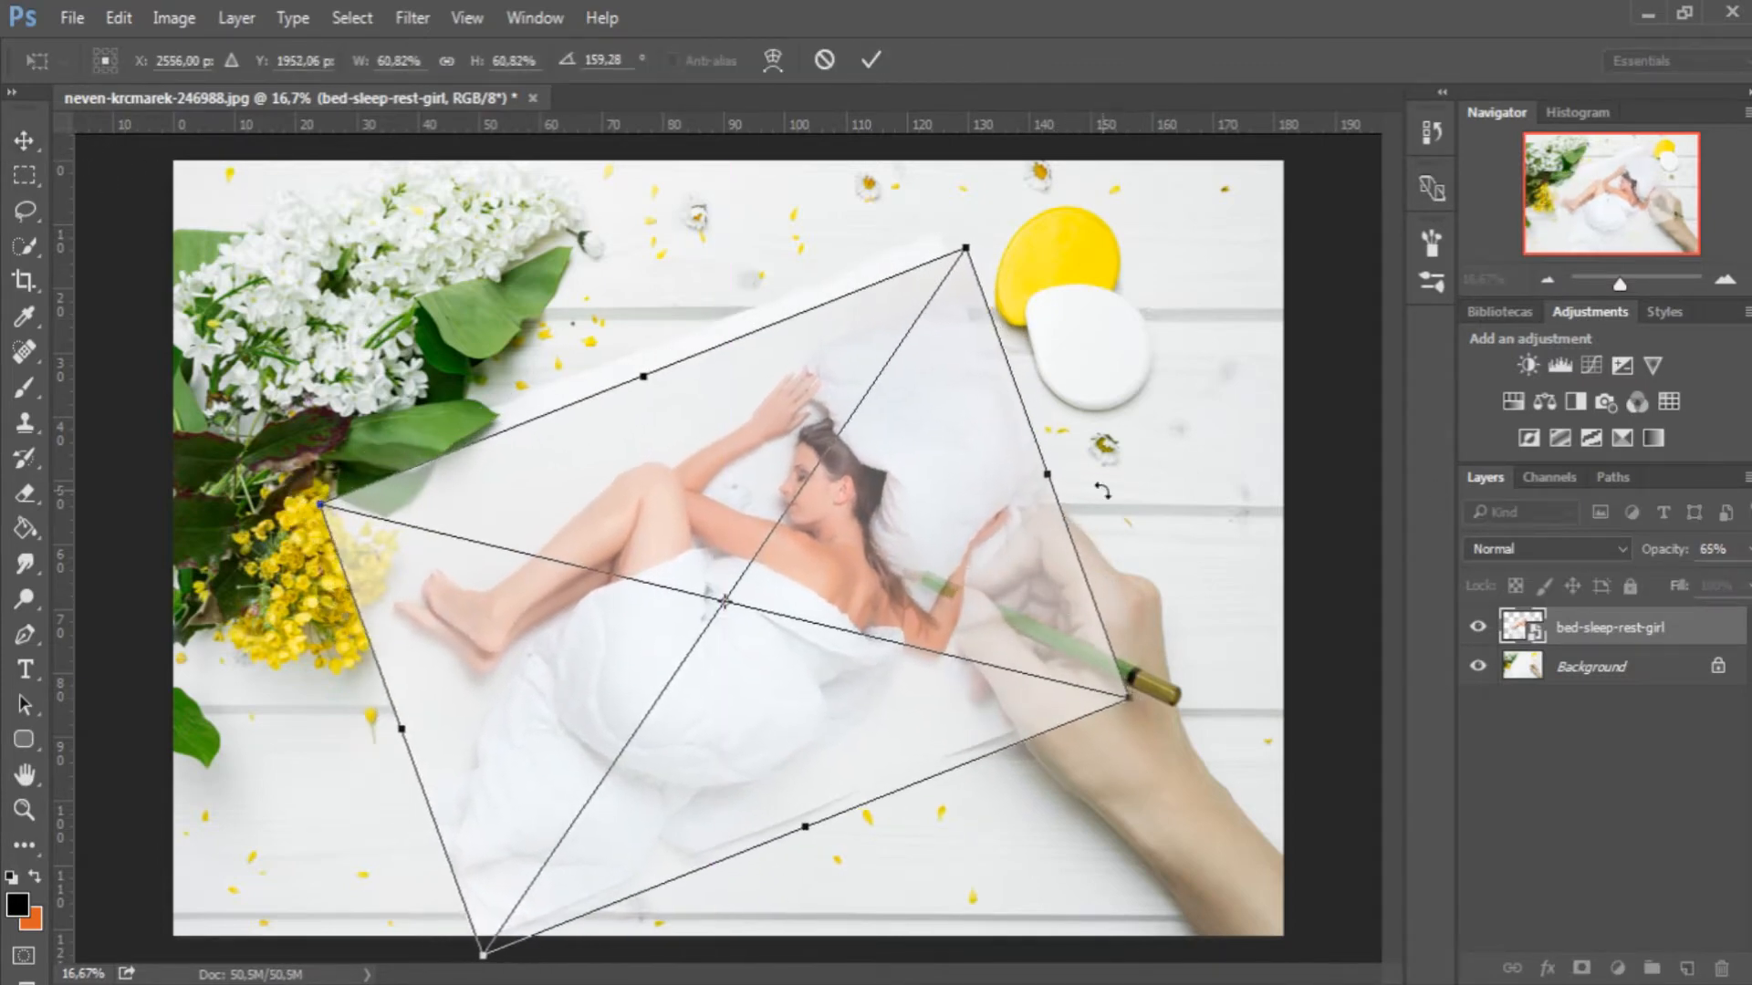
- Nudge the photo into alignment with the paper sheet, commit the transform and restore the layer's opacity to 100%
key(Up)
key(Up)
key(Up)
key(Up)
key(Up)
key(Up)
key(Up)
key(Up)
key(Left)
key(Left)
key(Up)
key(Right)
key(Right)
key(Right)
key(Right)
key(Right)
key(Right)
key(Down)
key(Left)
key(Left)
key(Left)
key(Down)
key(Down)
key(Down)
click(871, 59)
click(1743, 551)
click(1320, 4)
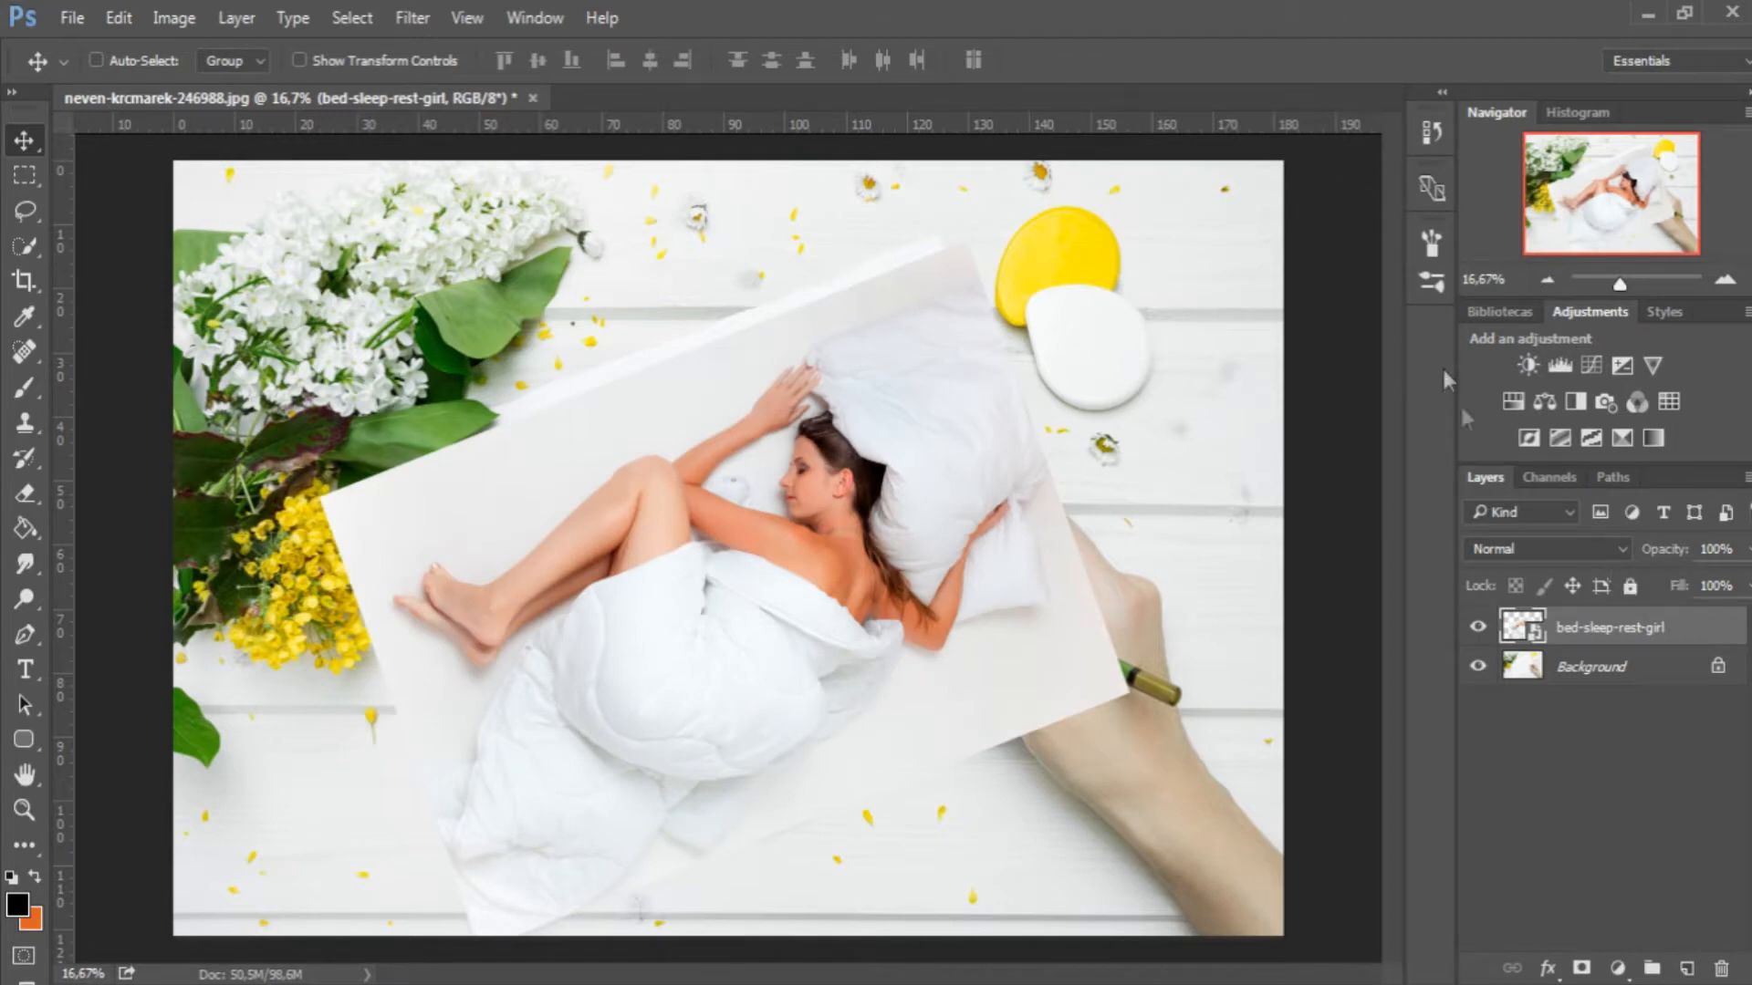
- Duplicate the photo layer, keeping the original hidden, and apply Black & White with the Default preset to the copy
key(ctrl+j)
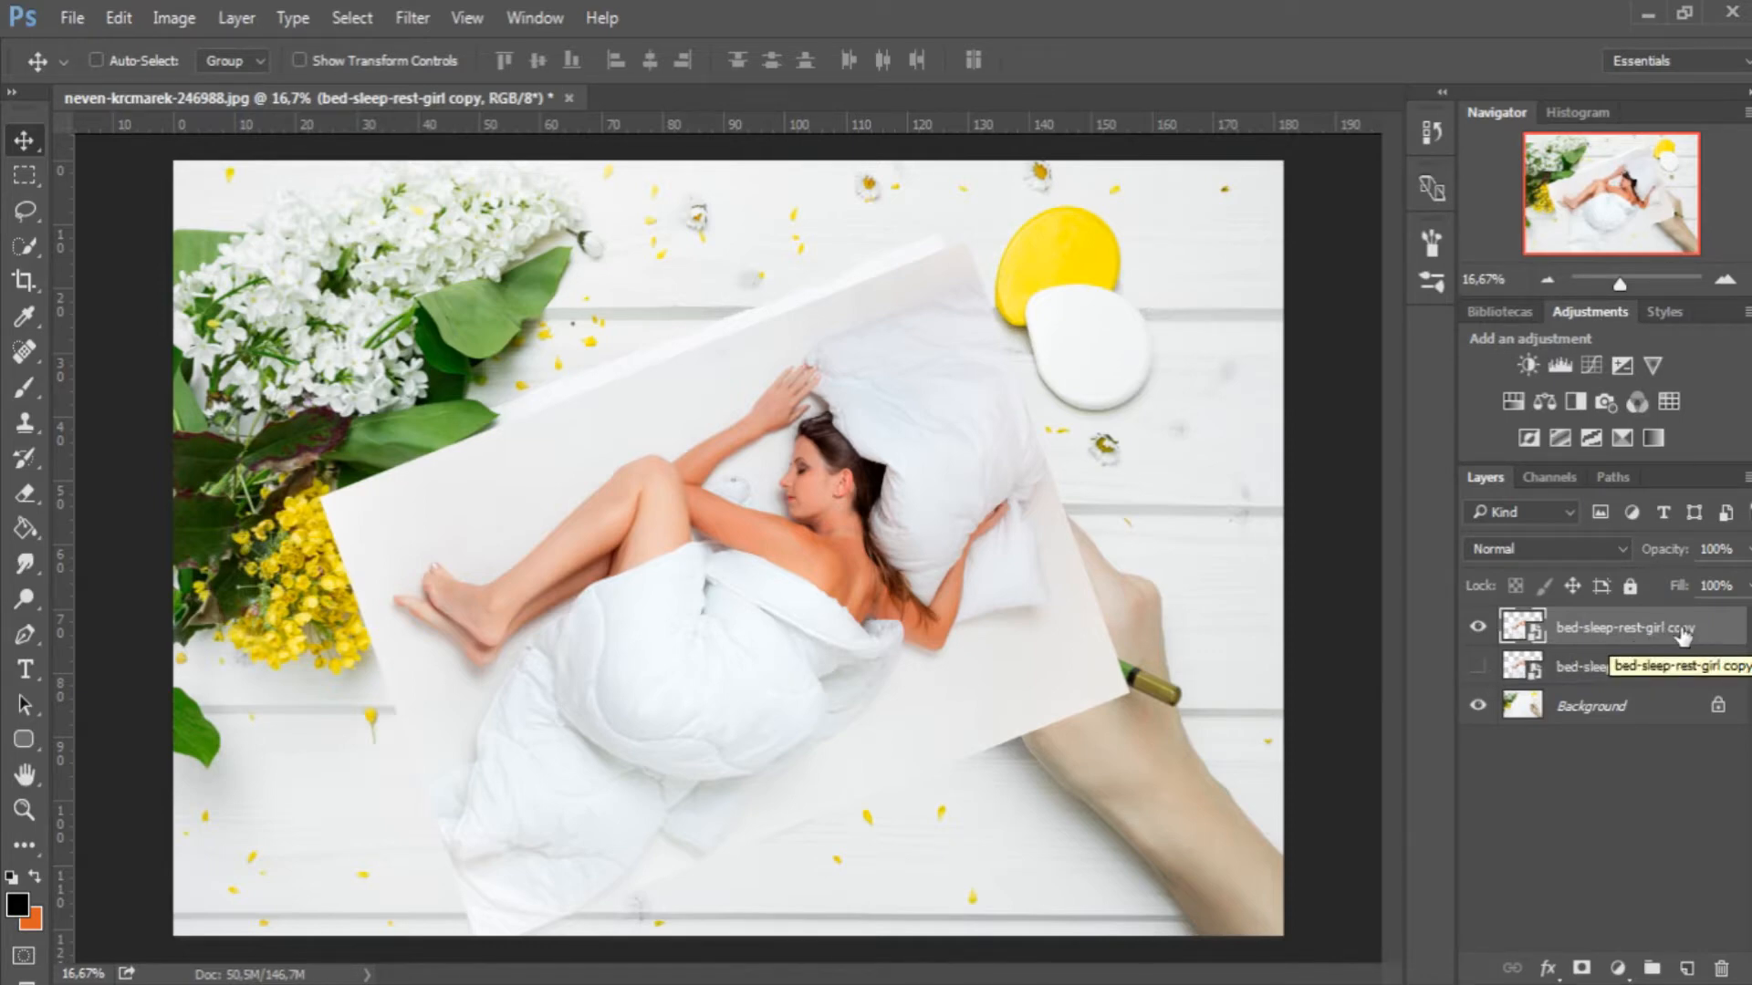
click(175, 18)
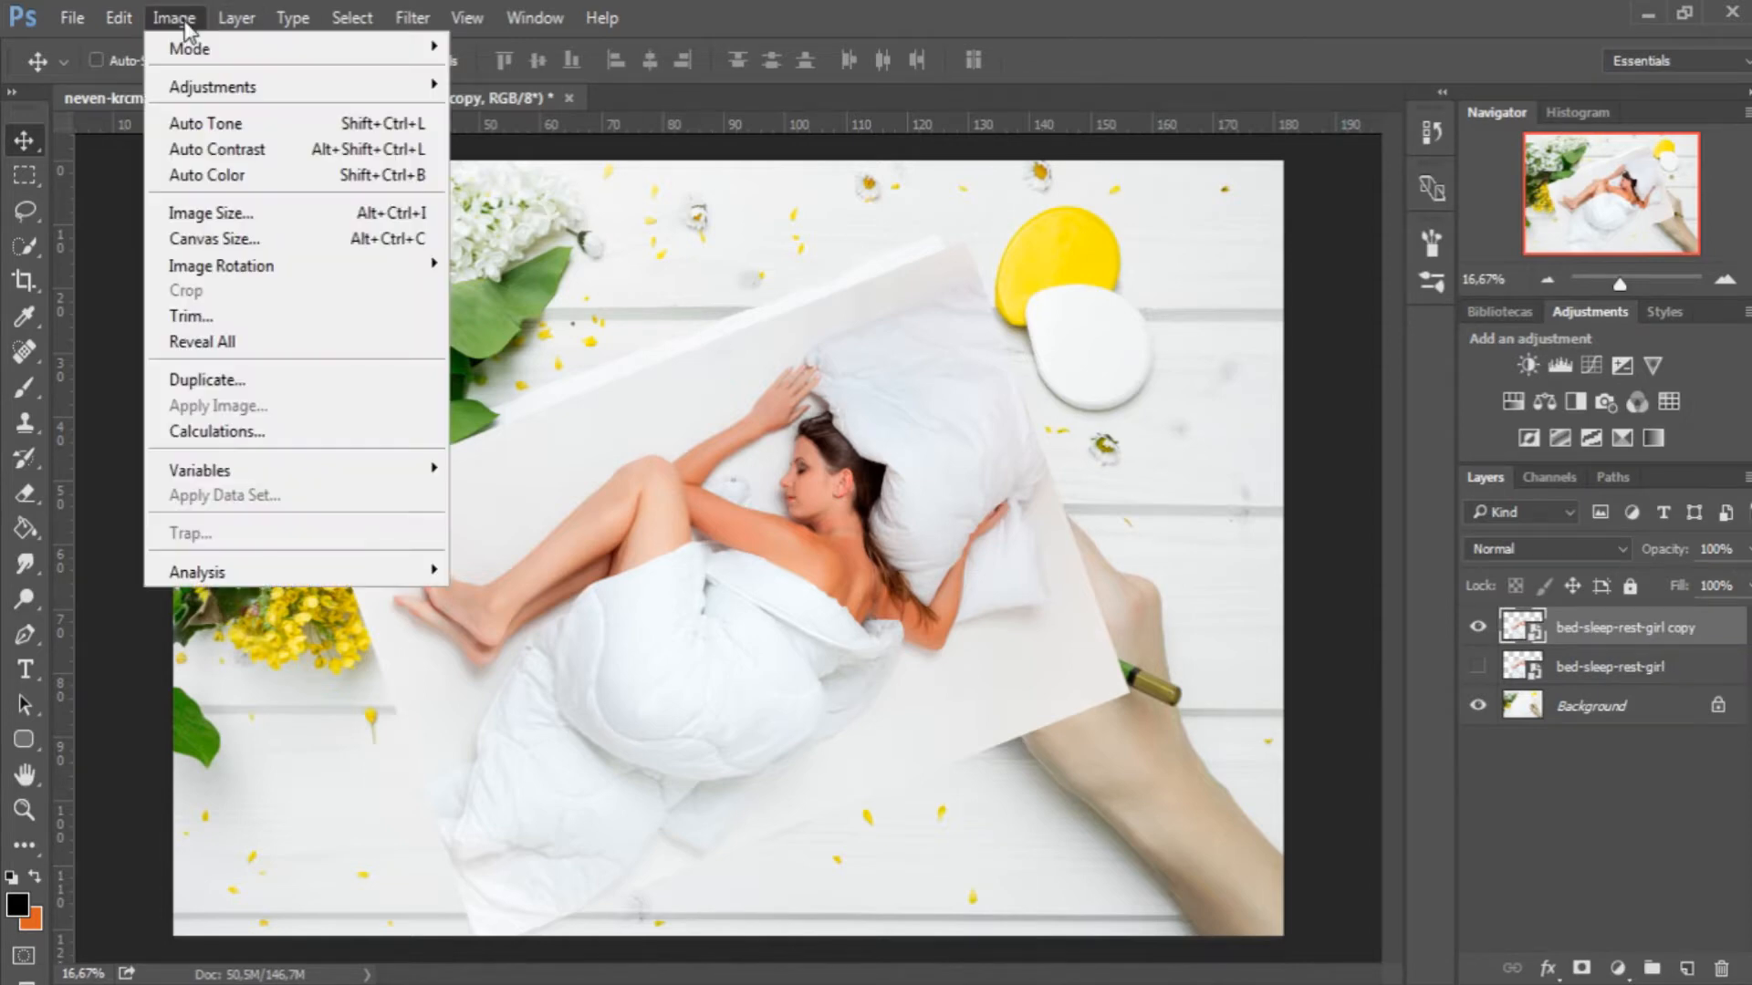
mouse_move(301, 87)
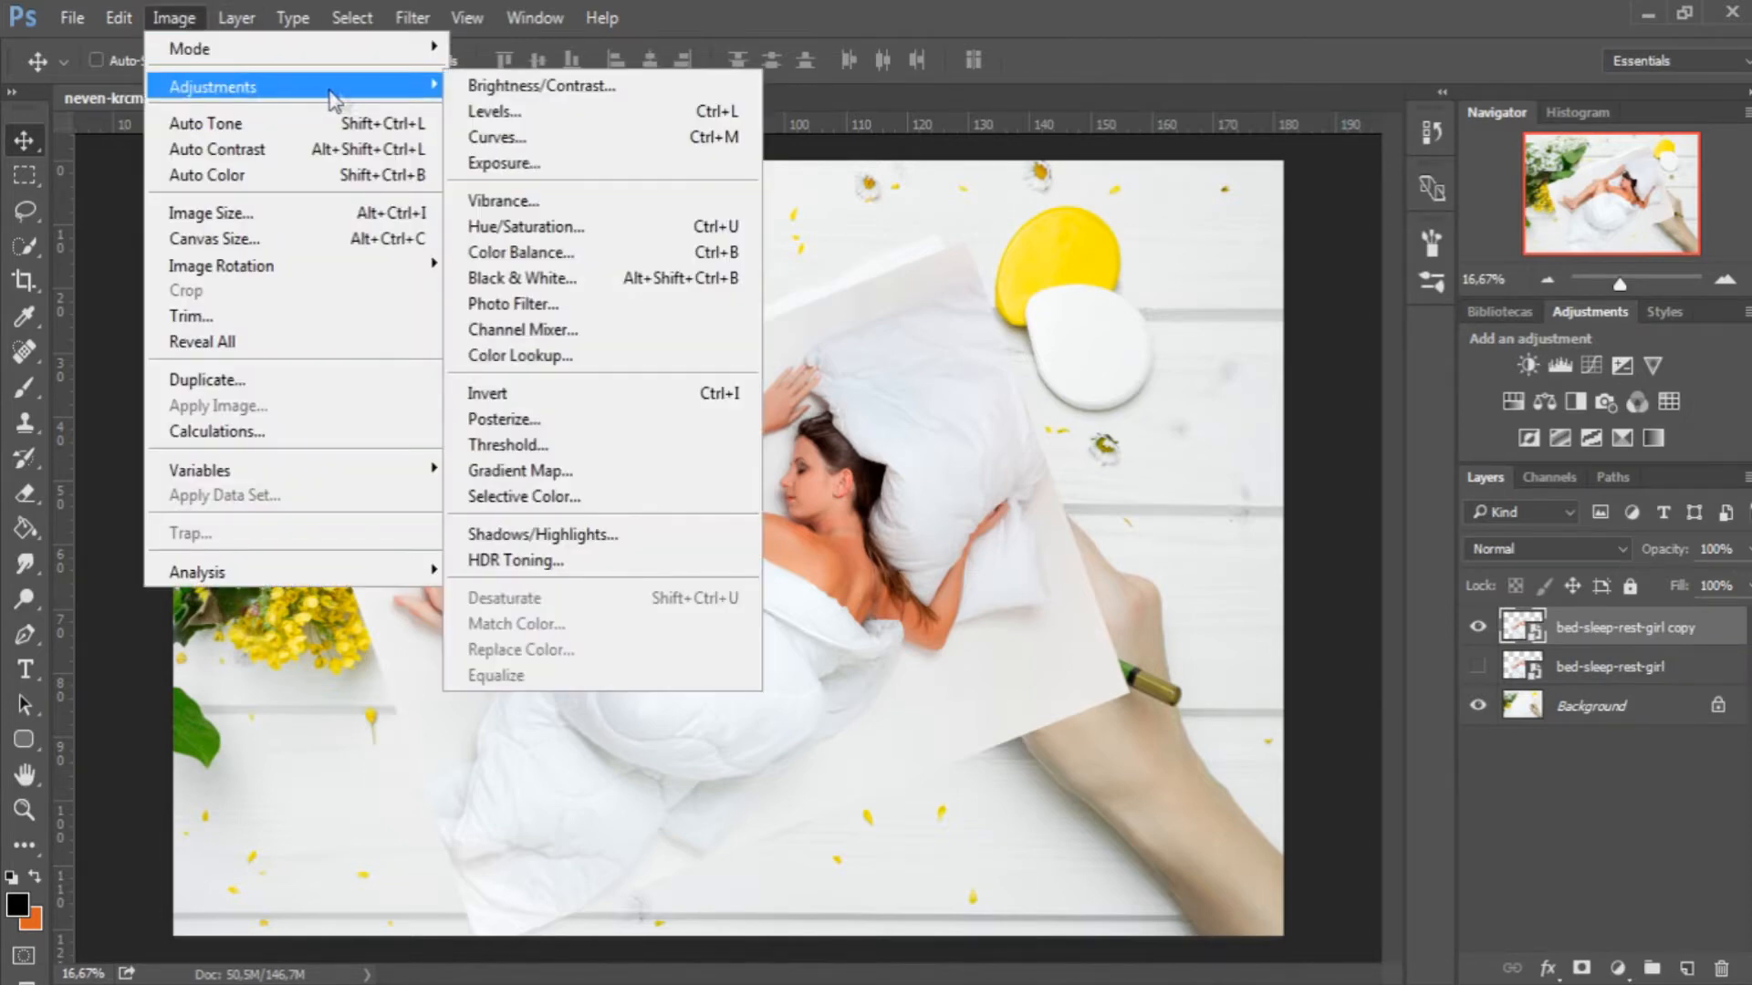
click(583, 278)
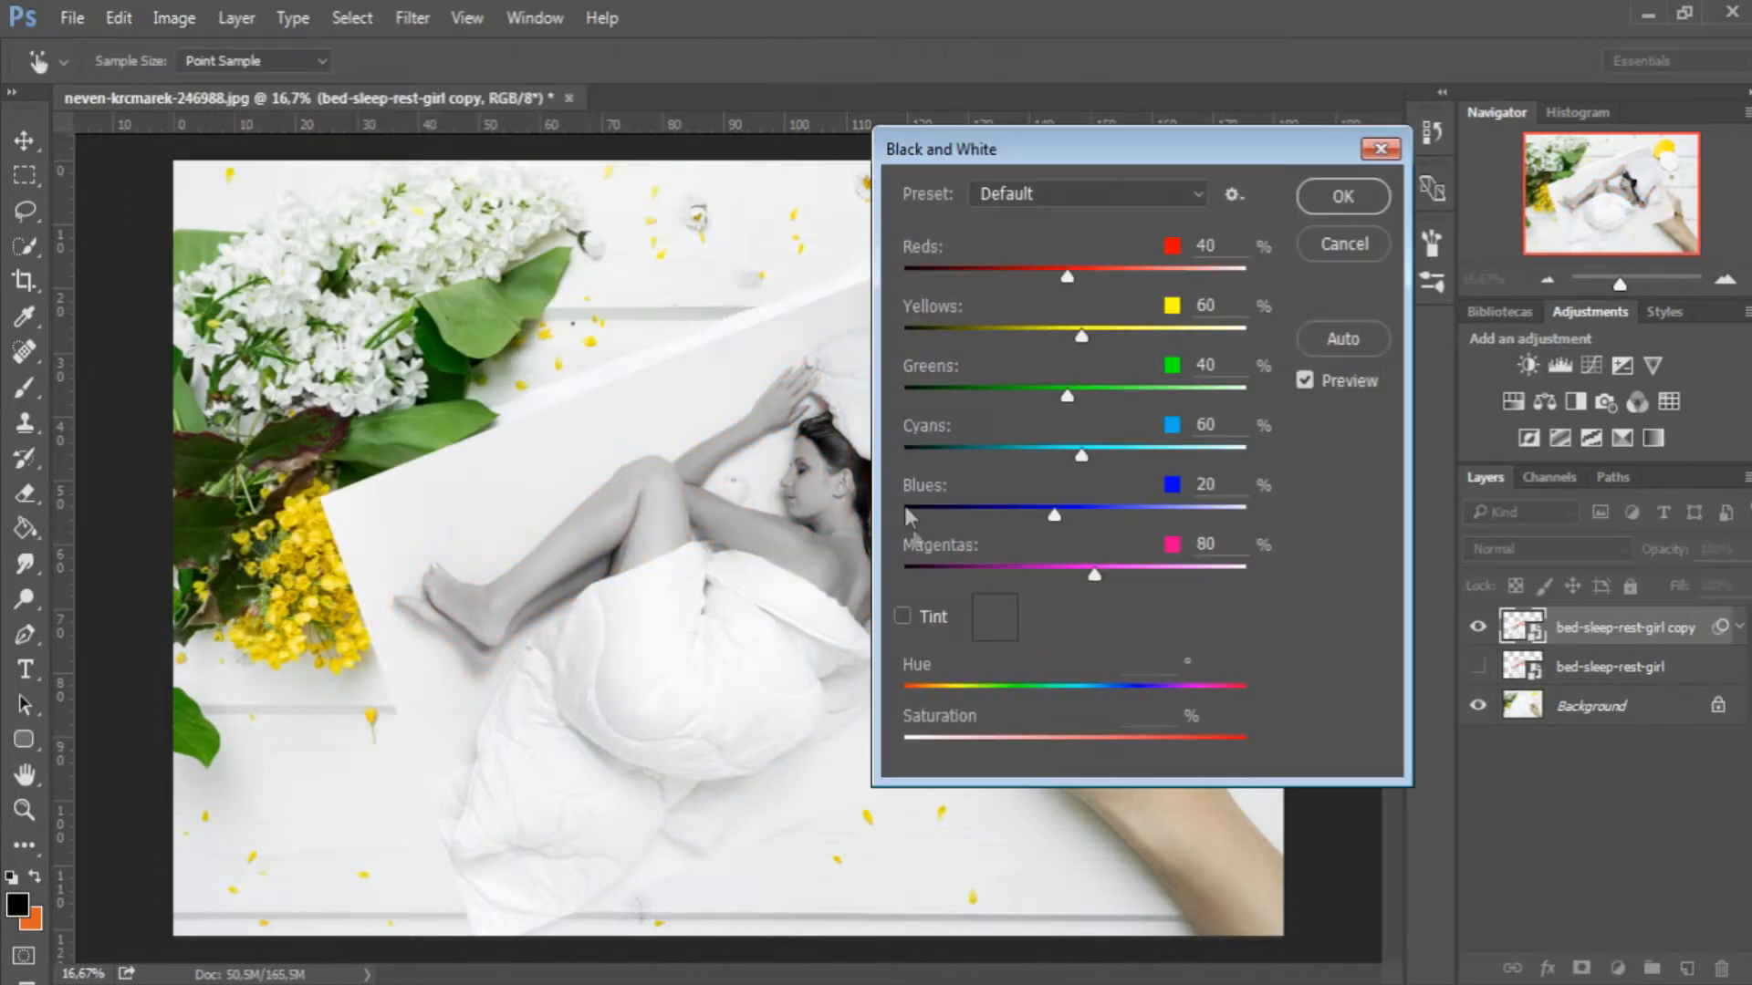
click(1349, 202)
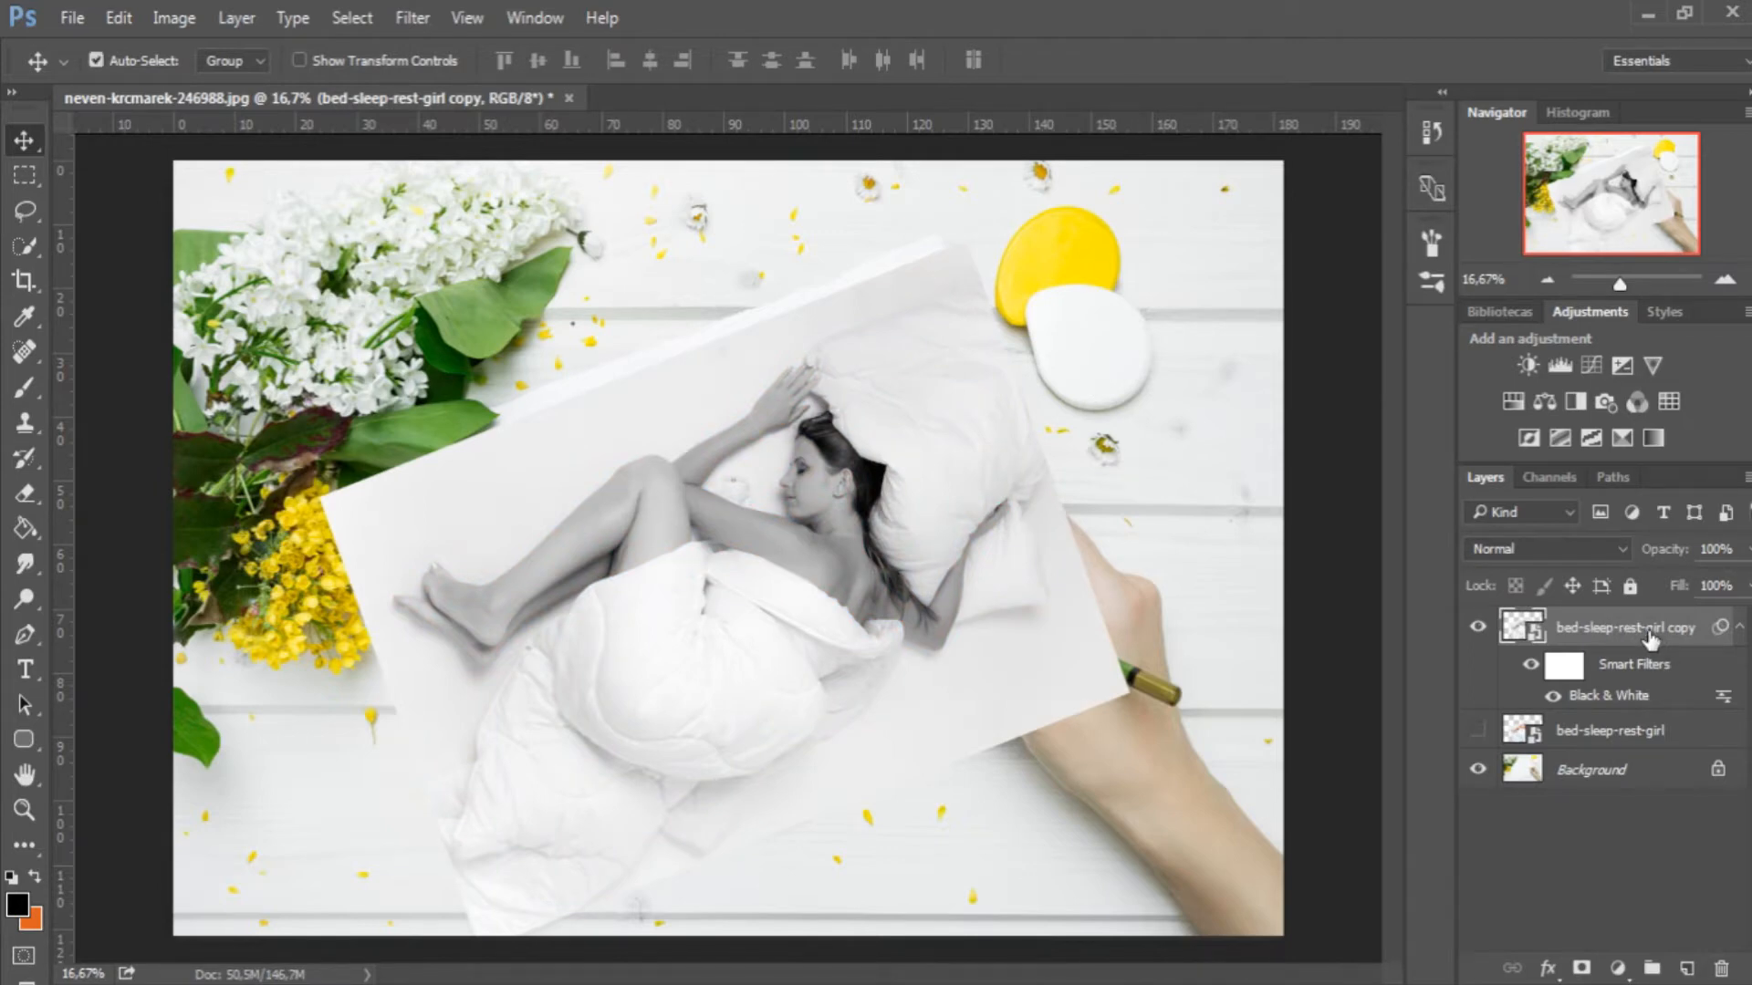
- Duplicate the black-and-white layer and invert the new copy
key(ctrl+j)
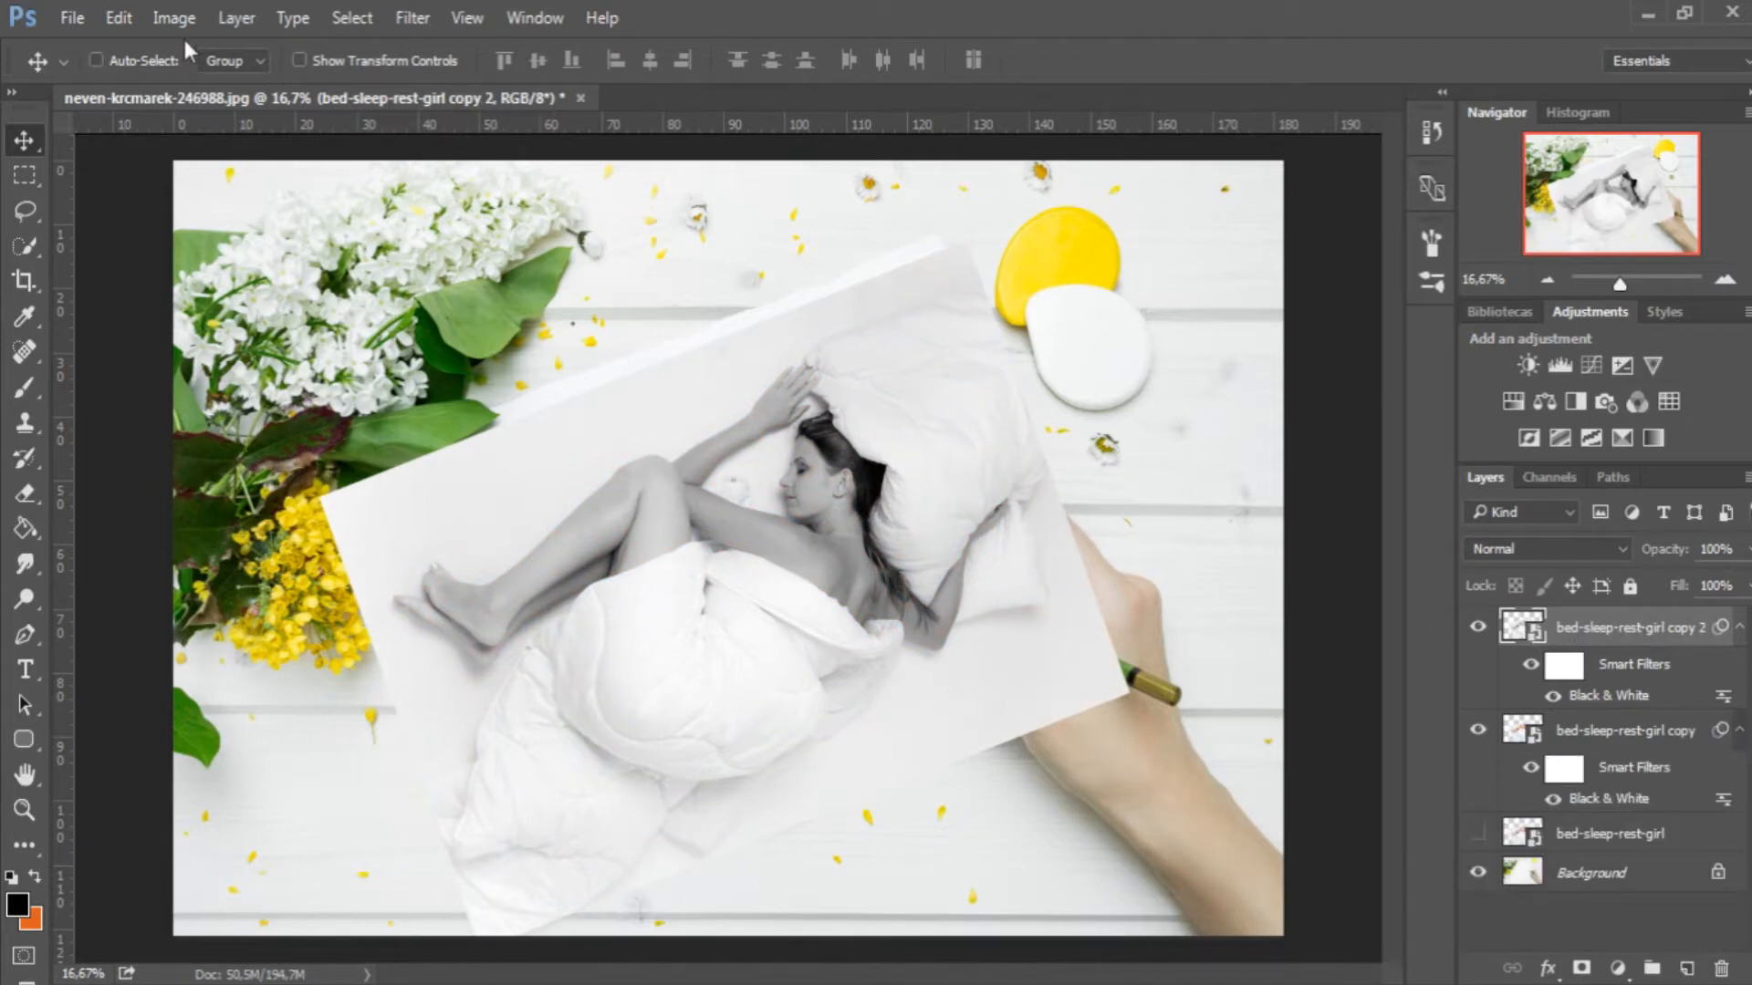
click(175, 18)
mouse_move(206, 94)
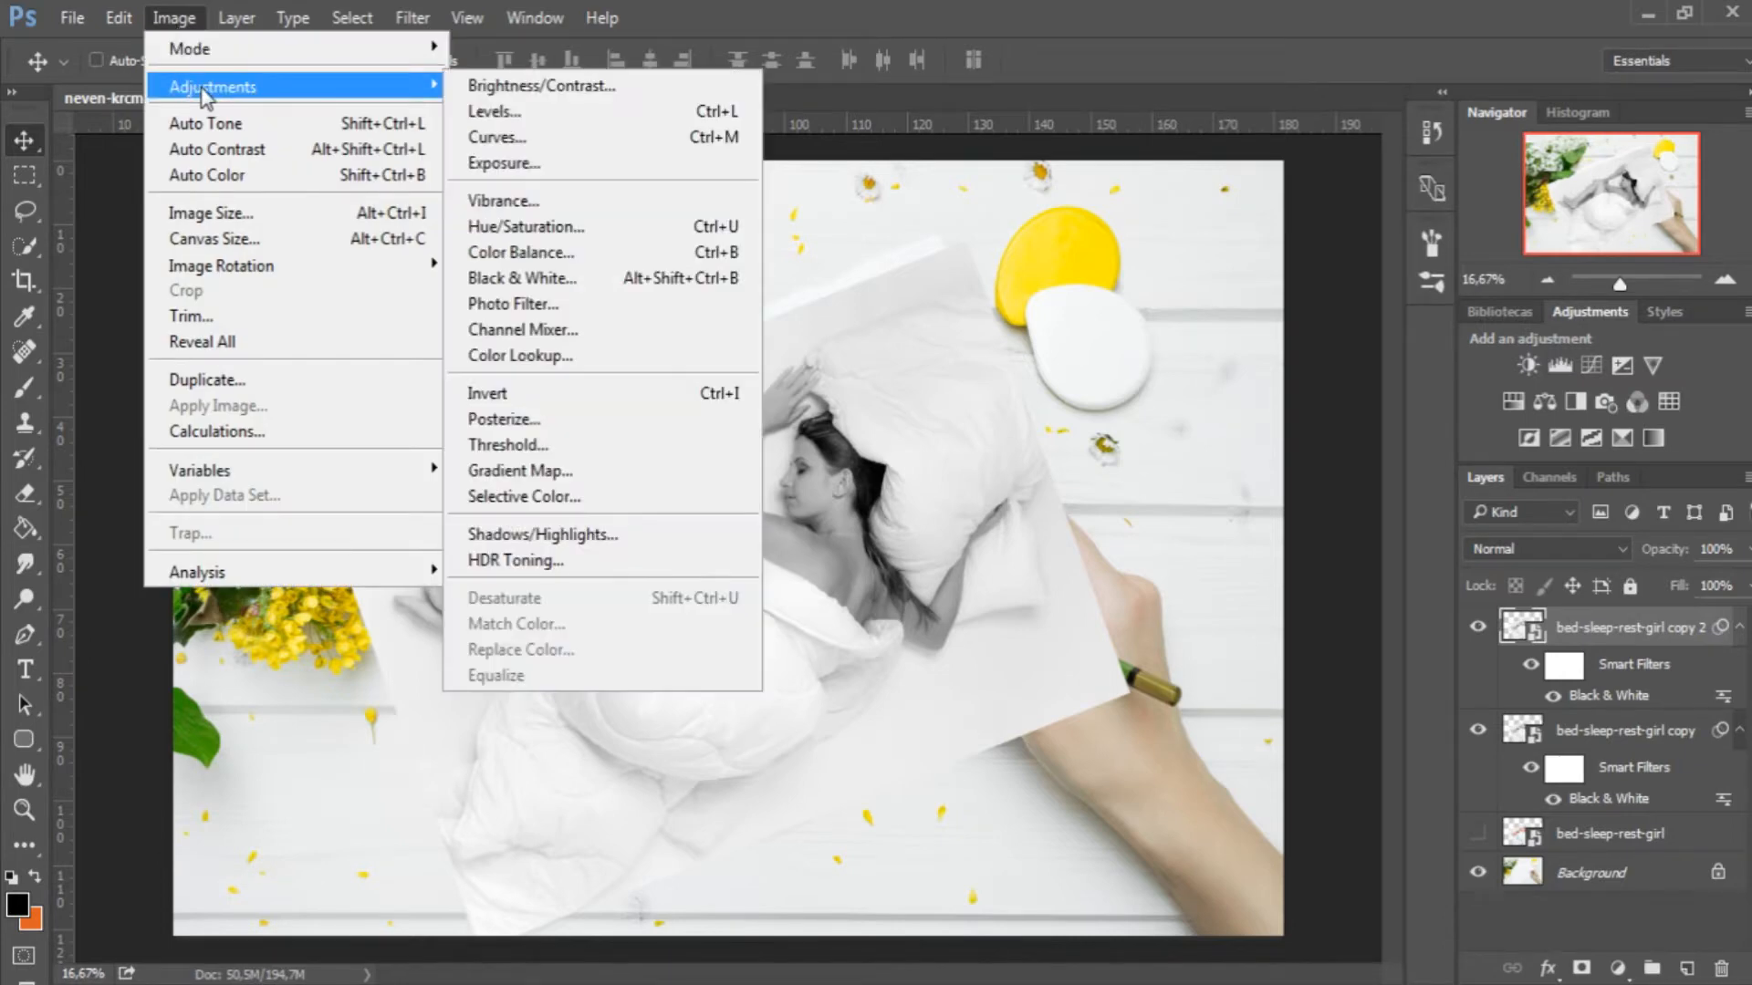
click(563, 404)
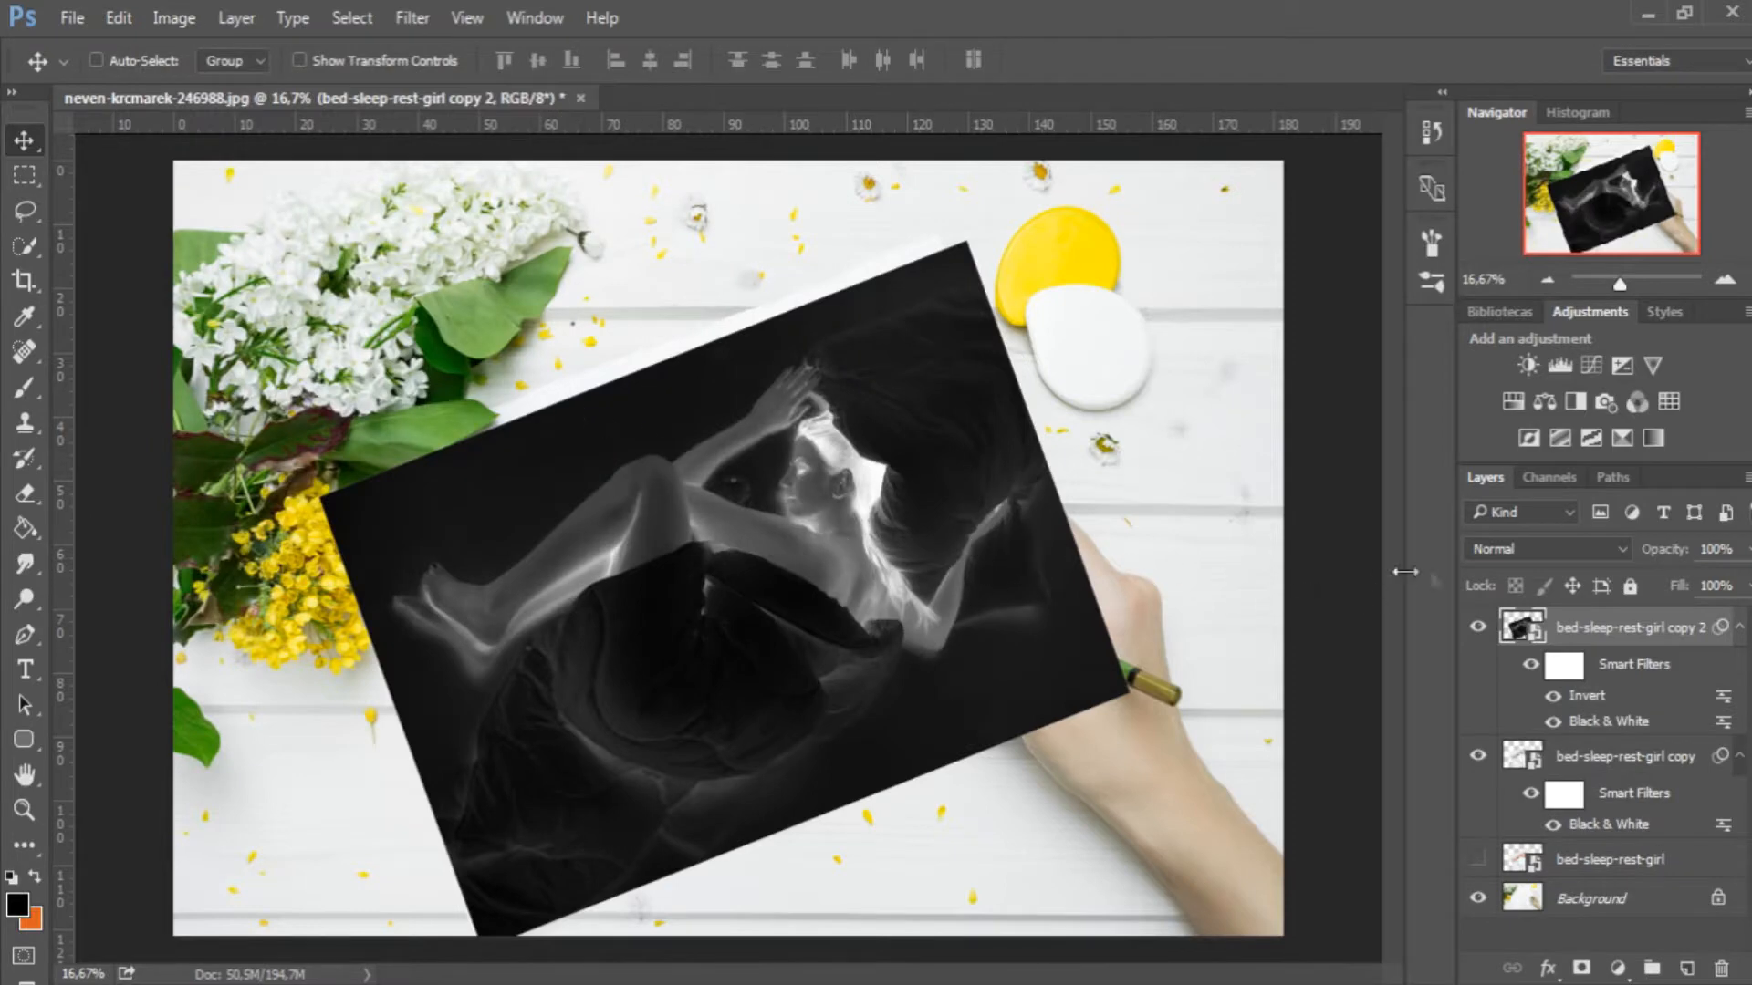
- Set the inverted layer's blend mode to Color Dodge and apply a Gaussian Blur with a 20-pixel radius
click(1530, 550)
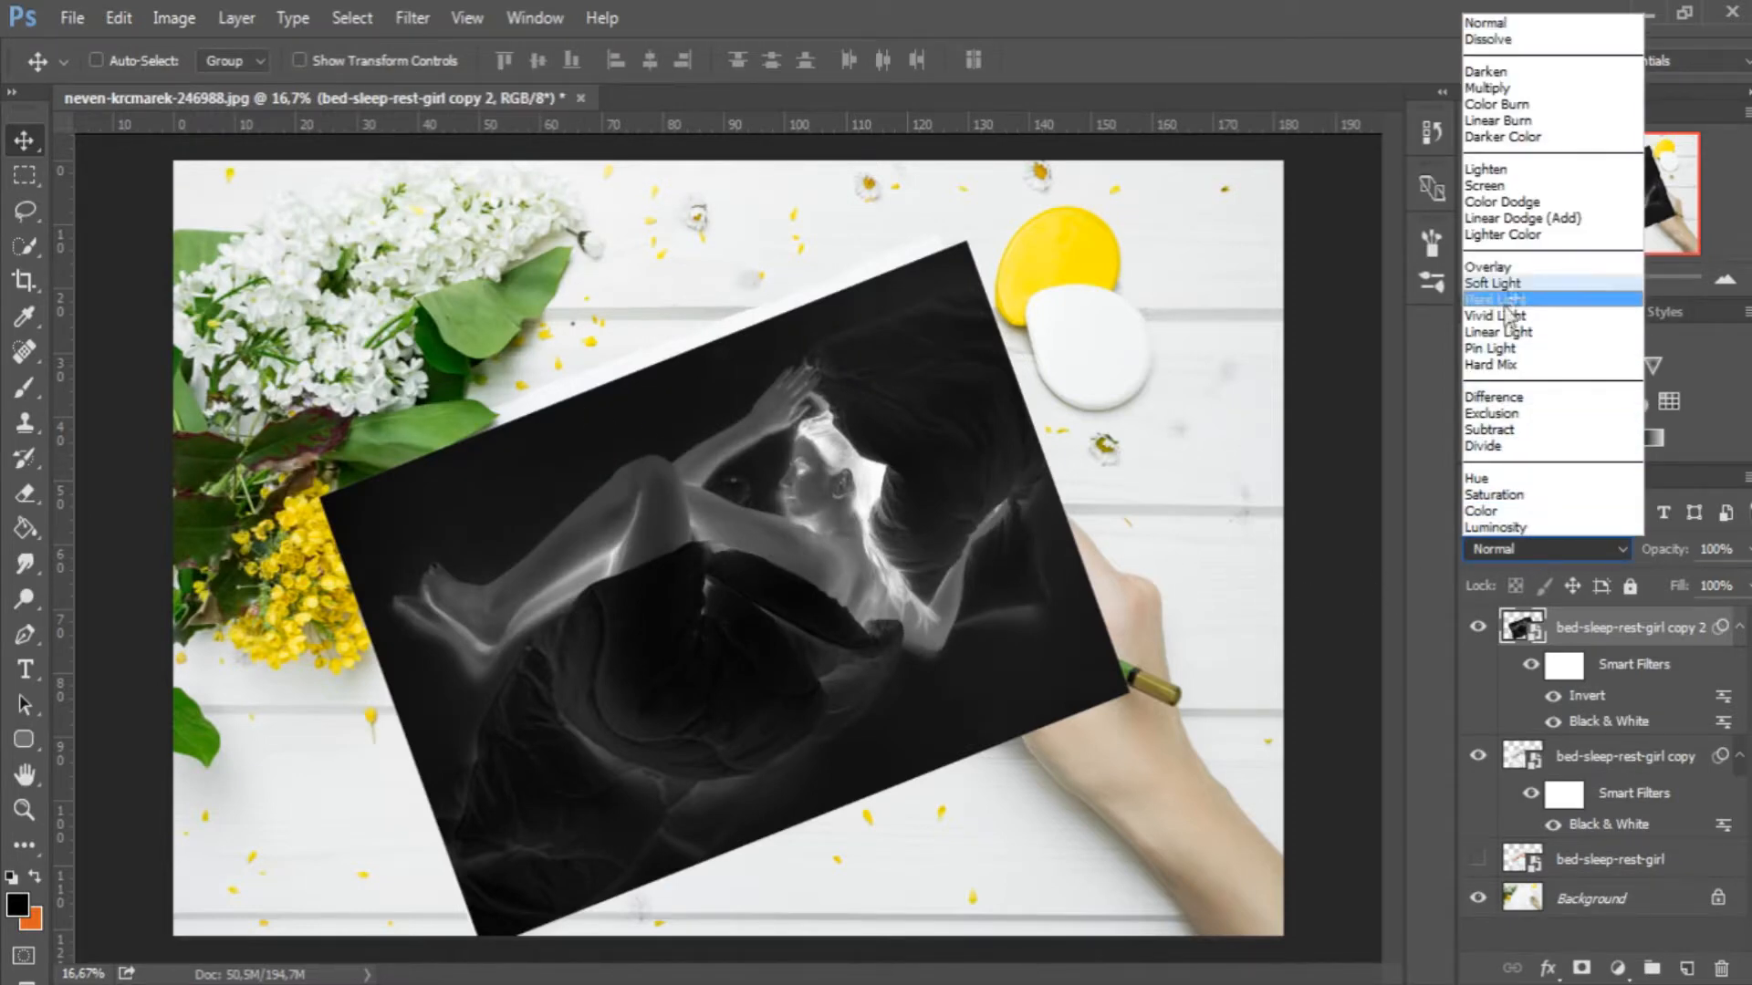
click(1562, 206)
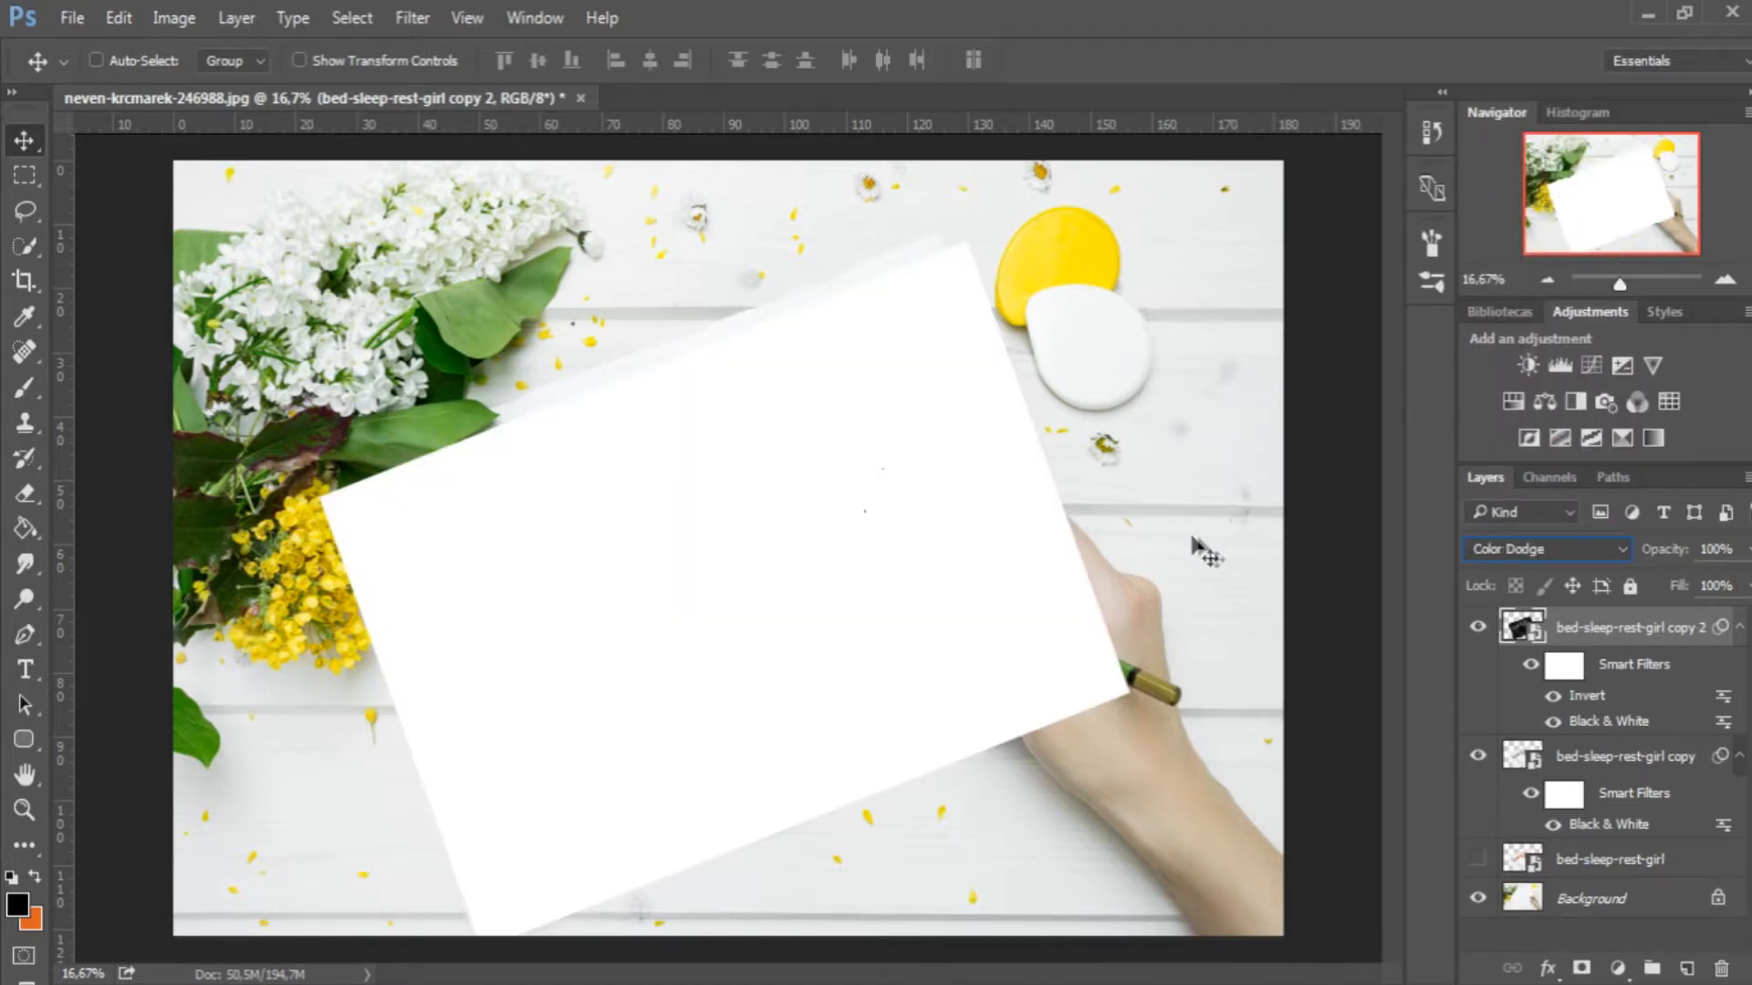
click(419, 19)
mouse_move(639, 331)
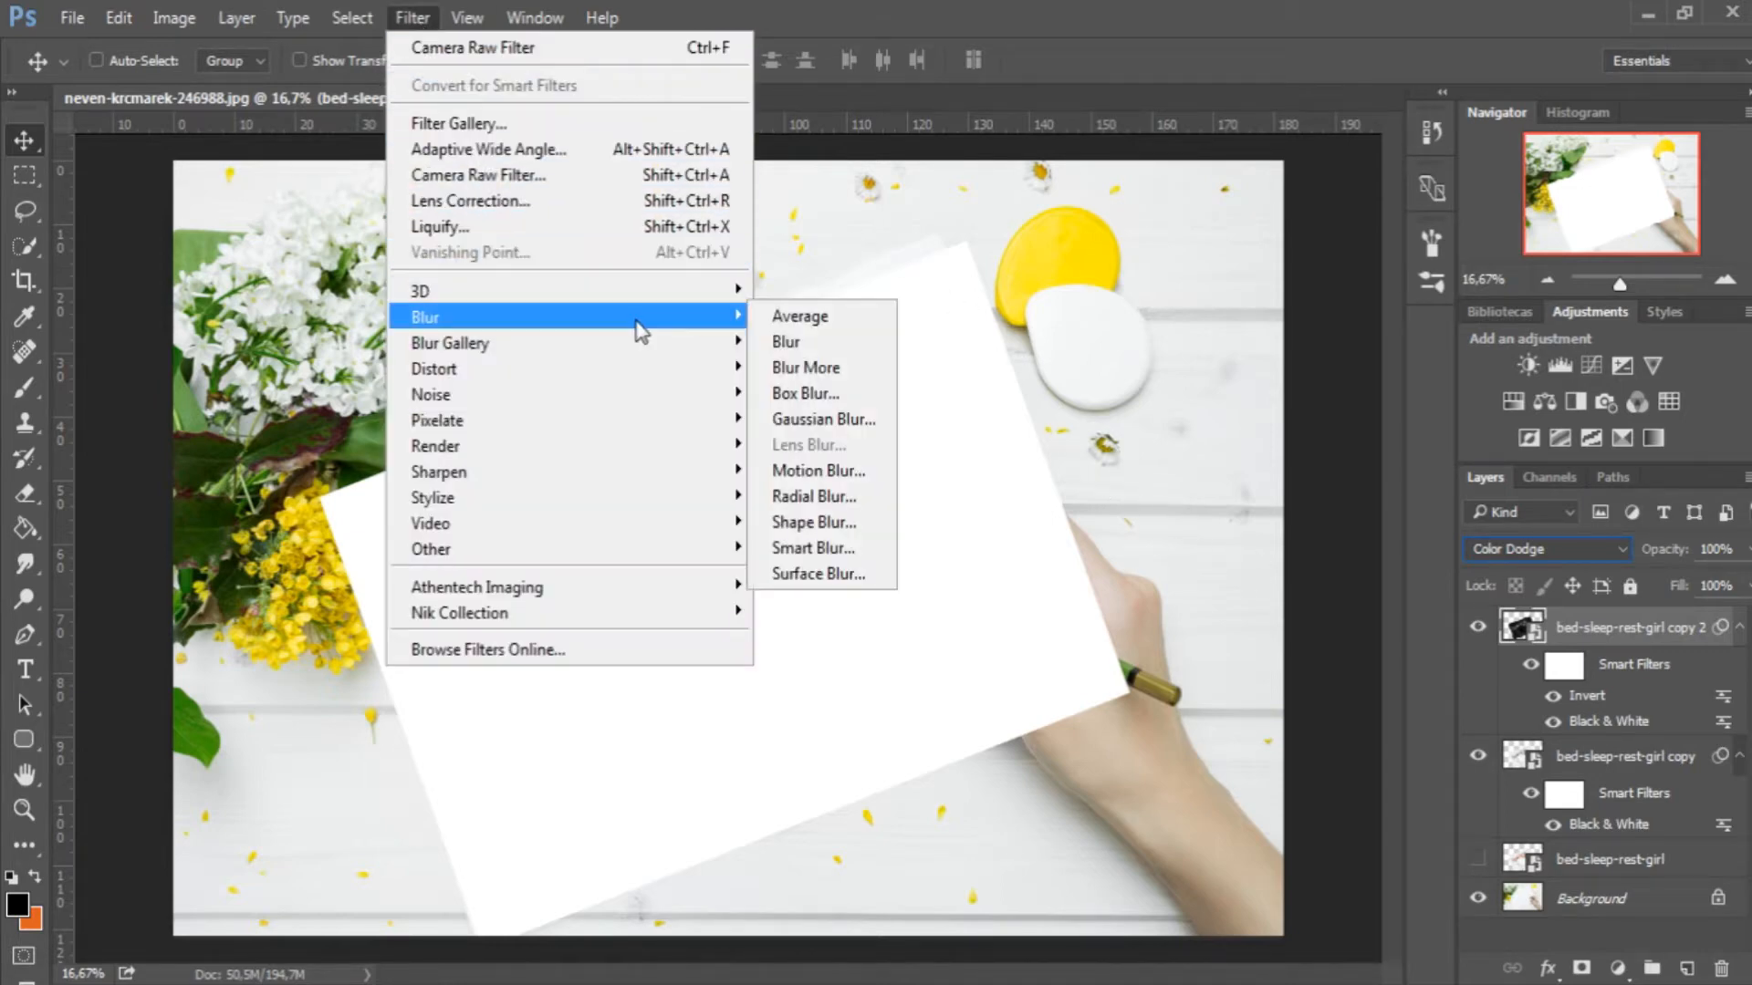
click(832, 431)
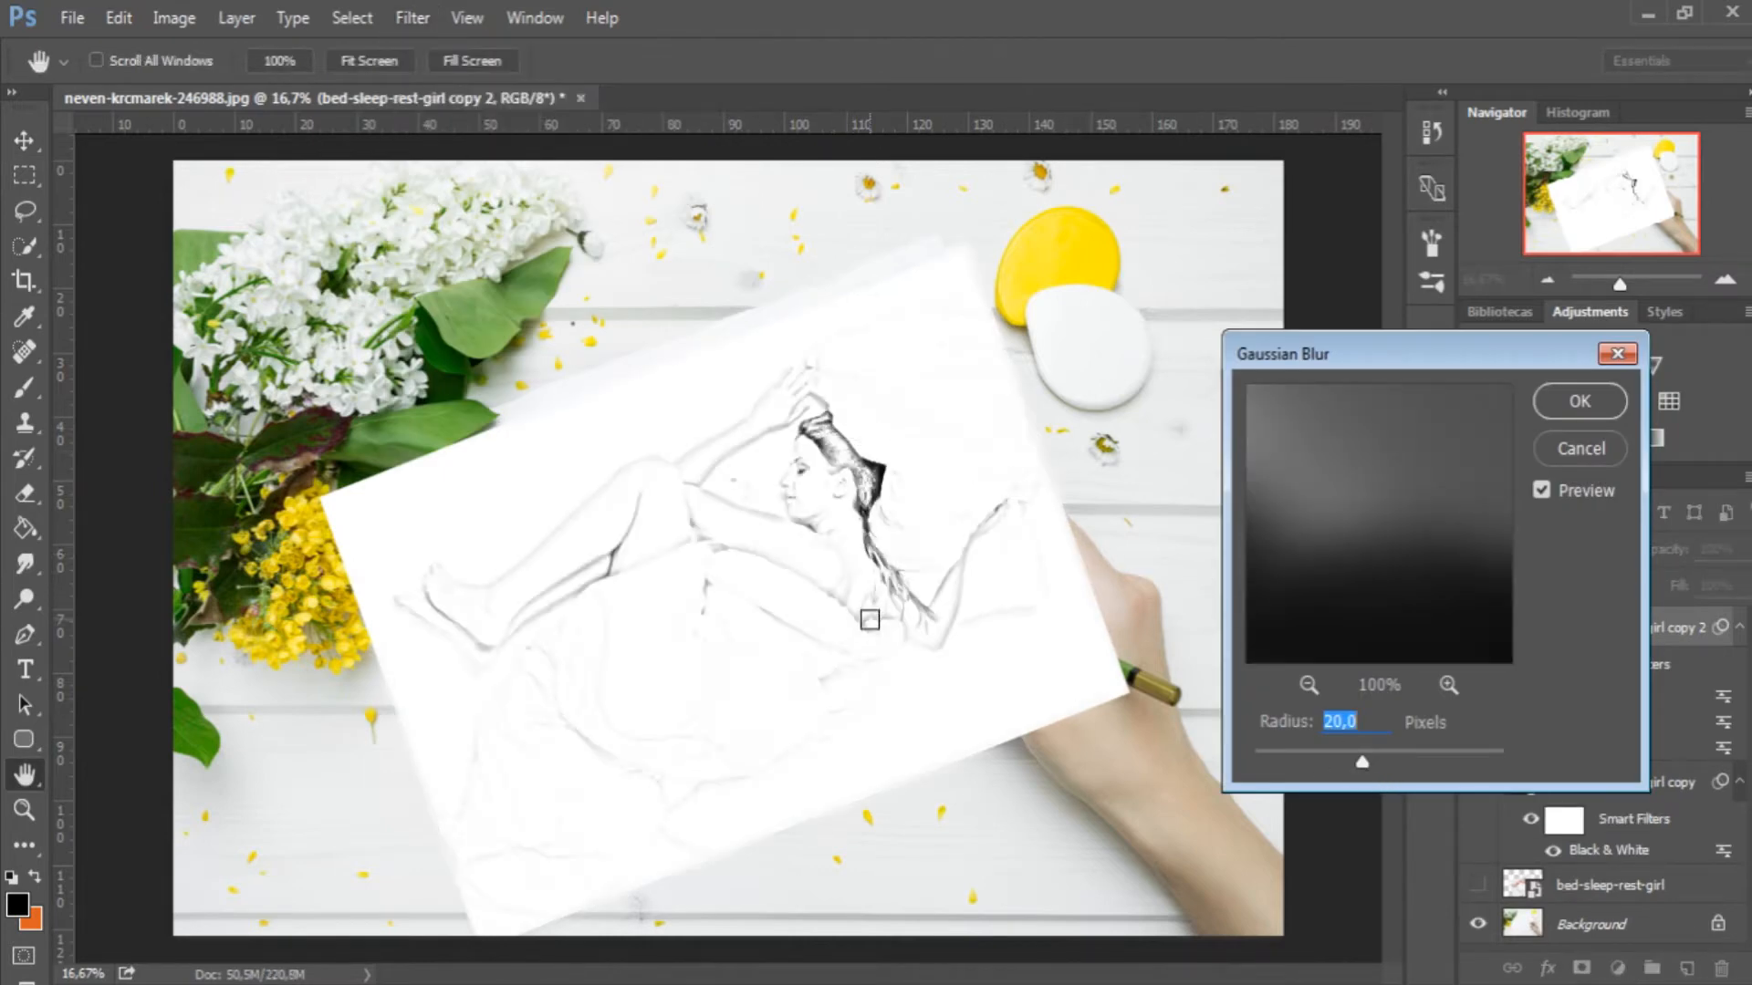
mouse_move(1362, 765)
mouse_down()
mouse_move(1489, 768)
mouse_move(1361, 755)
mouse_up()
text(20)
click(1579, 401)
- Merge the blurred Color Dodge layer with the black-and-white copy beneath it into one sketch layer
key(ctrl+space)
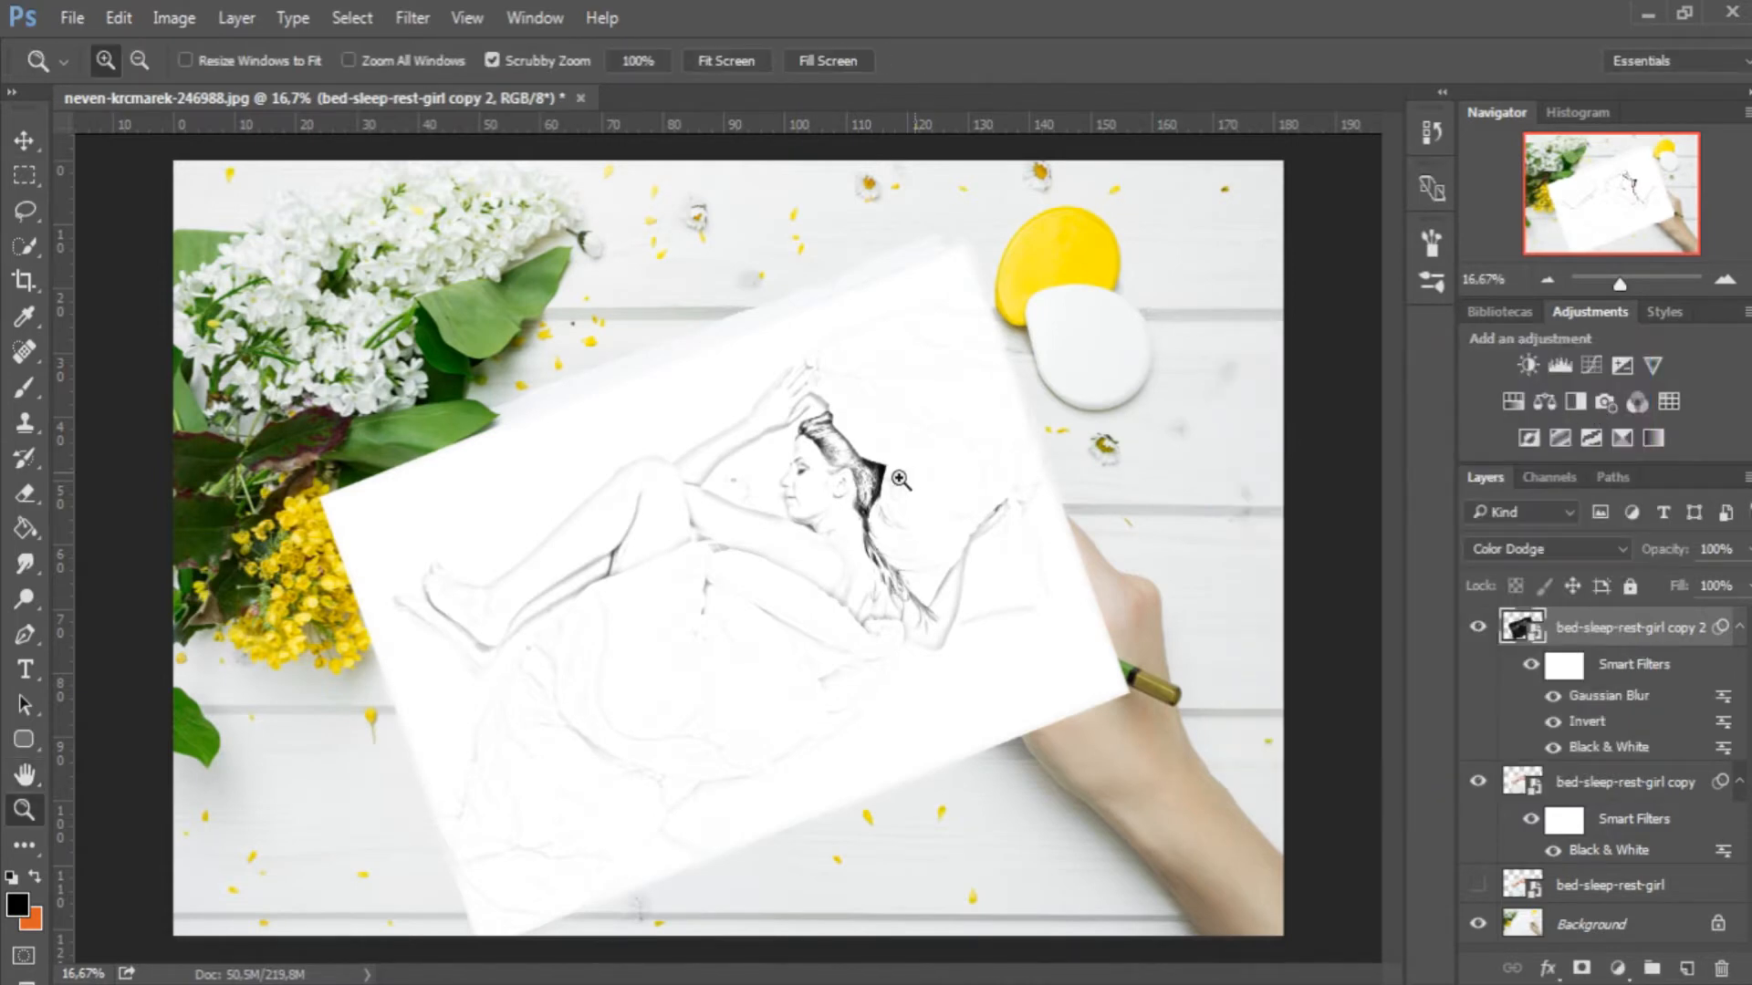
drag(871, 494, 902, 511)
drag(747, 606, 801, 642)
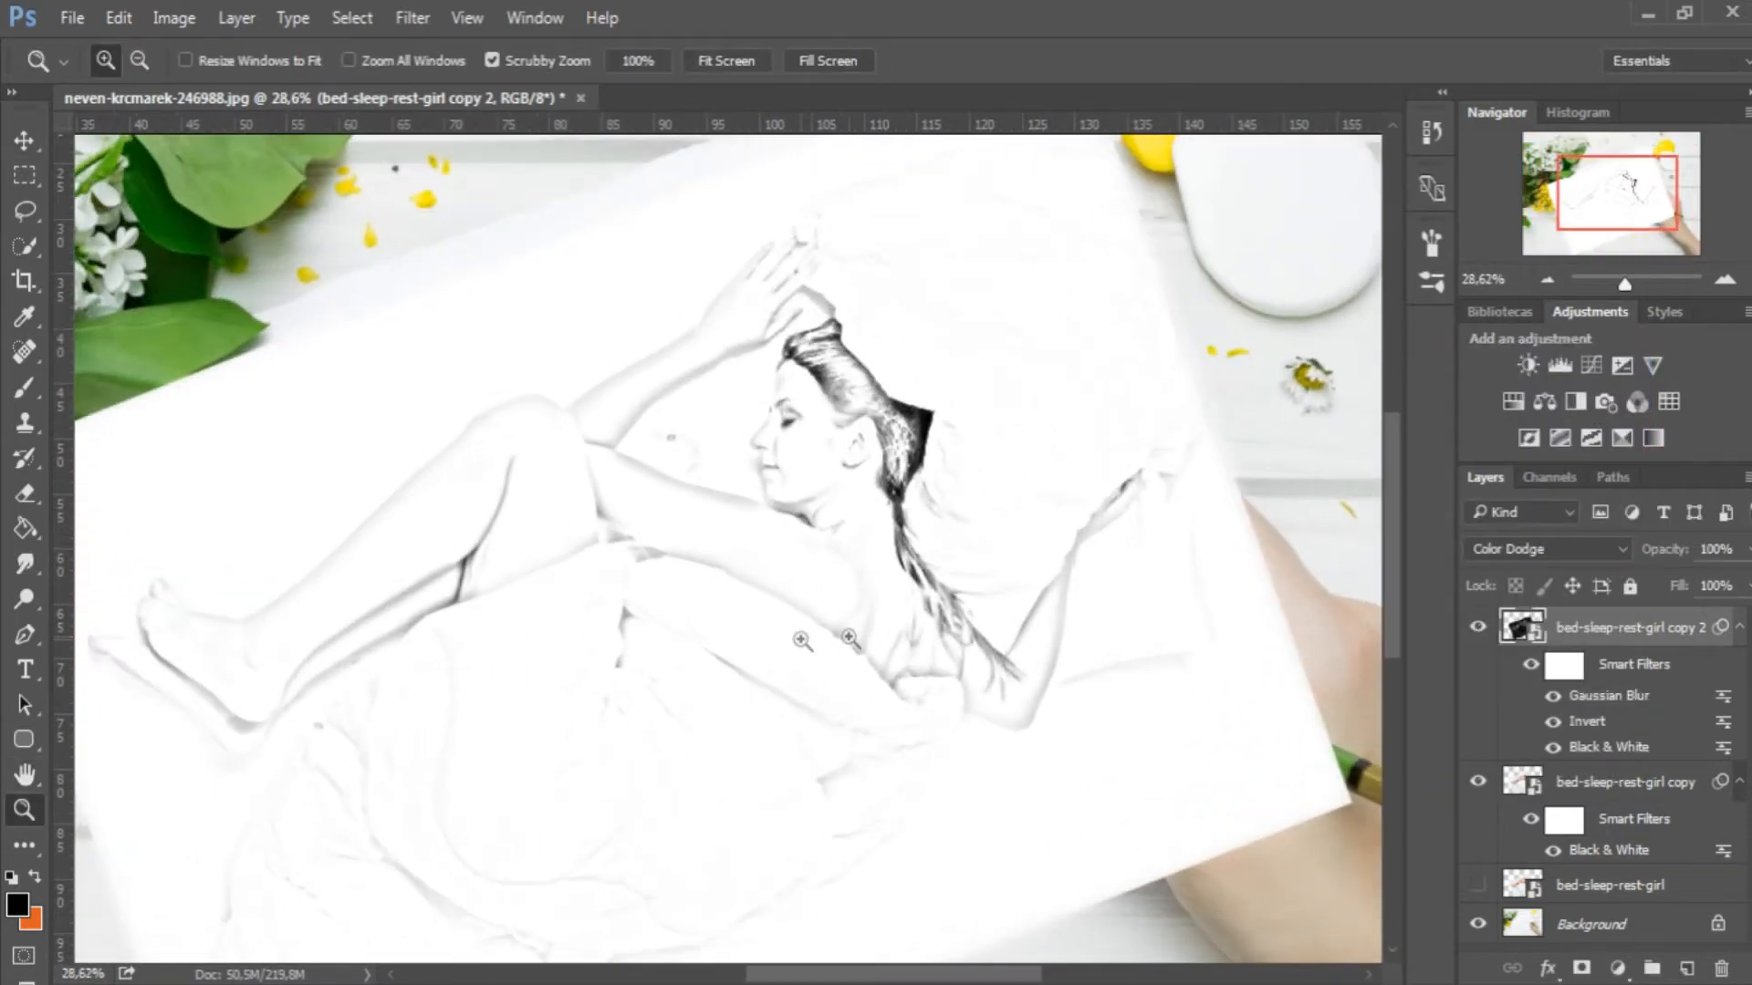
shift+click(1623, 784)
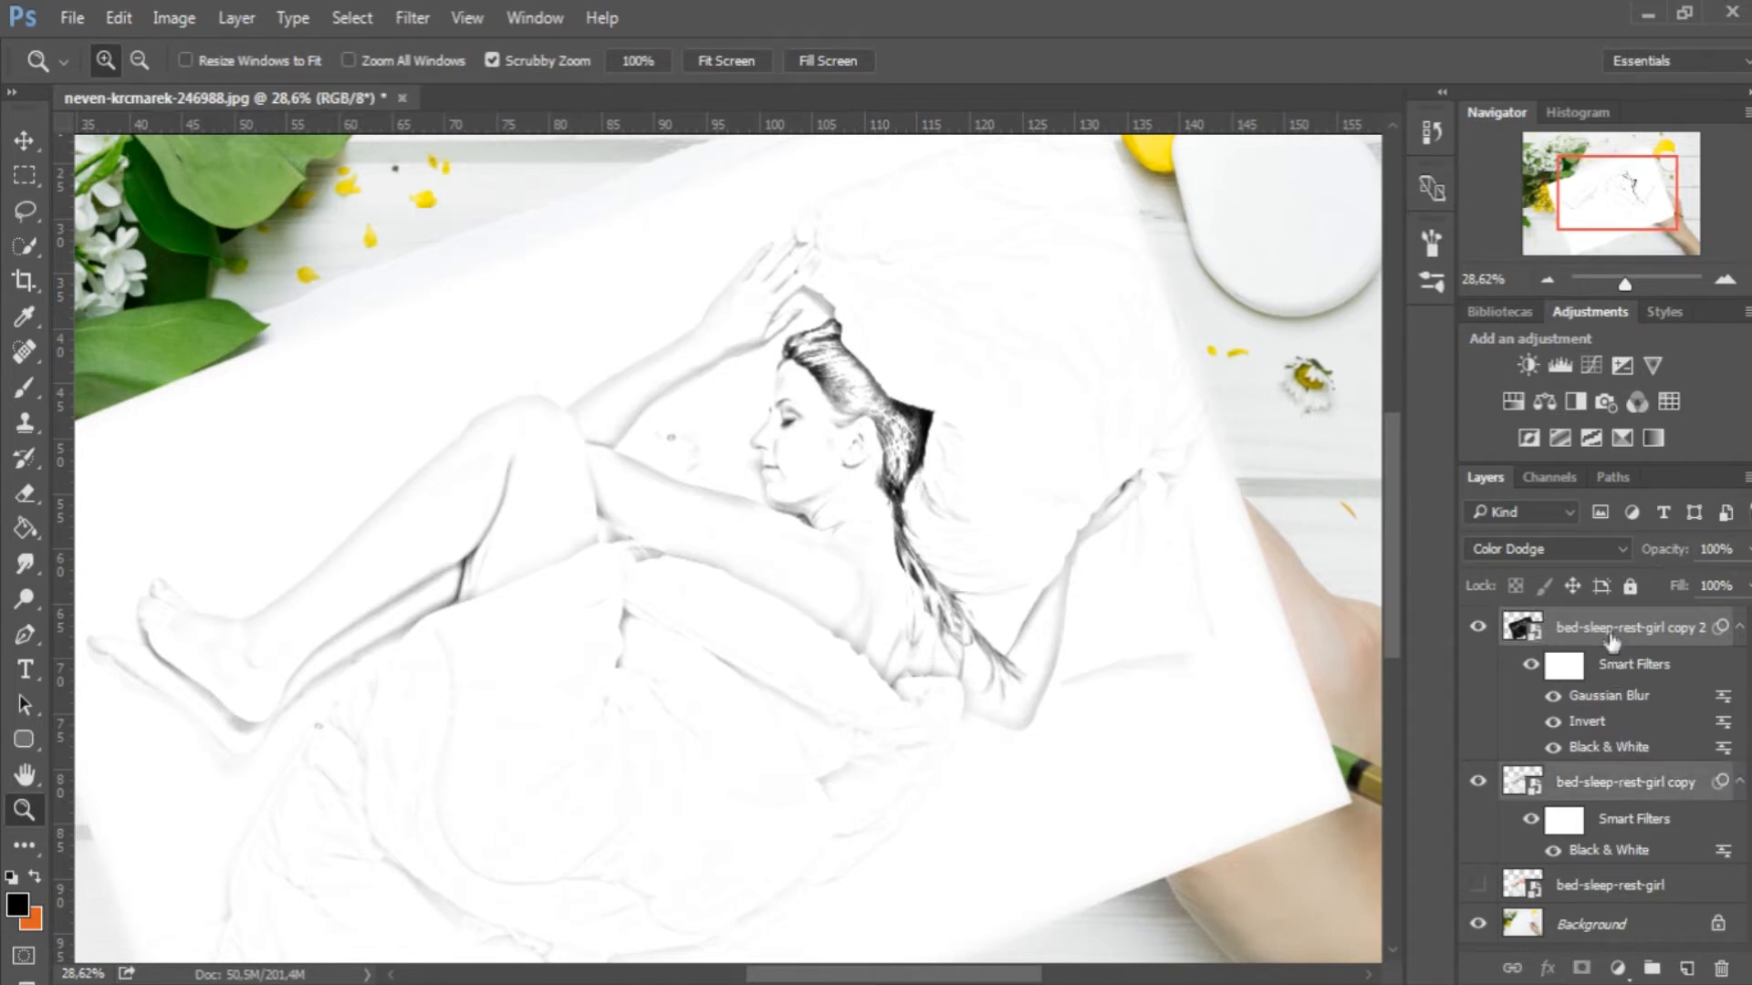
right_click(1618, 790)
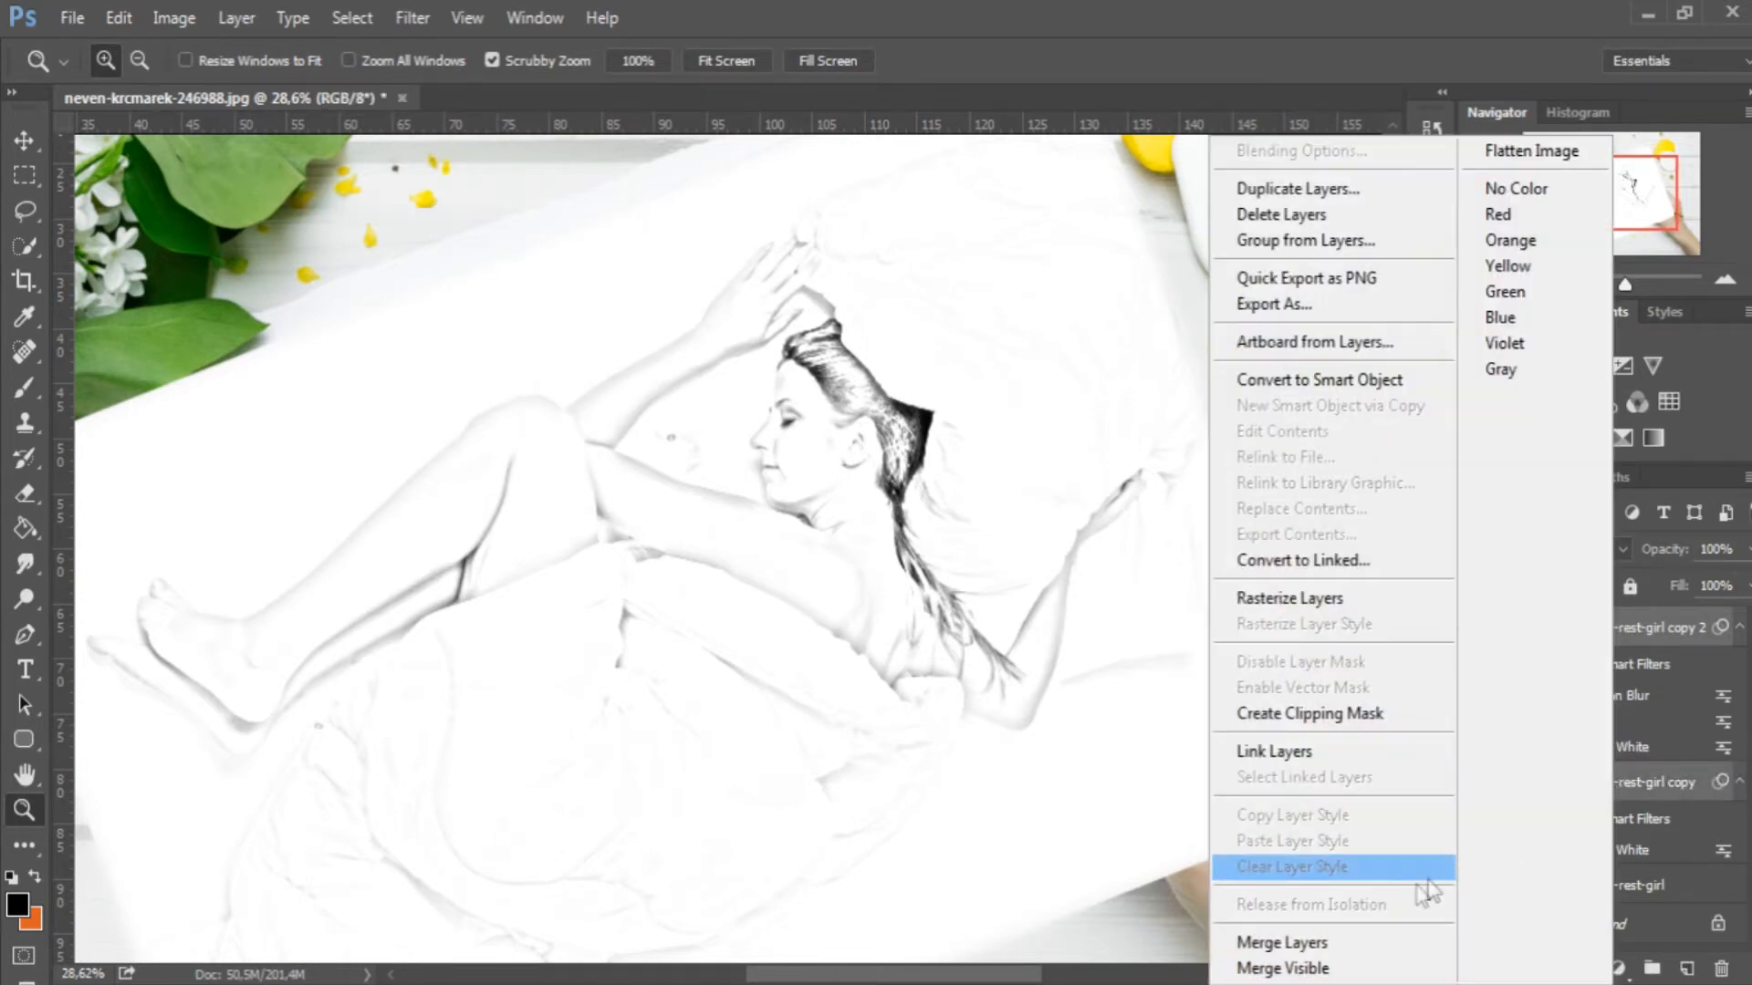
click(1365, 945)
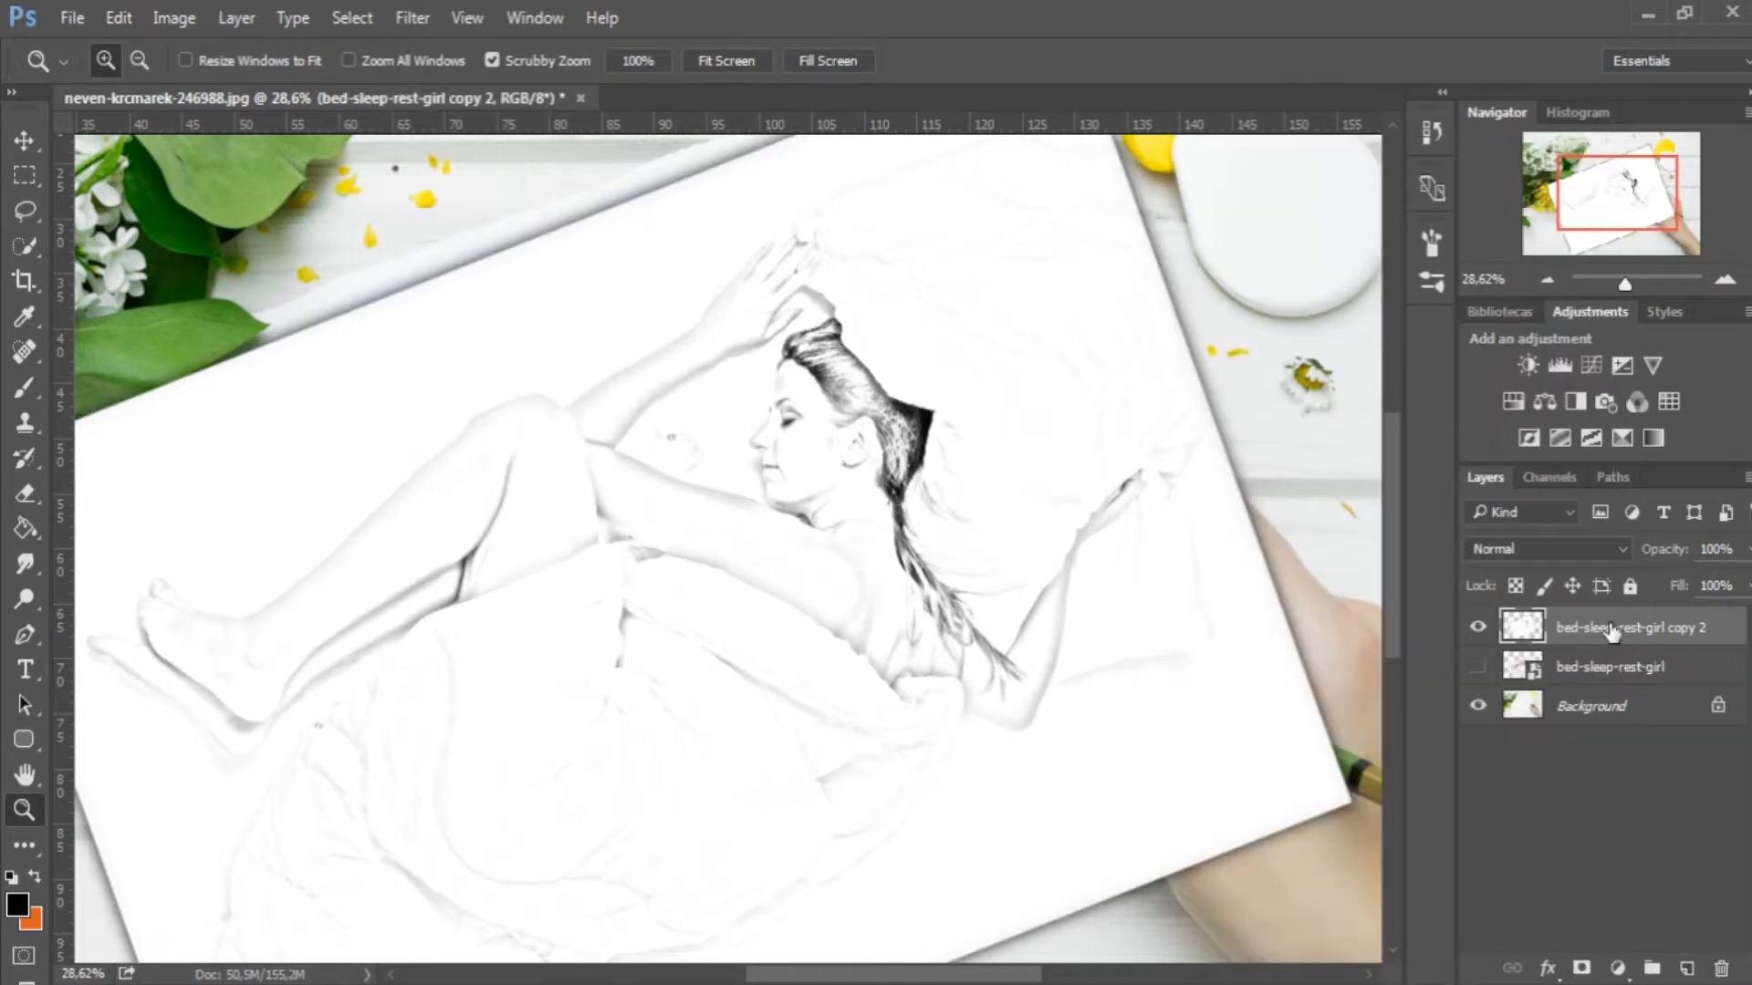
- Duplicate the merged sketch layer and apply Emboss to the copy with angle 135°, height 3 pixels and amount 100%
key(ctrl+j)
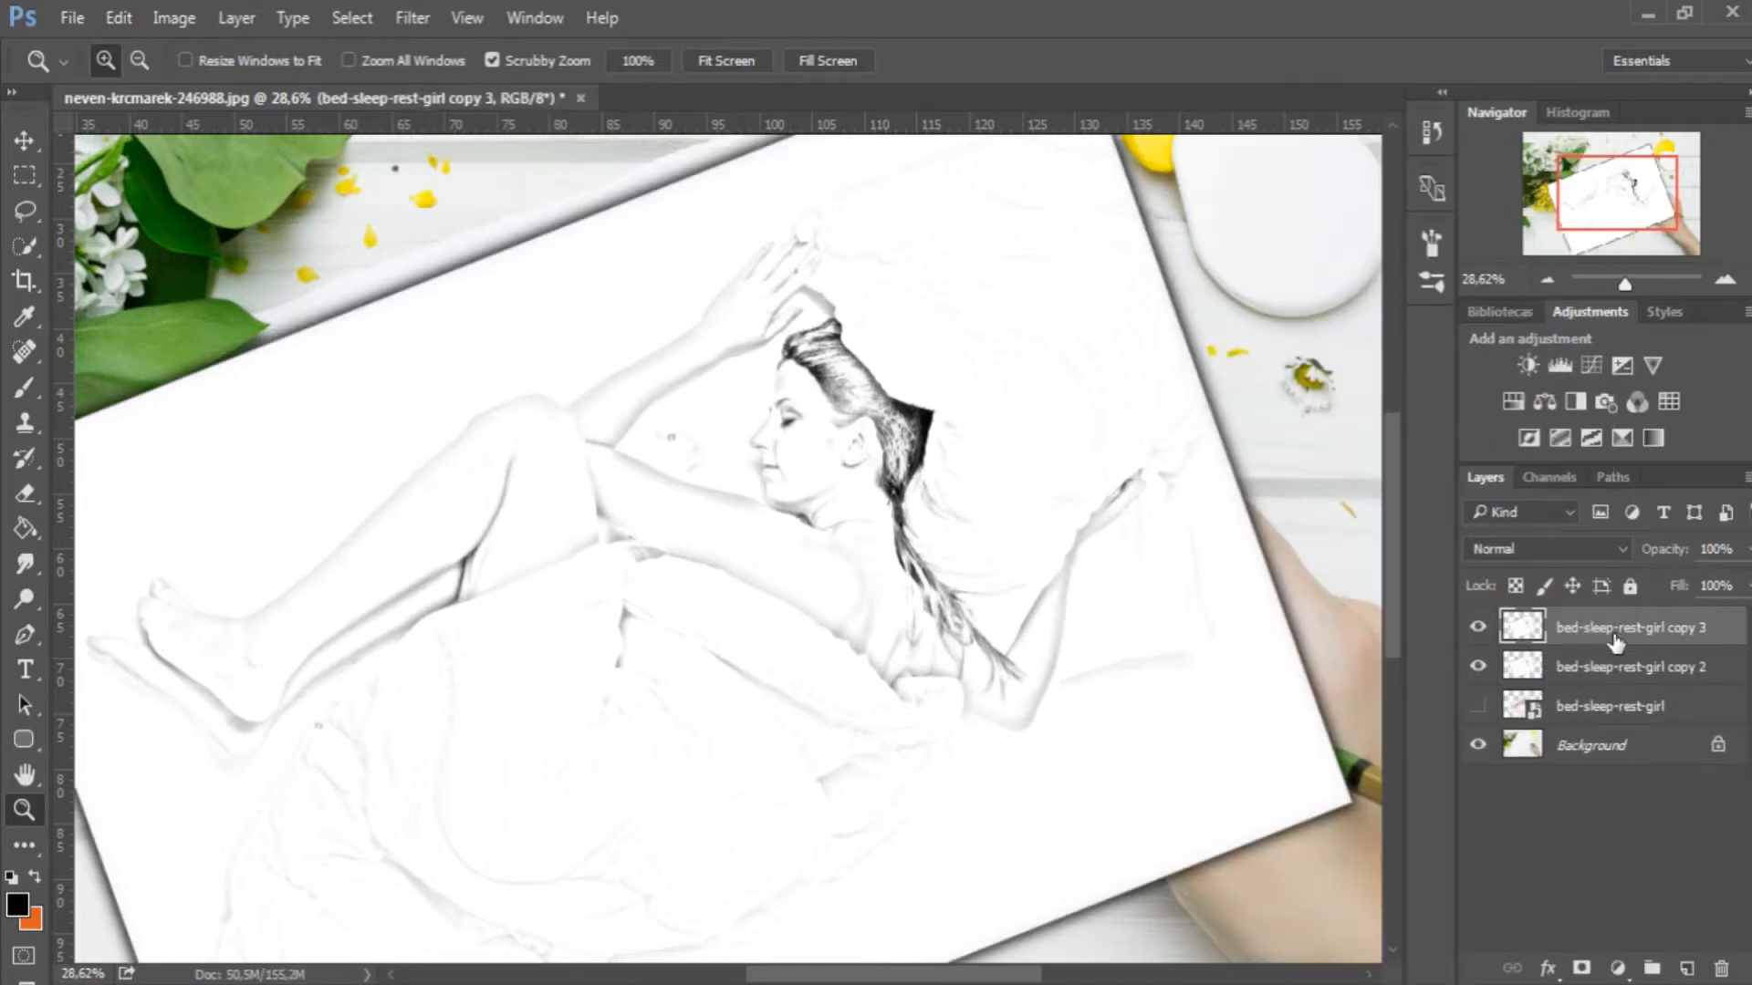
click(412, 17)
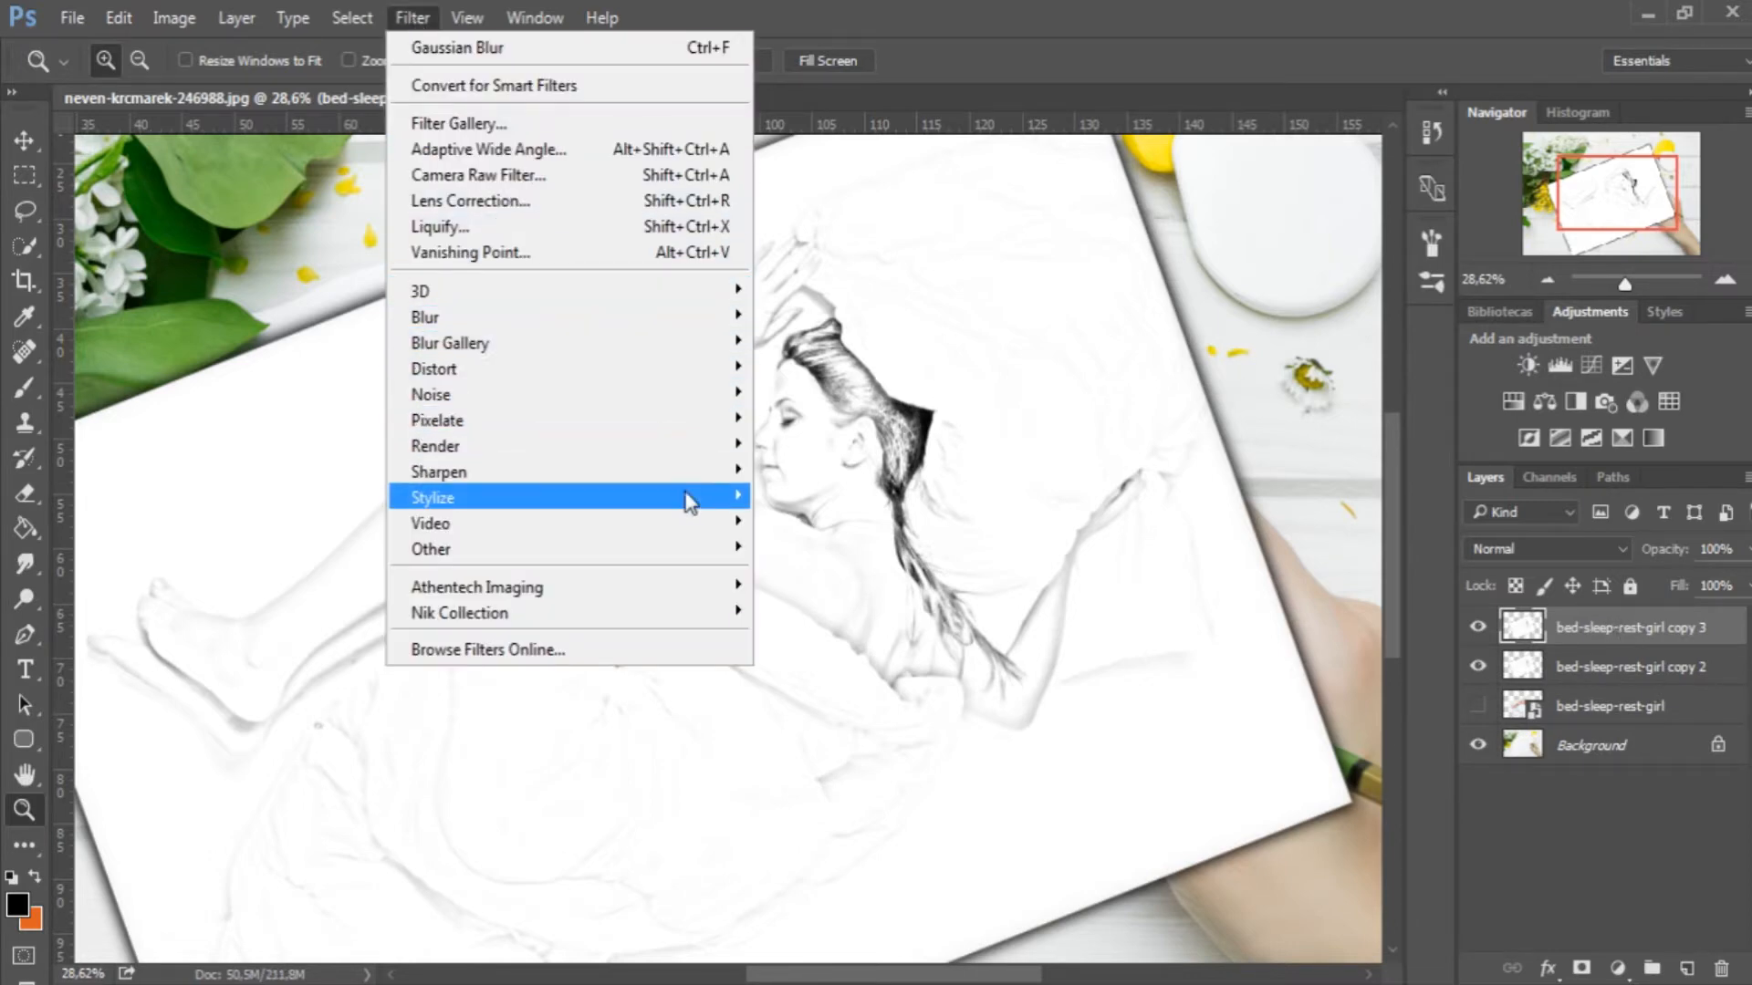
mouse_move(691, 497)
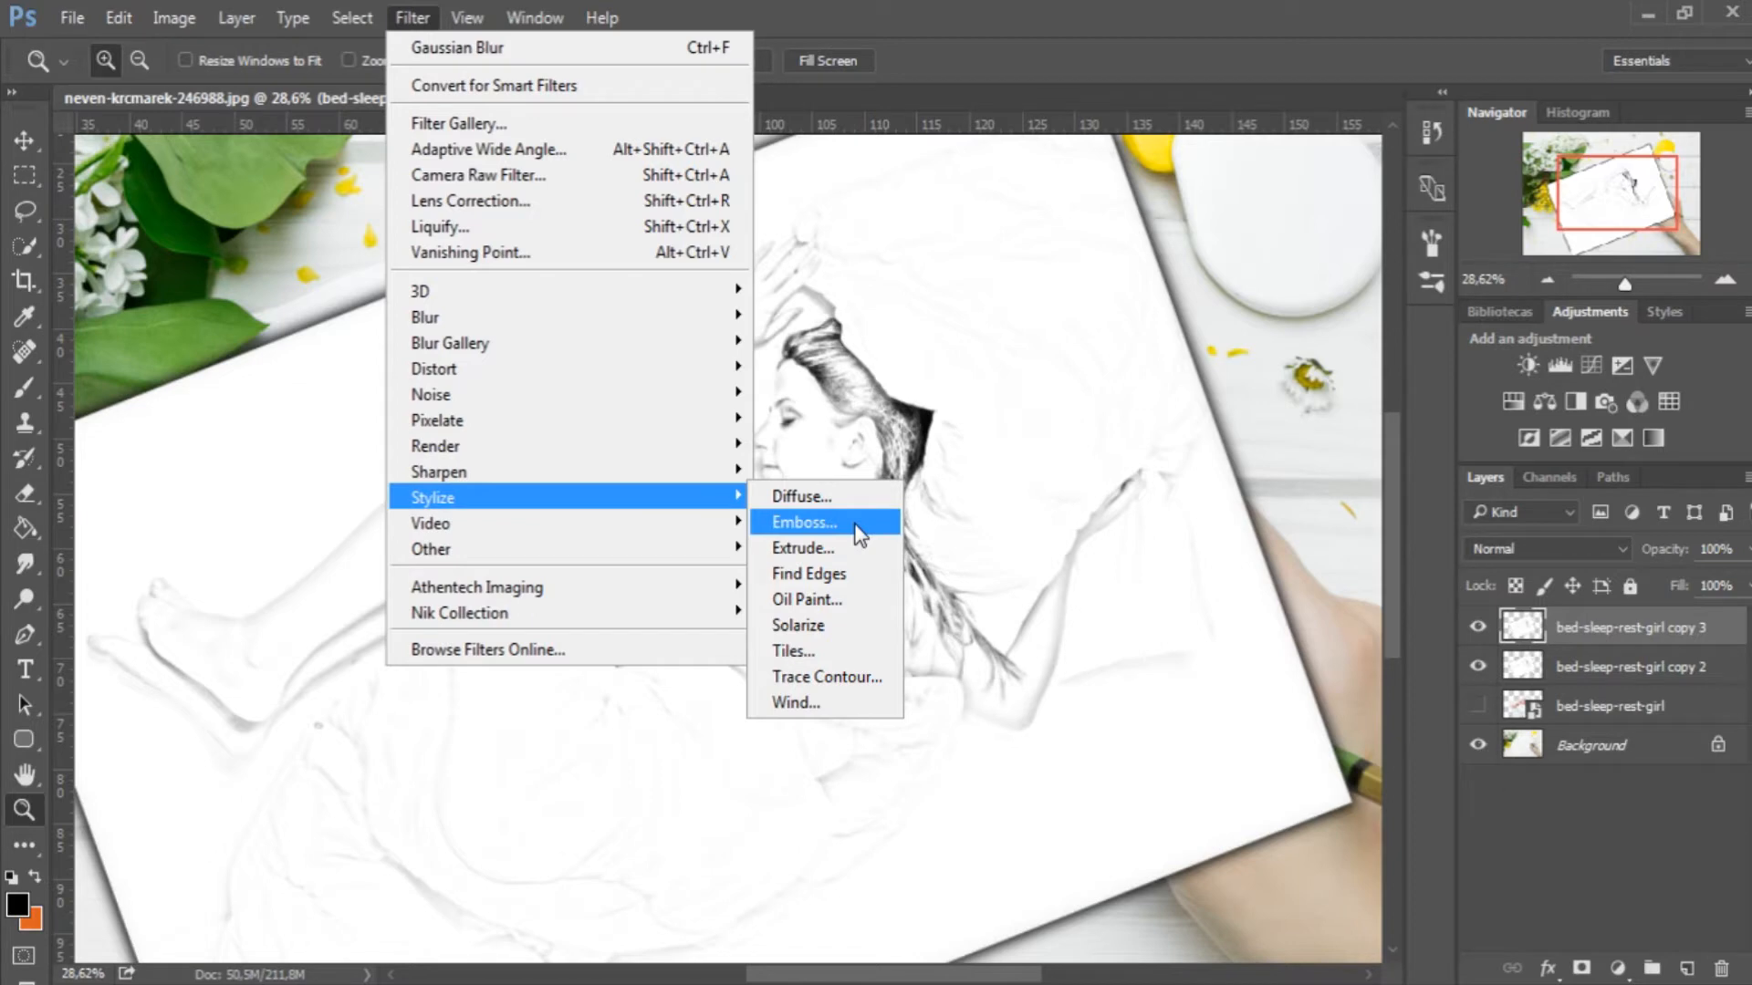
click(859, 534)
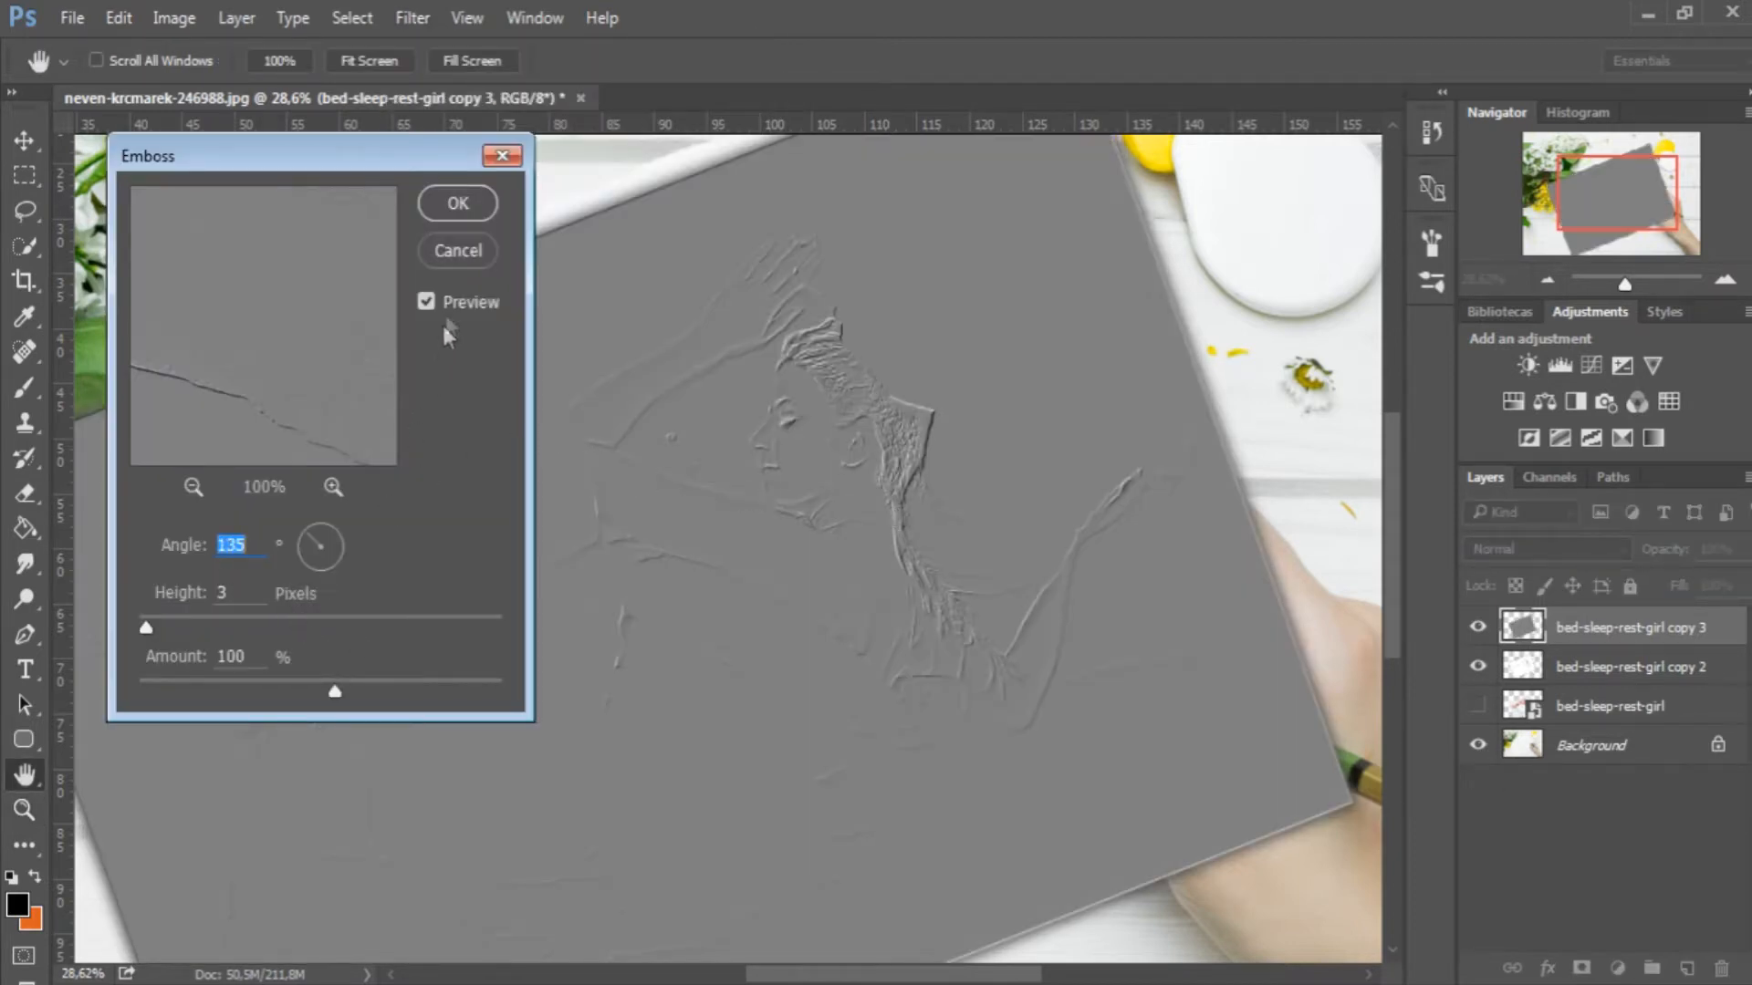
click(471, 212)
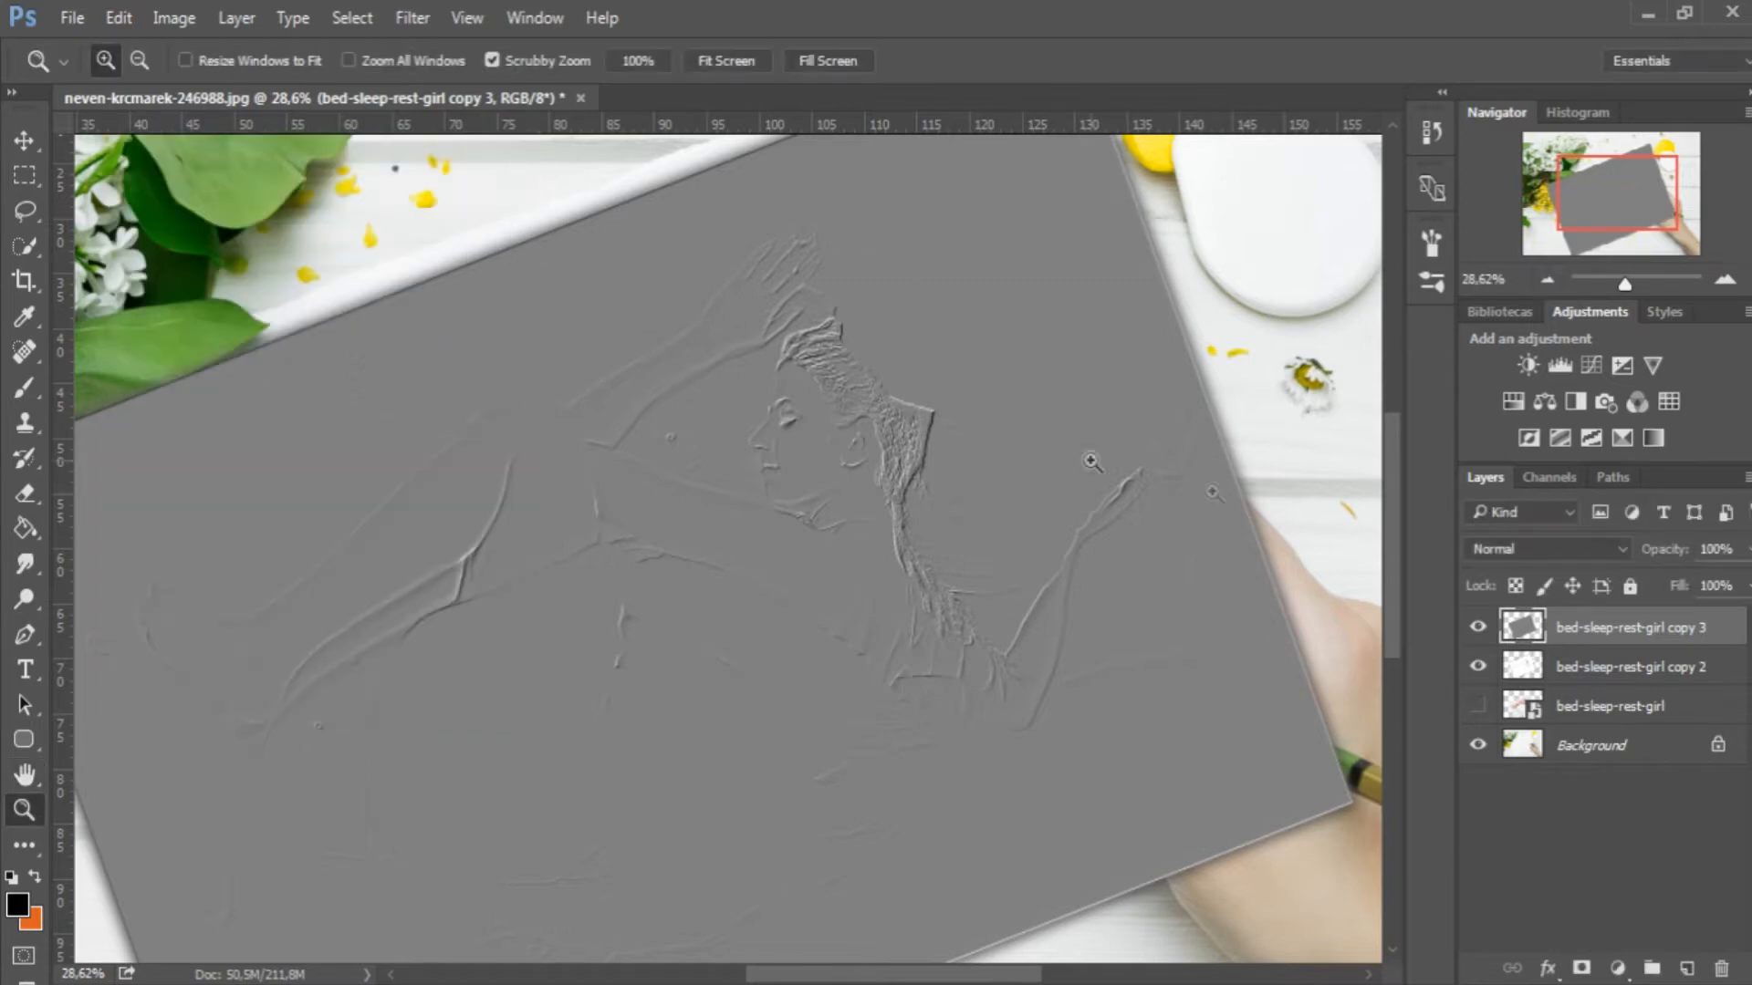
- Set the embossed layer's blend mode to Lighten and merge it with the sketch layer below
click(1553, 555)
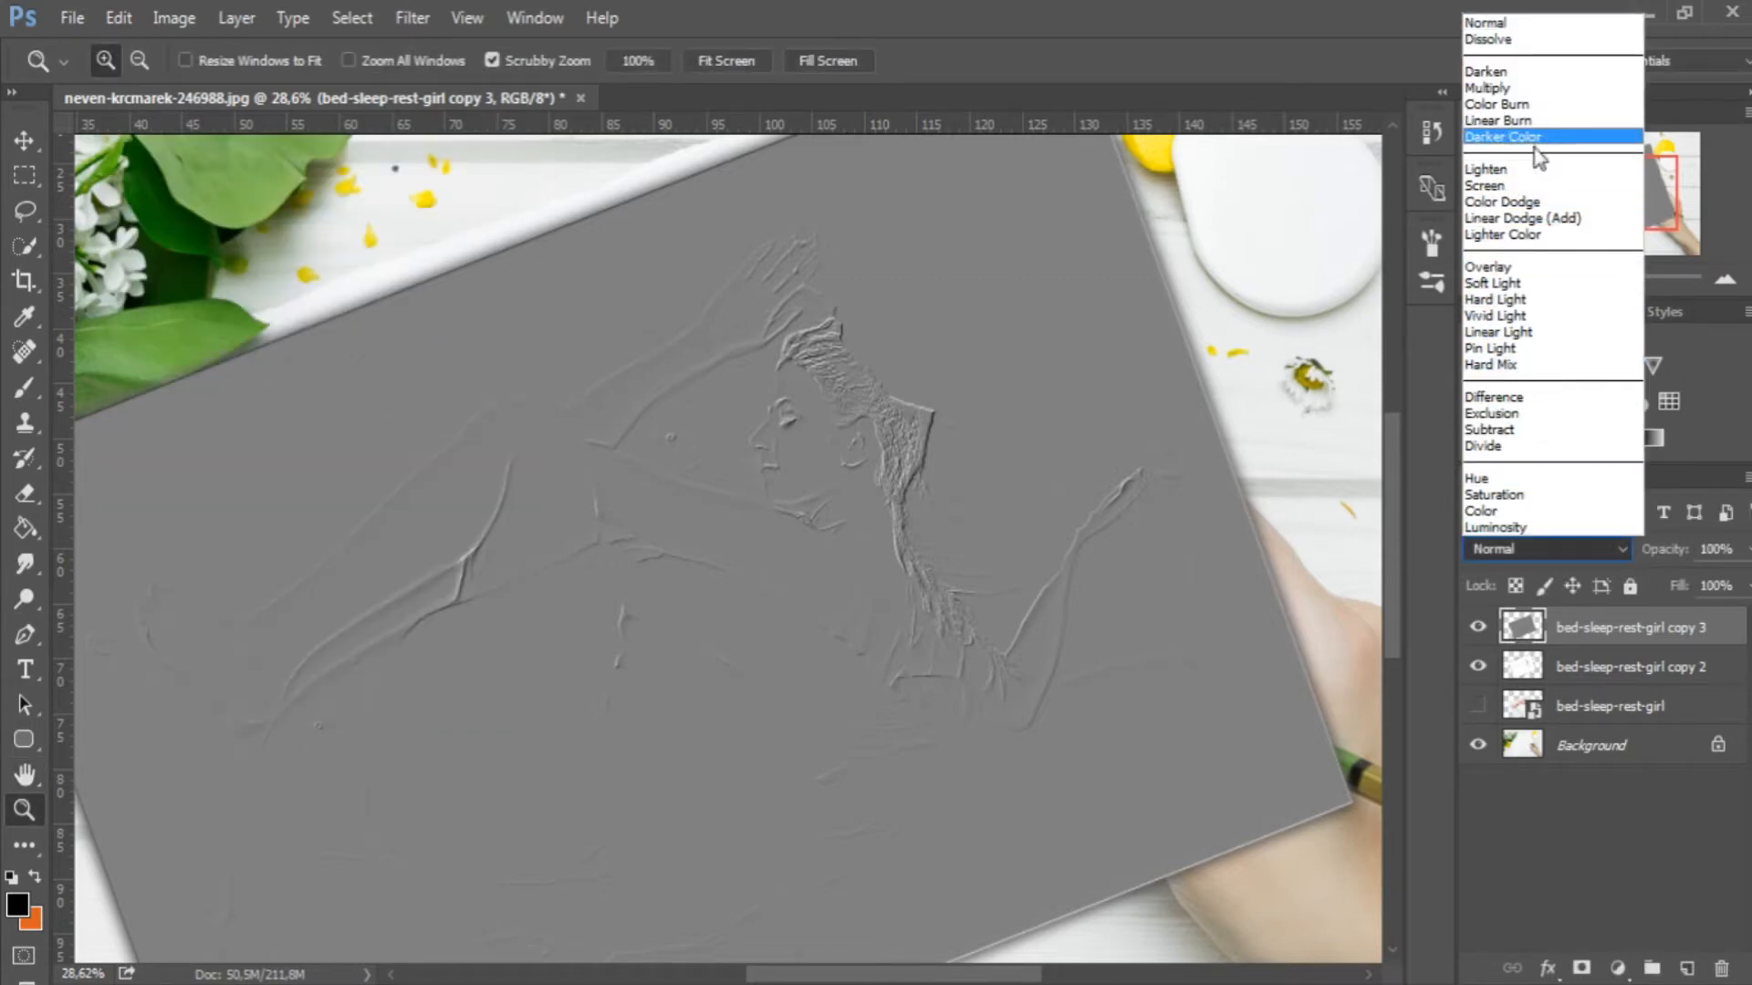
click(1522, 169)
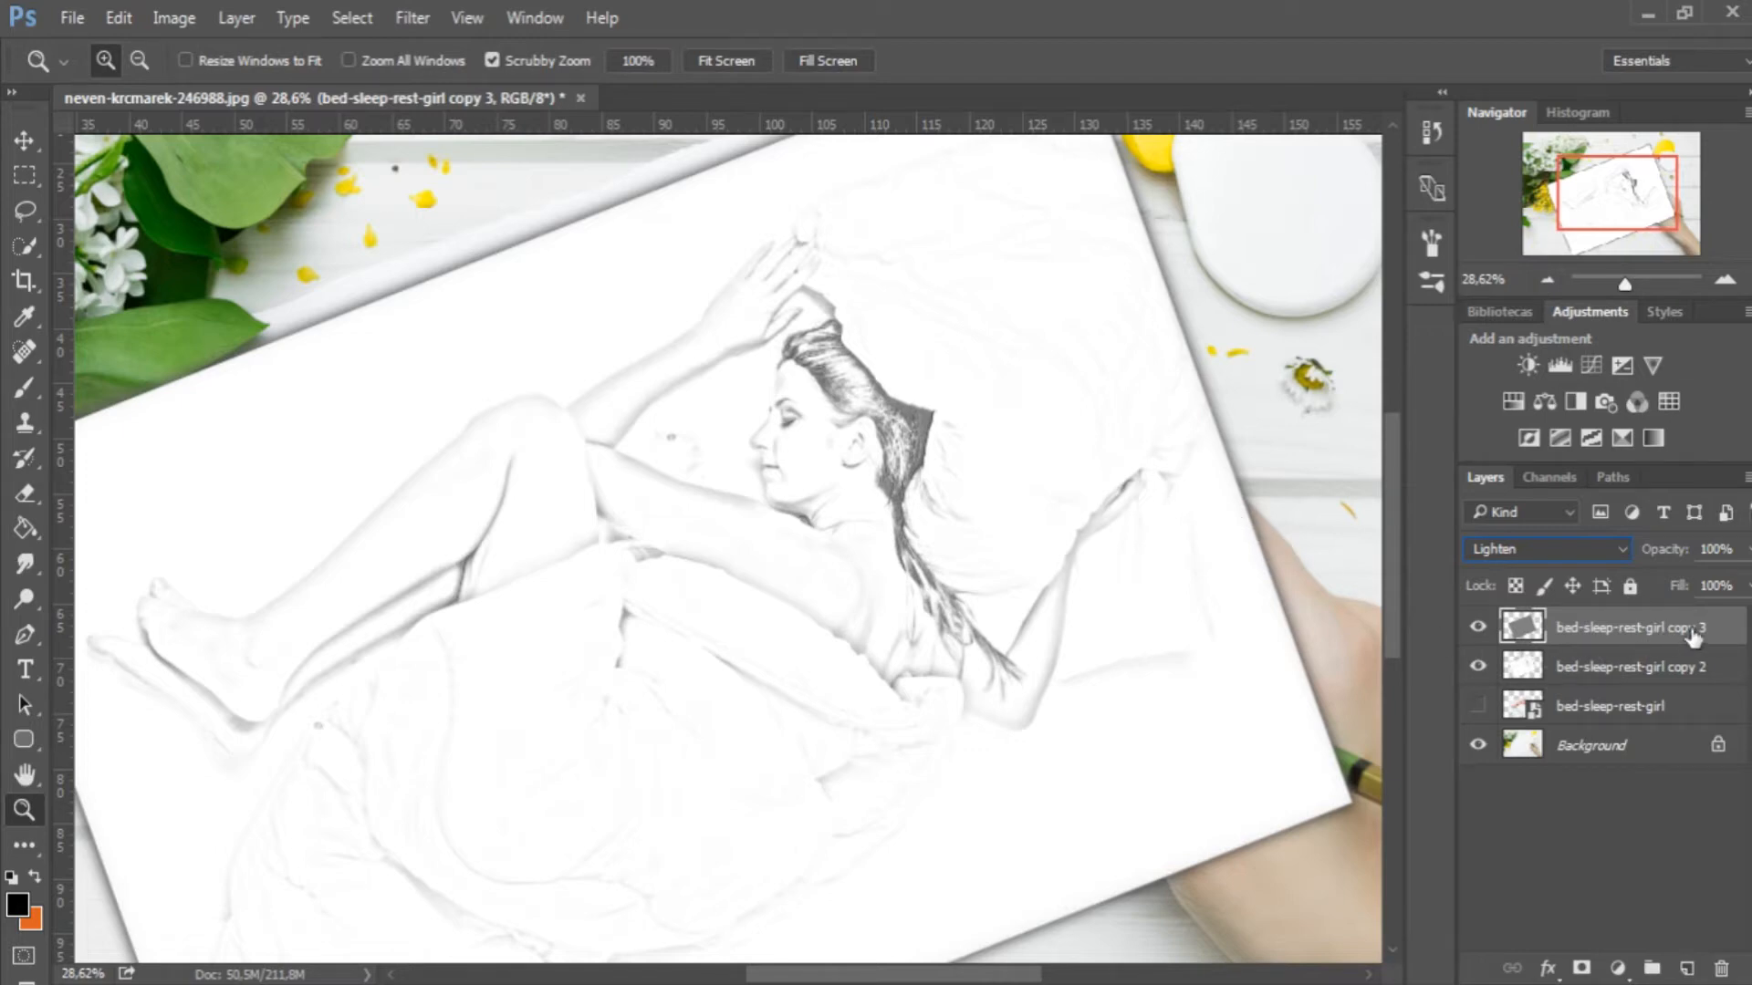
shift+click(1688, 669)
right_click(1646, 660)
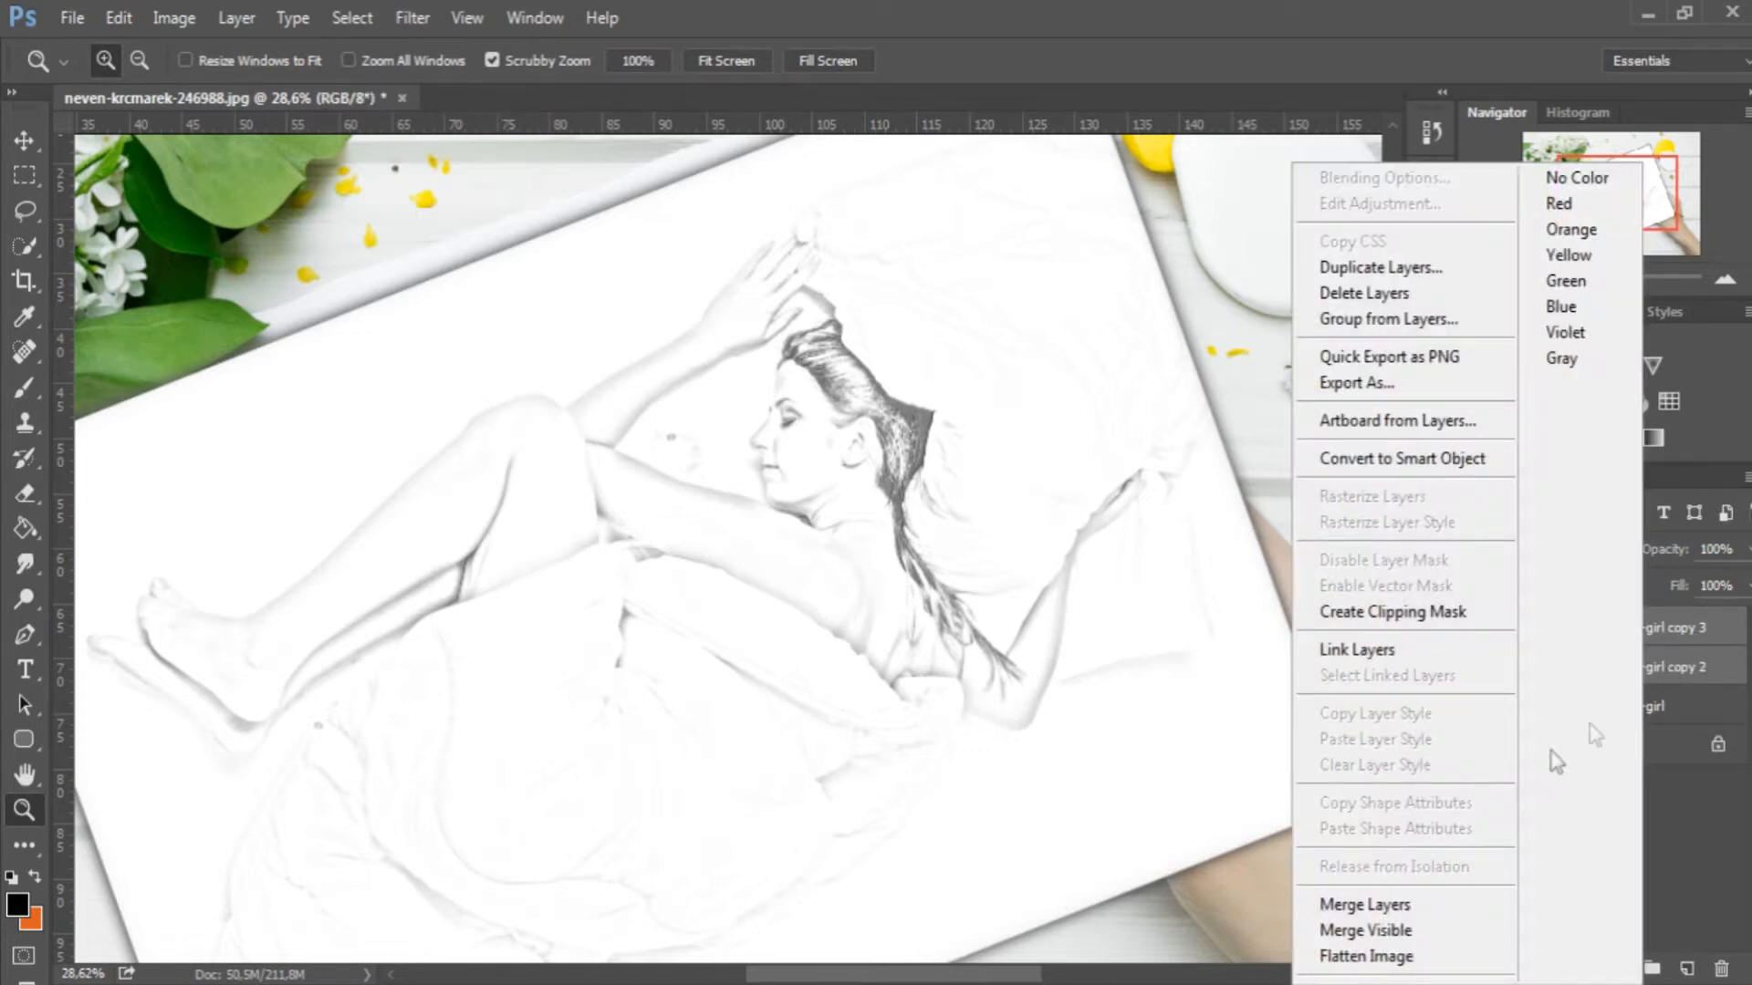
click(1425, 905)
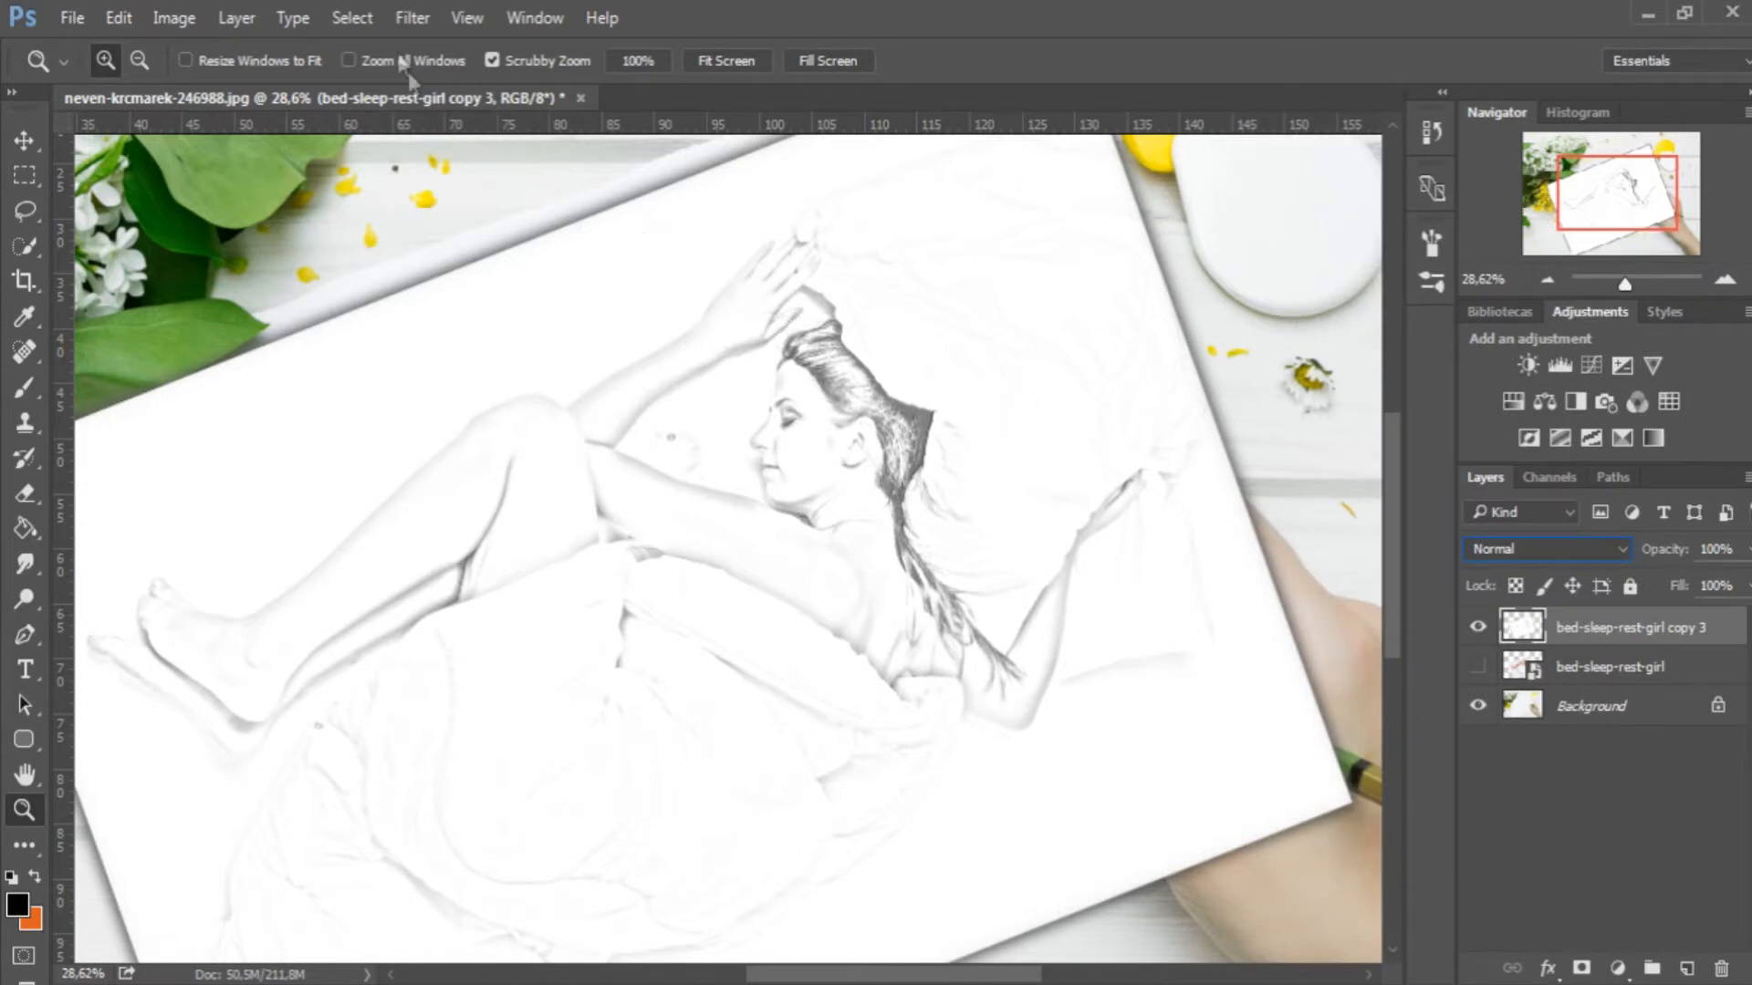
- Open the Camera Raw filter on the sketch layer and set Exposure to -0.35, Contrast to -100 and Clarity to +5
click(412, 17)
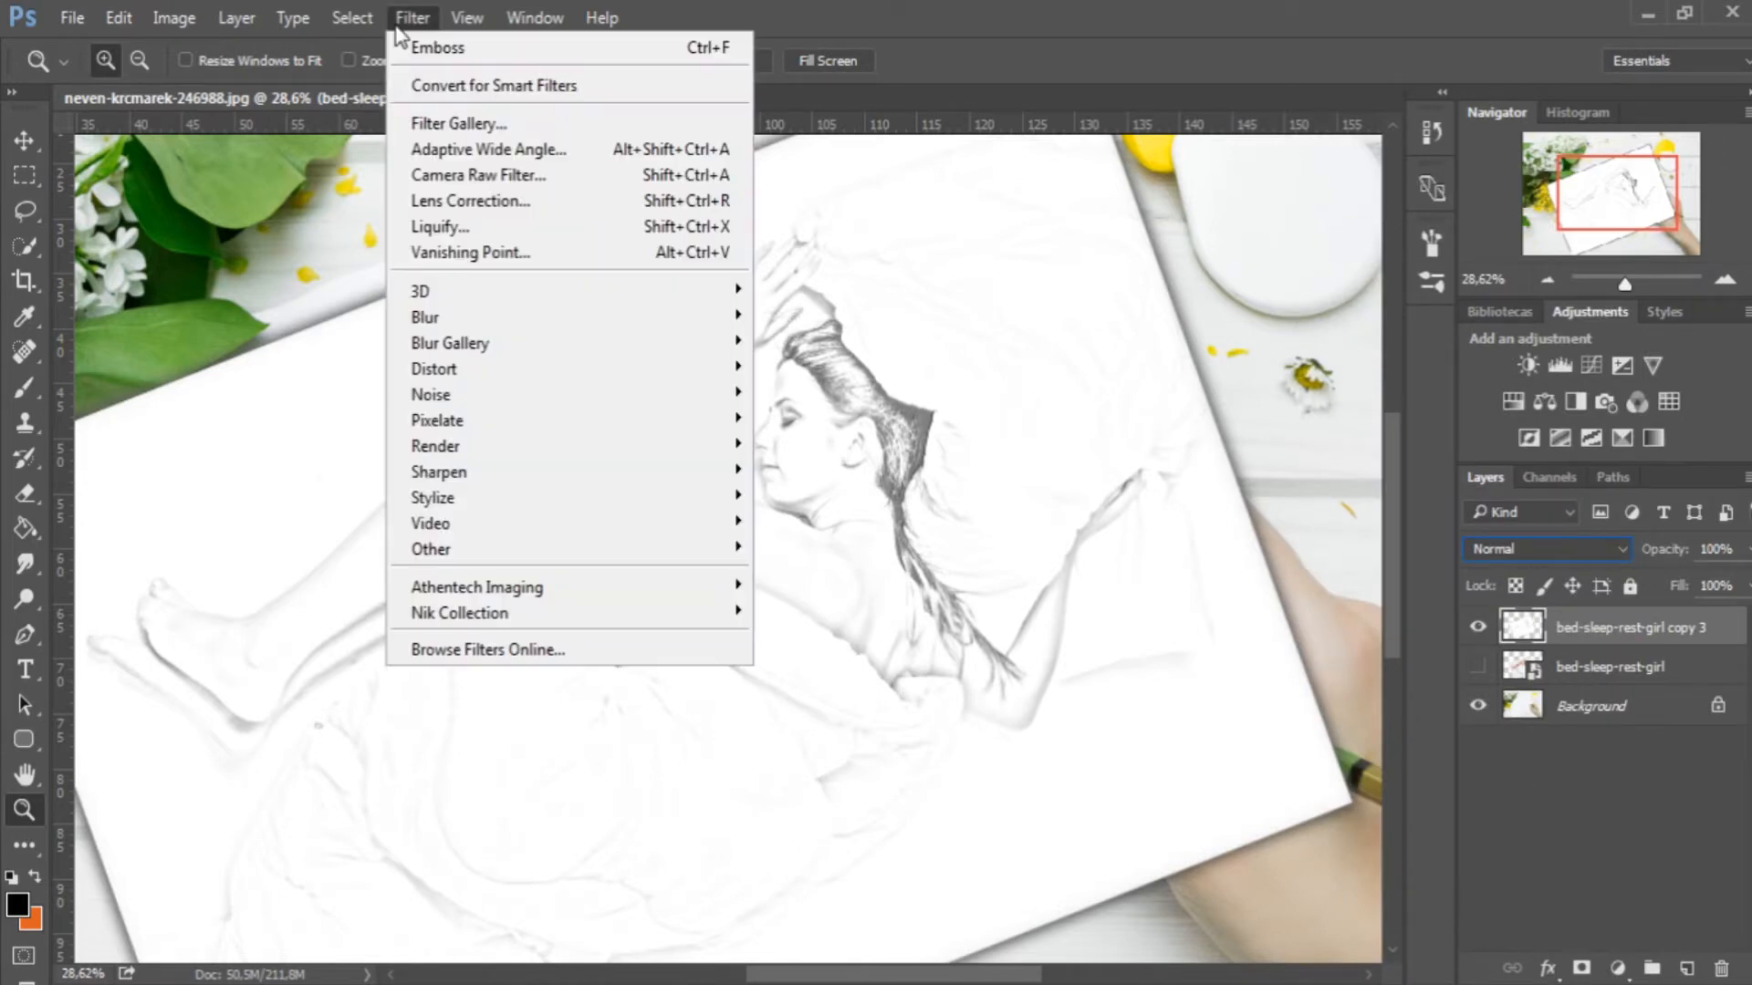
click(553, 178)
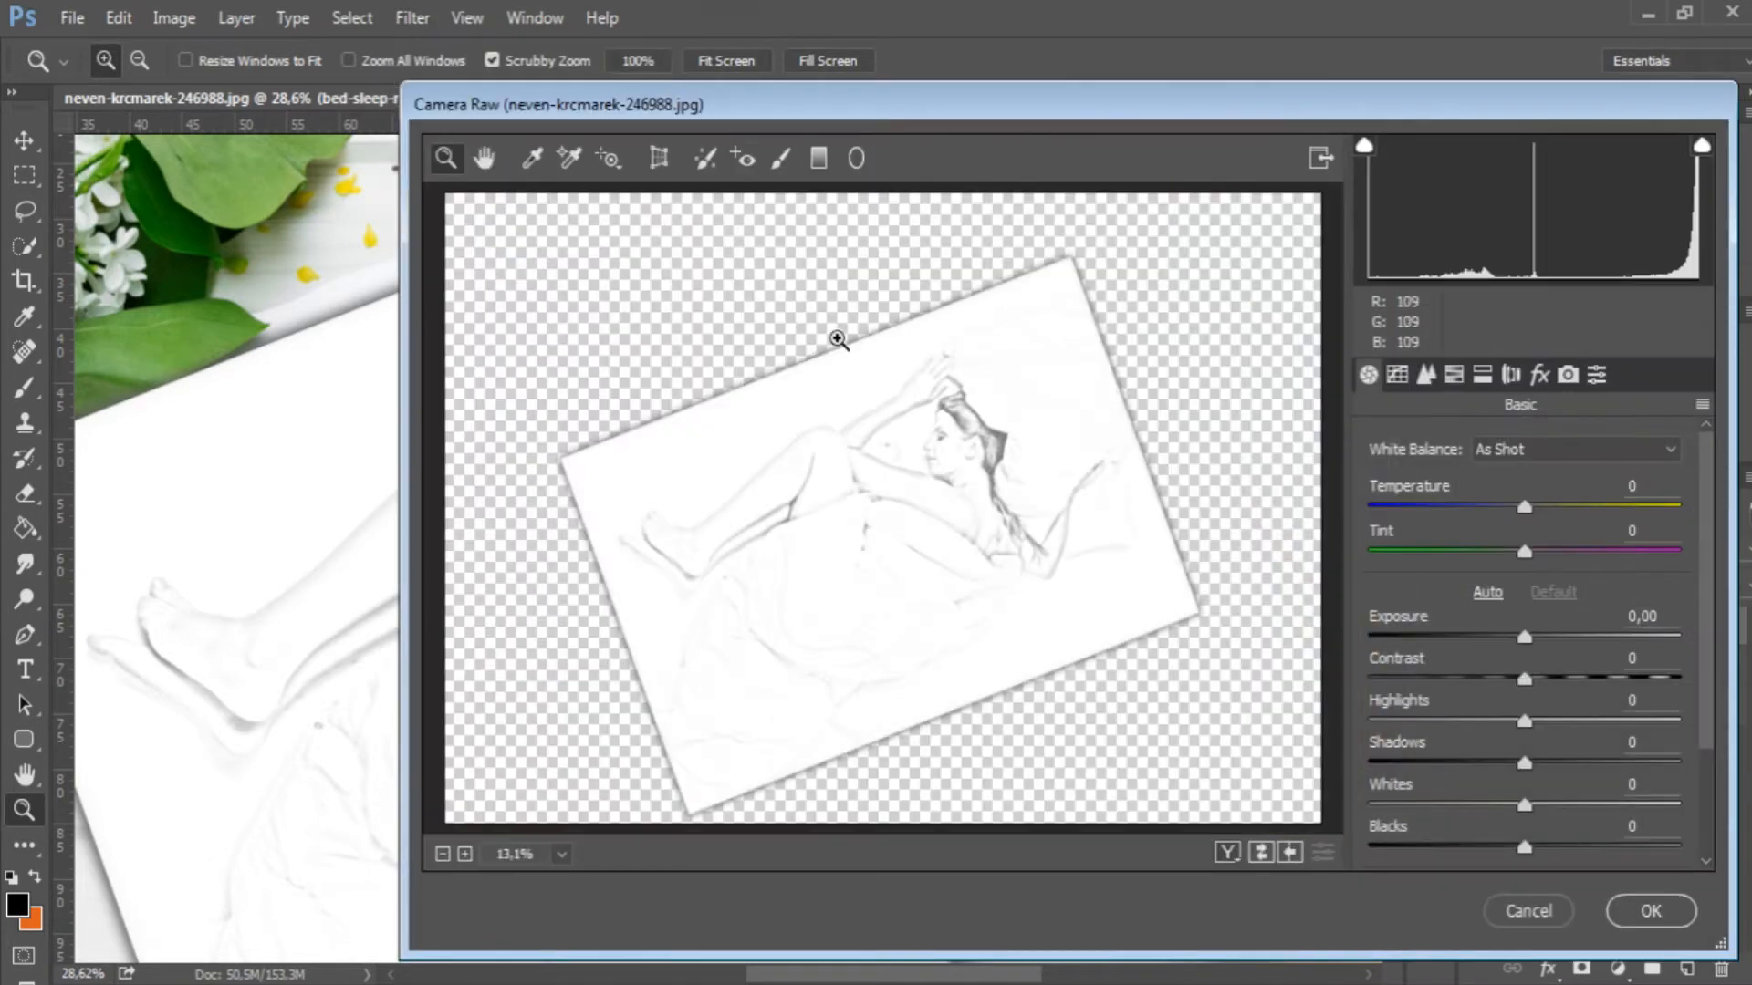
drag(948, 470, 988, 491)
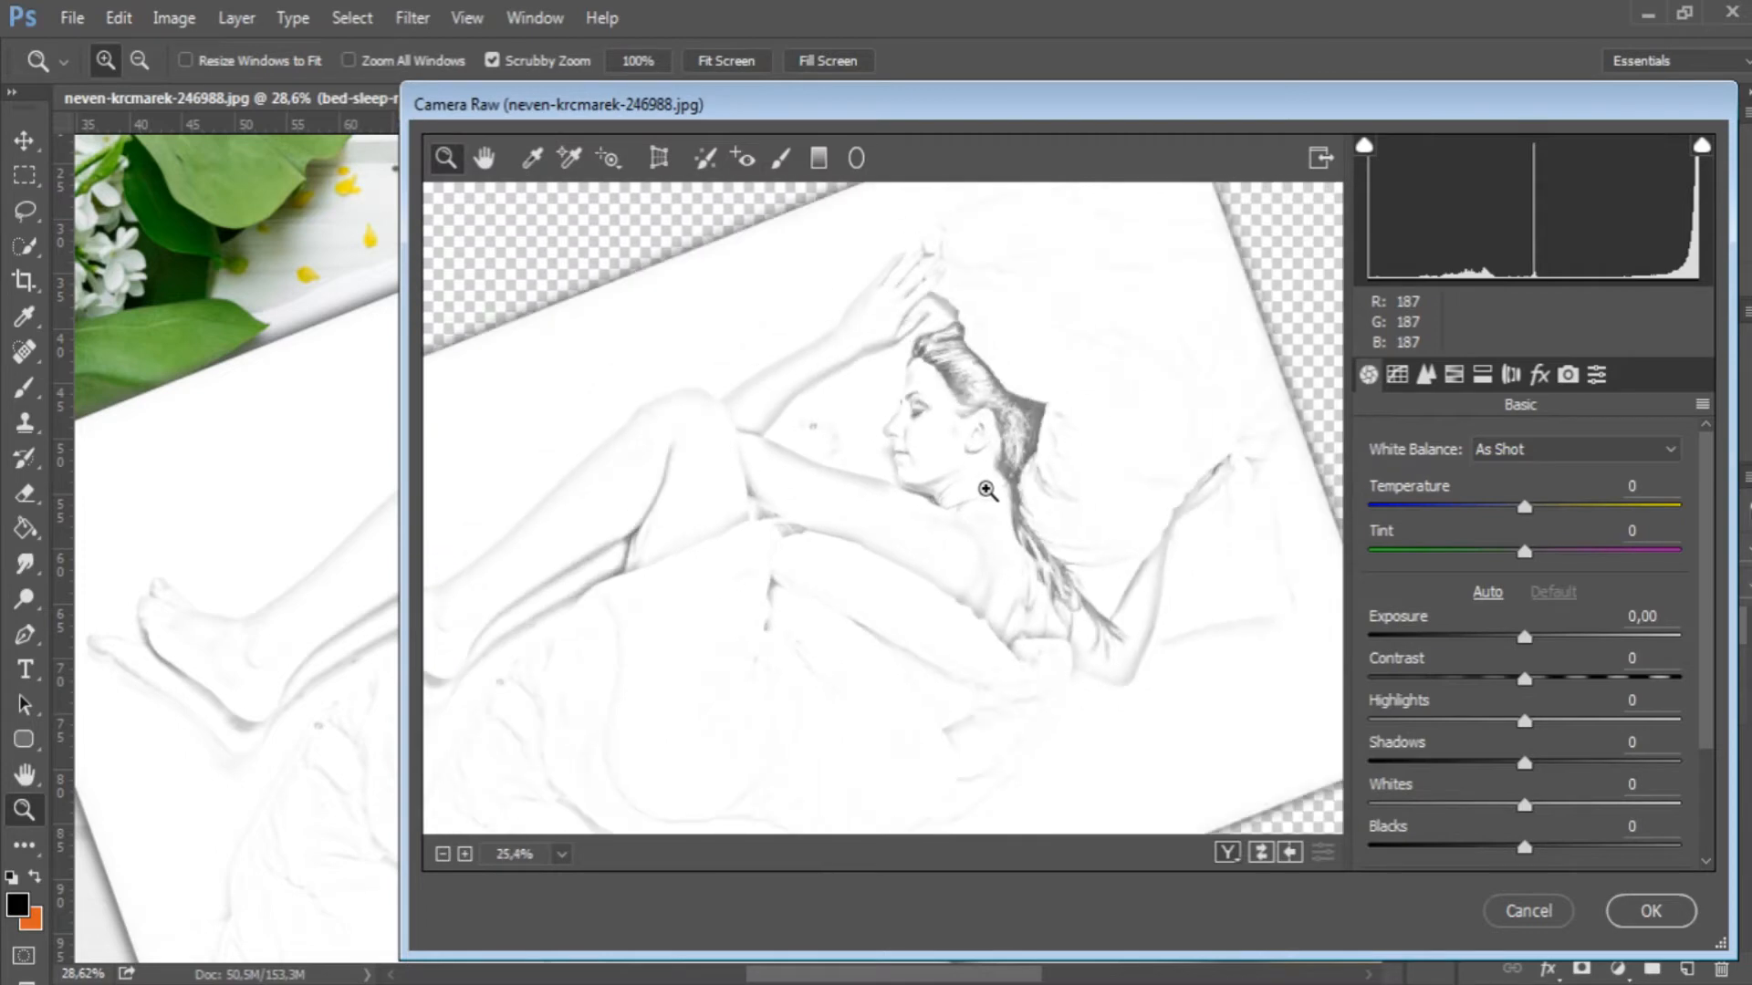
drag(1524, 637, 1371, 681)
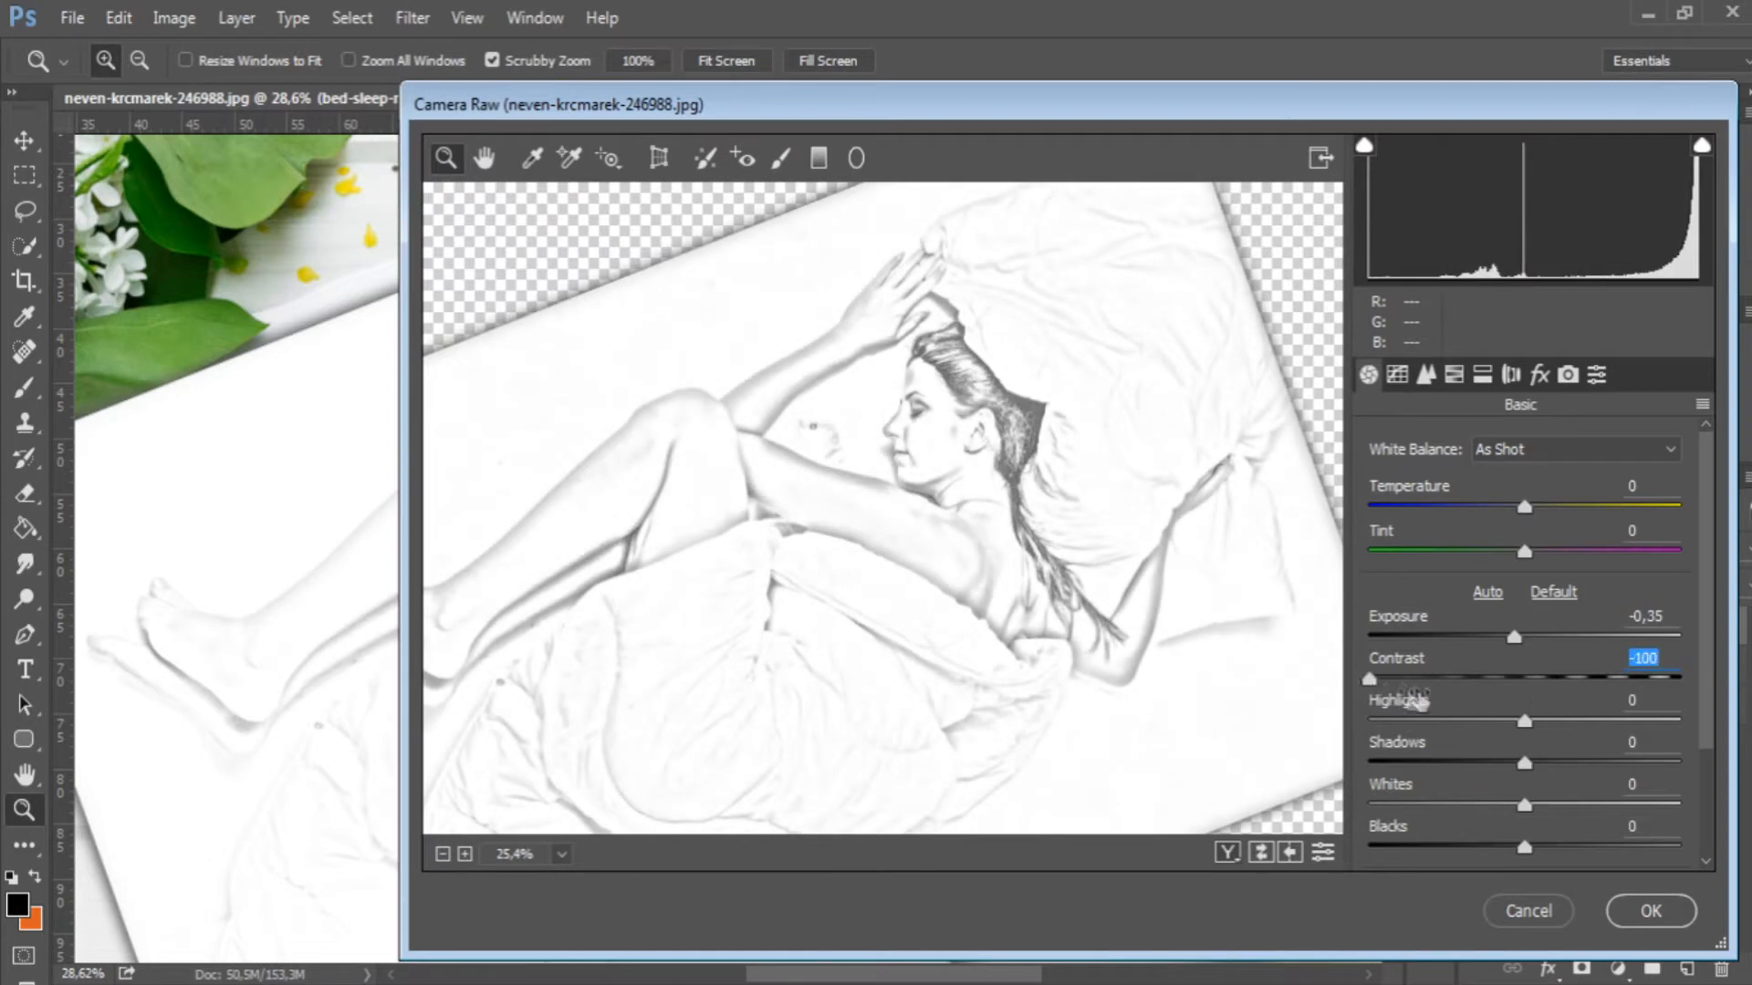
drag(1706, 739, 1709, 830)
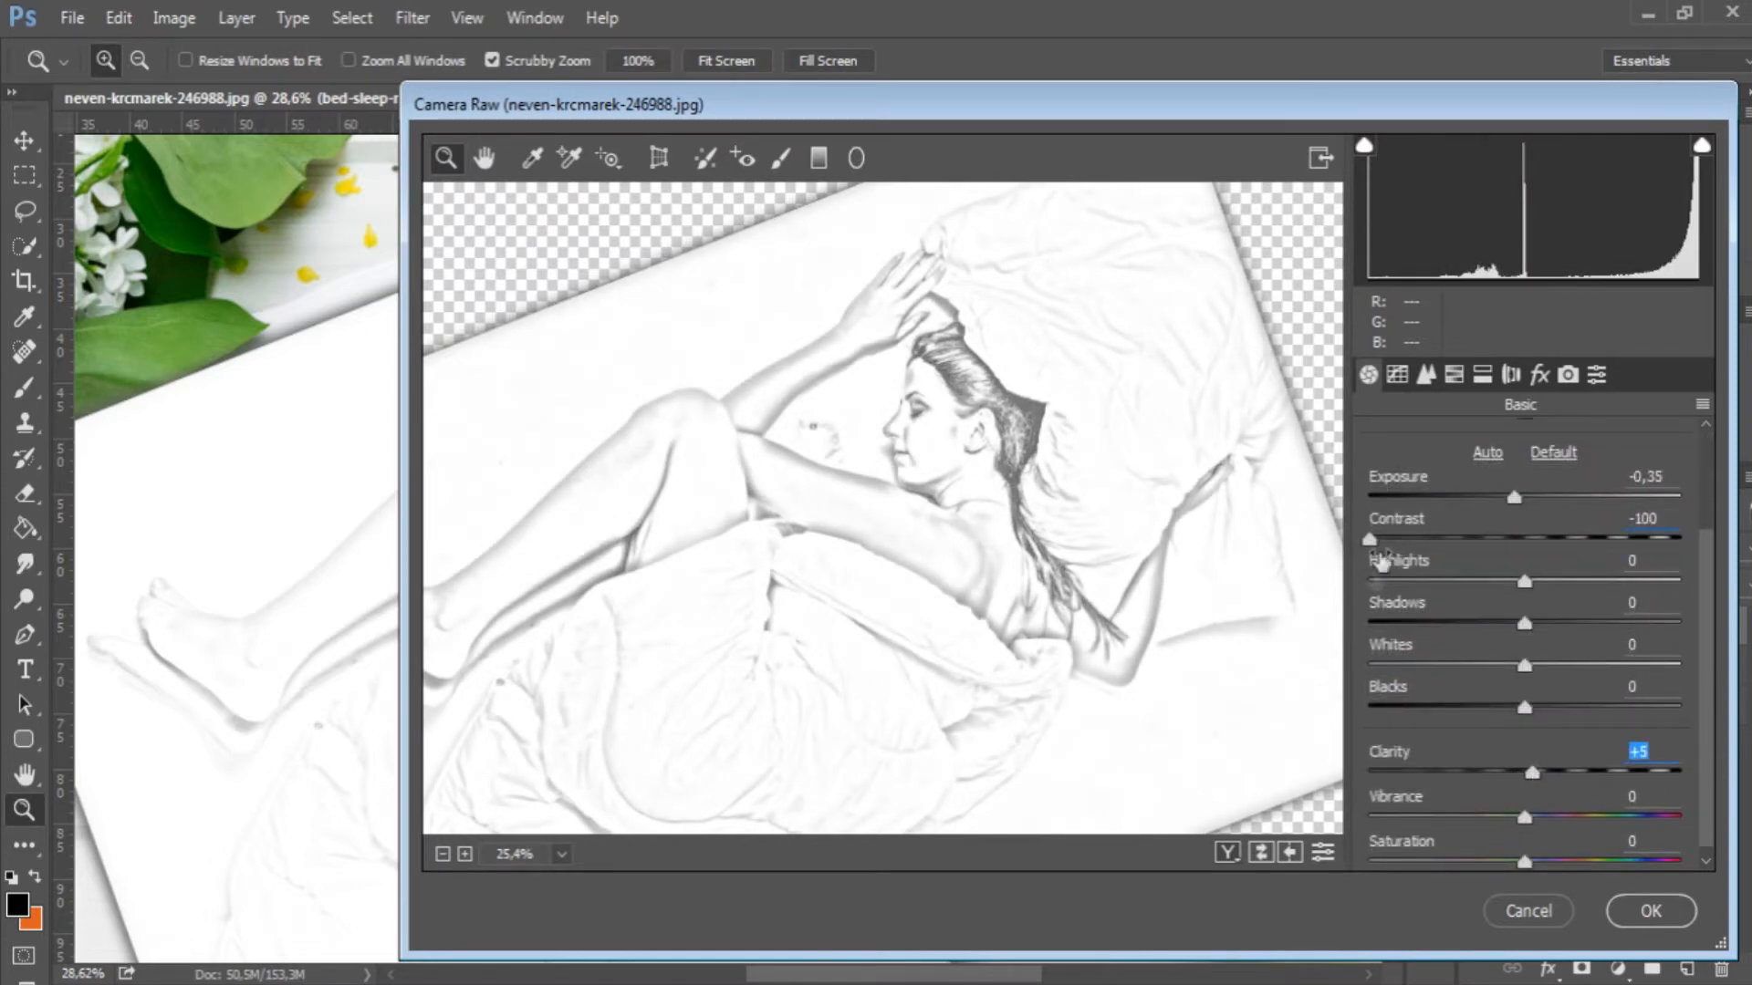
- Raise the Camera Raw sharpening amount to 150 and apply the filter to the sketch
click(1425, 375)
drag(1371, 486, 1727, 506)
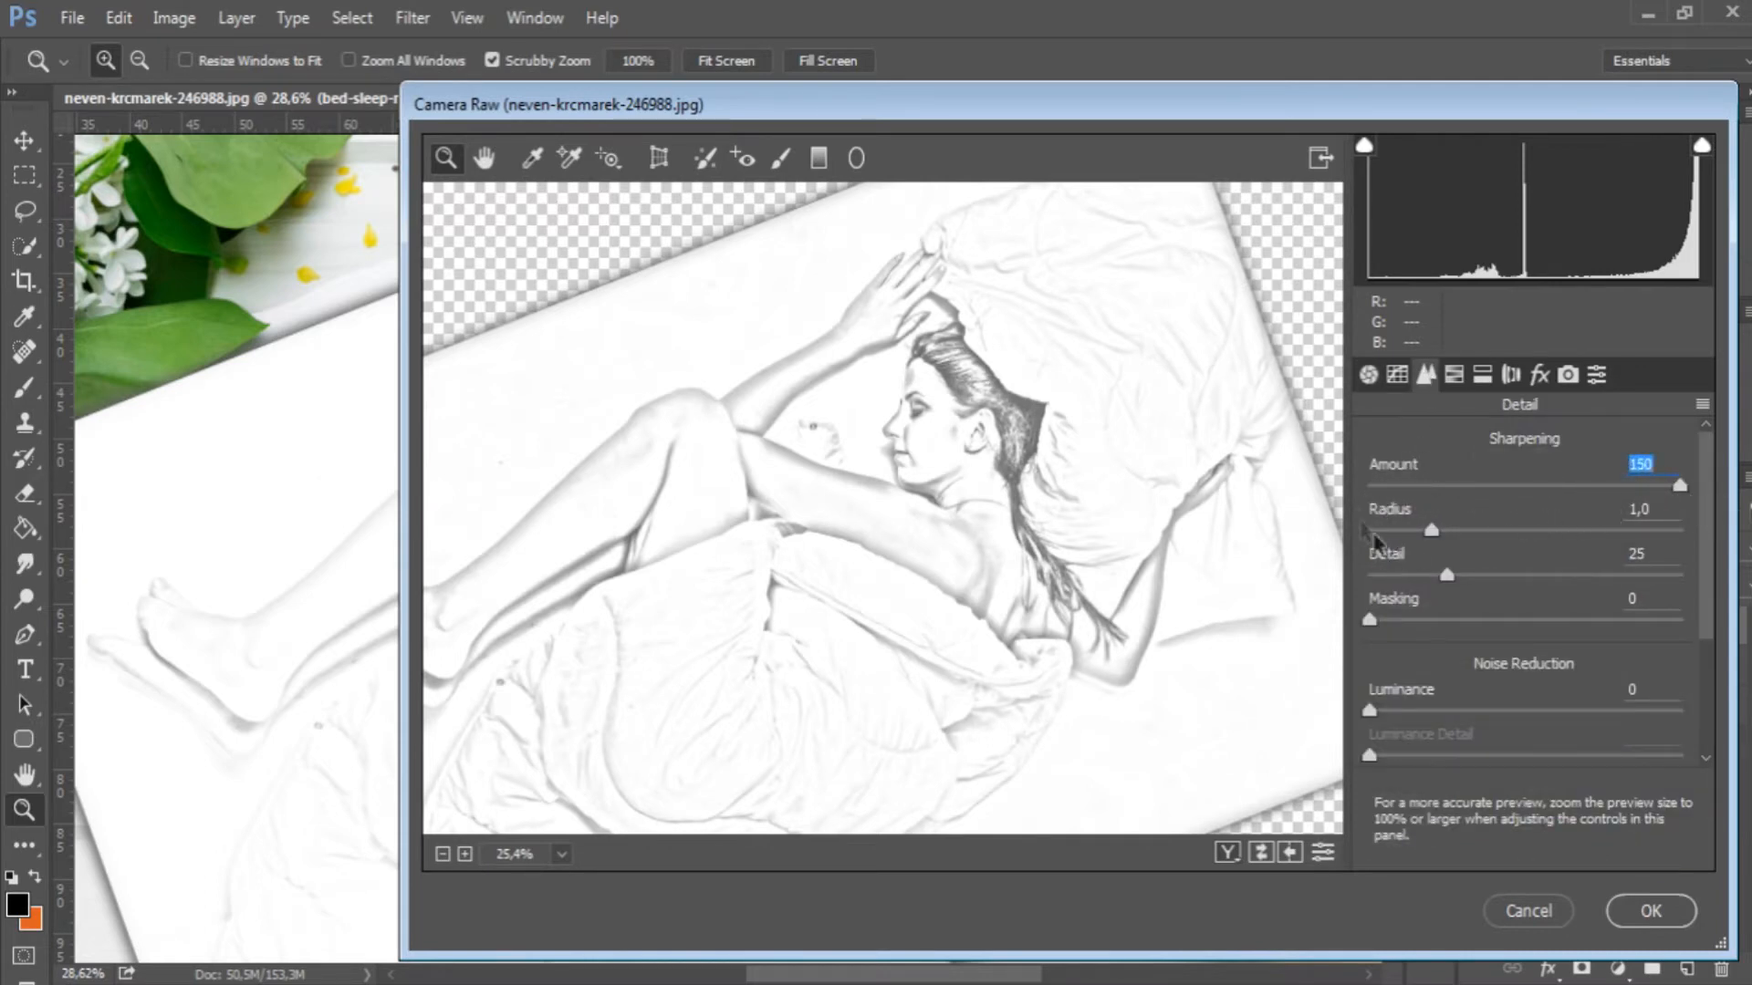
click(1653, 912)
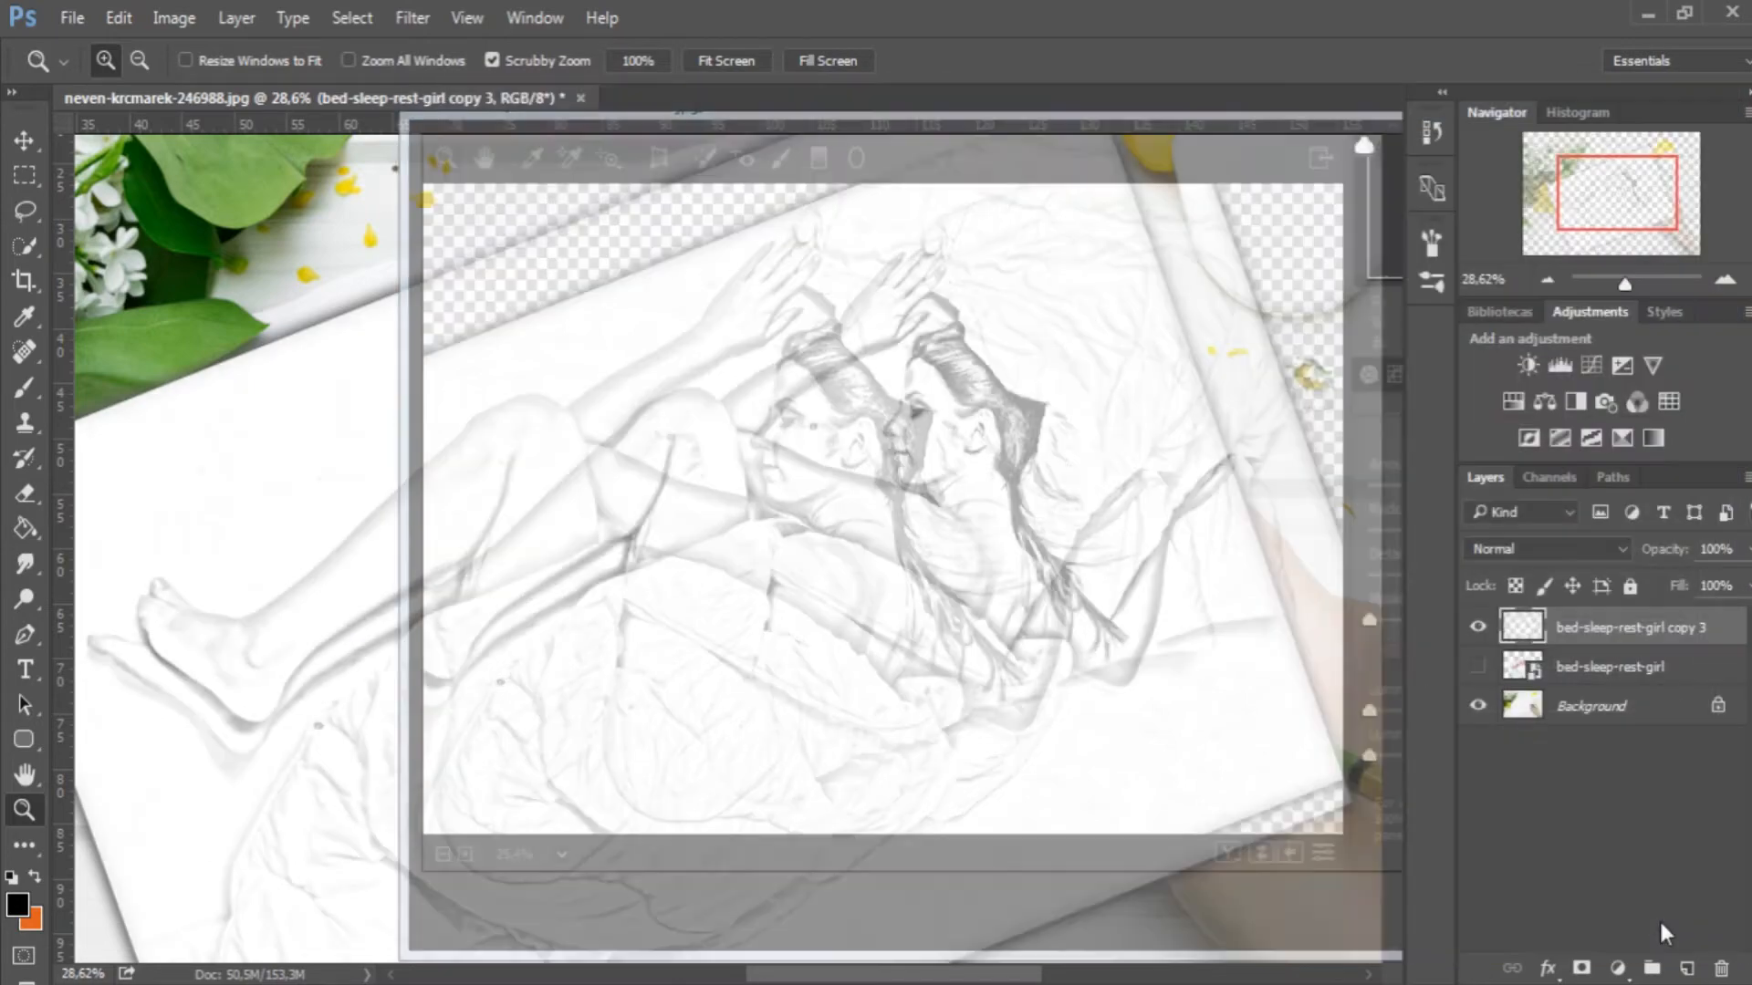
- Add a layer mask to the sketch layer and paint out its upper edge with a soft black brush of 306 pixels
key(ctrl+minus)
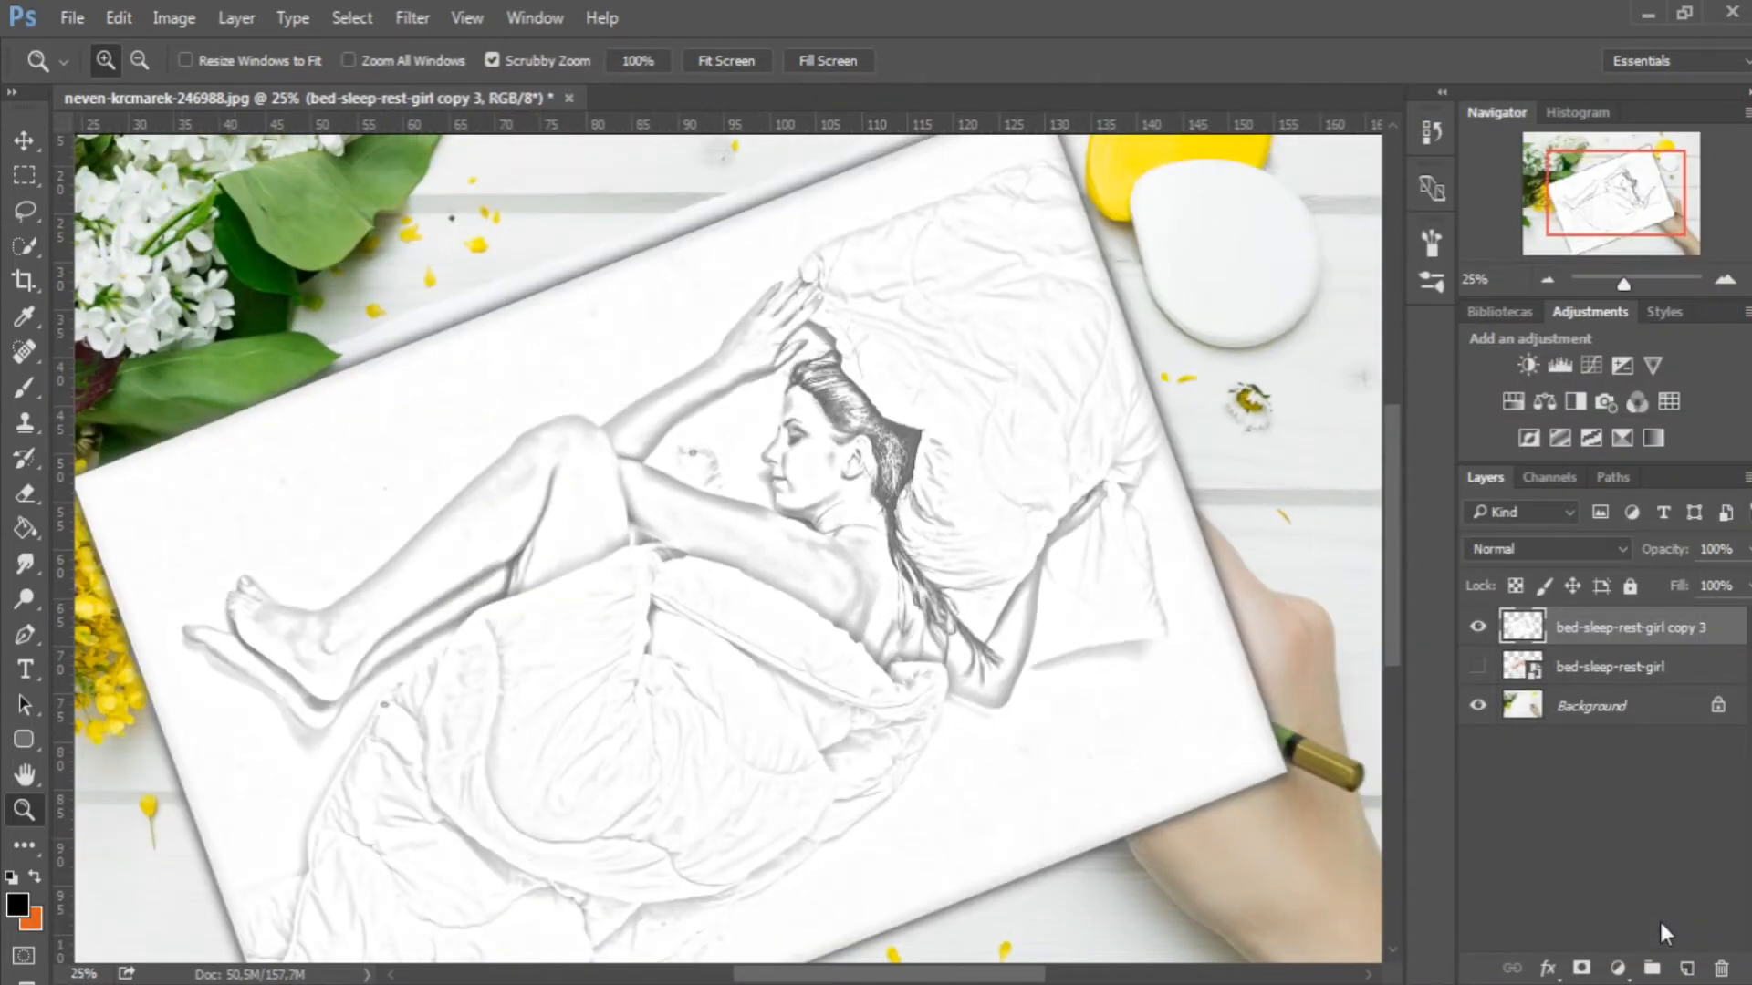
drag(1394, 545, 1389, 495)
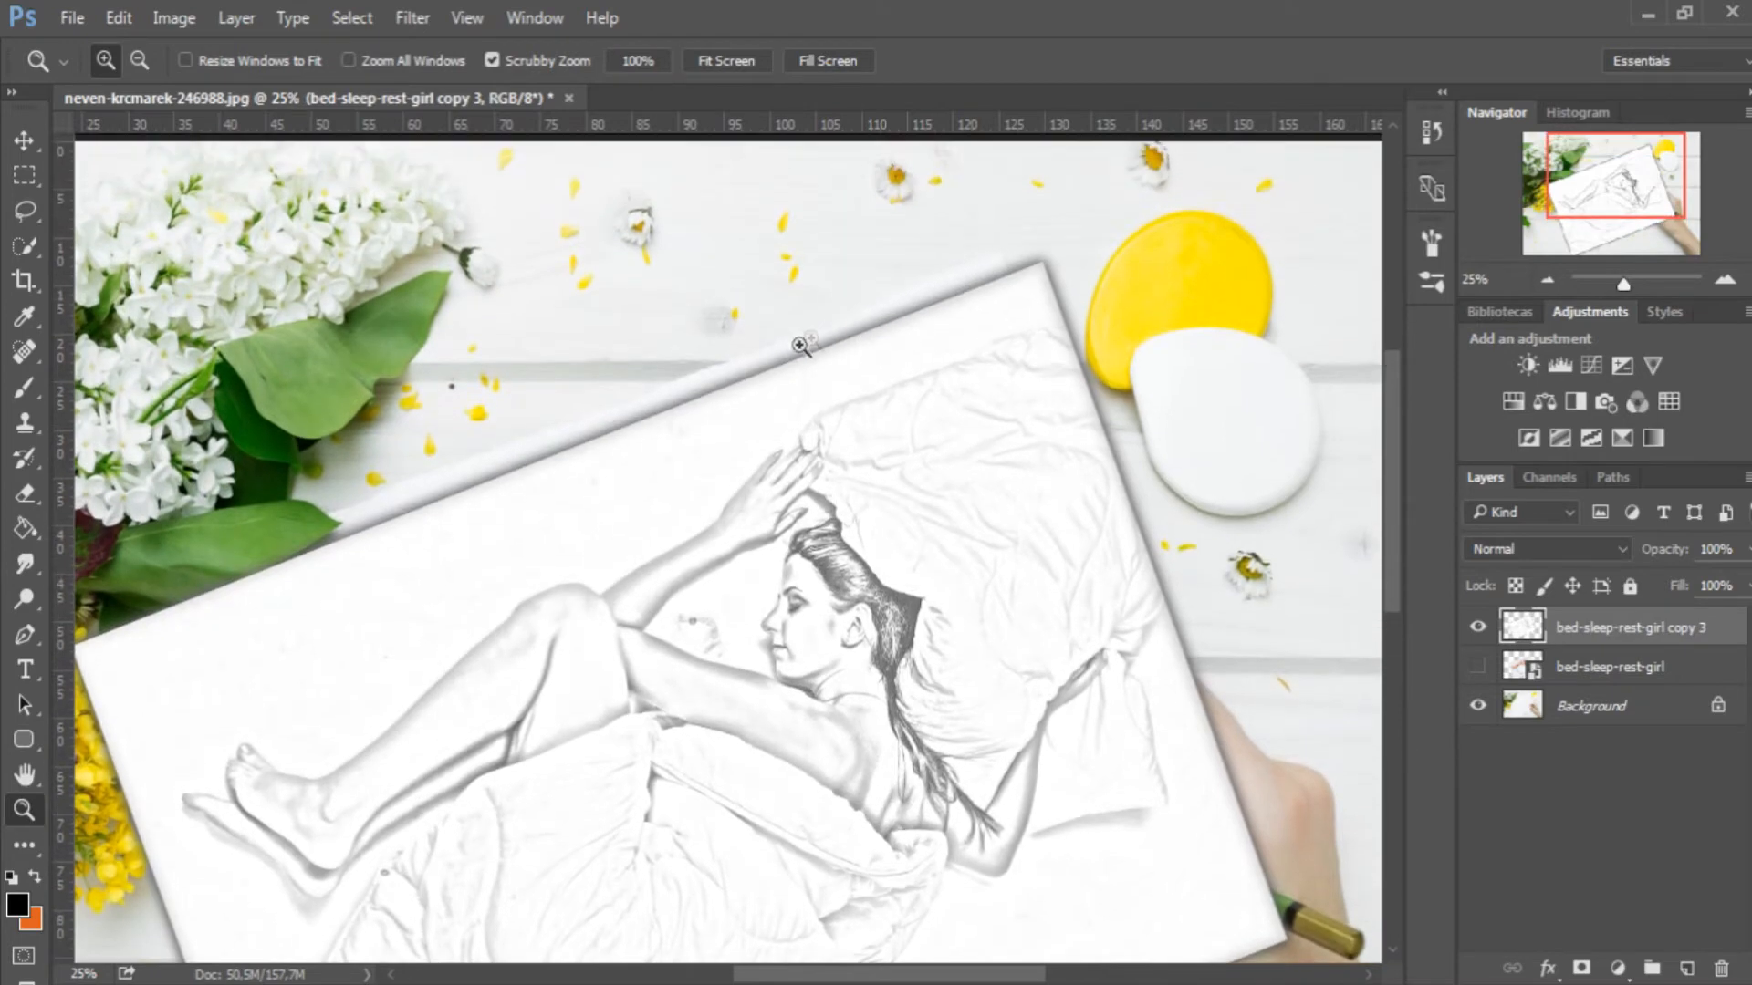
click(1583, 969)
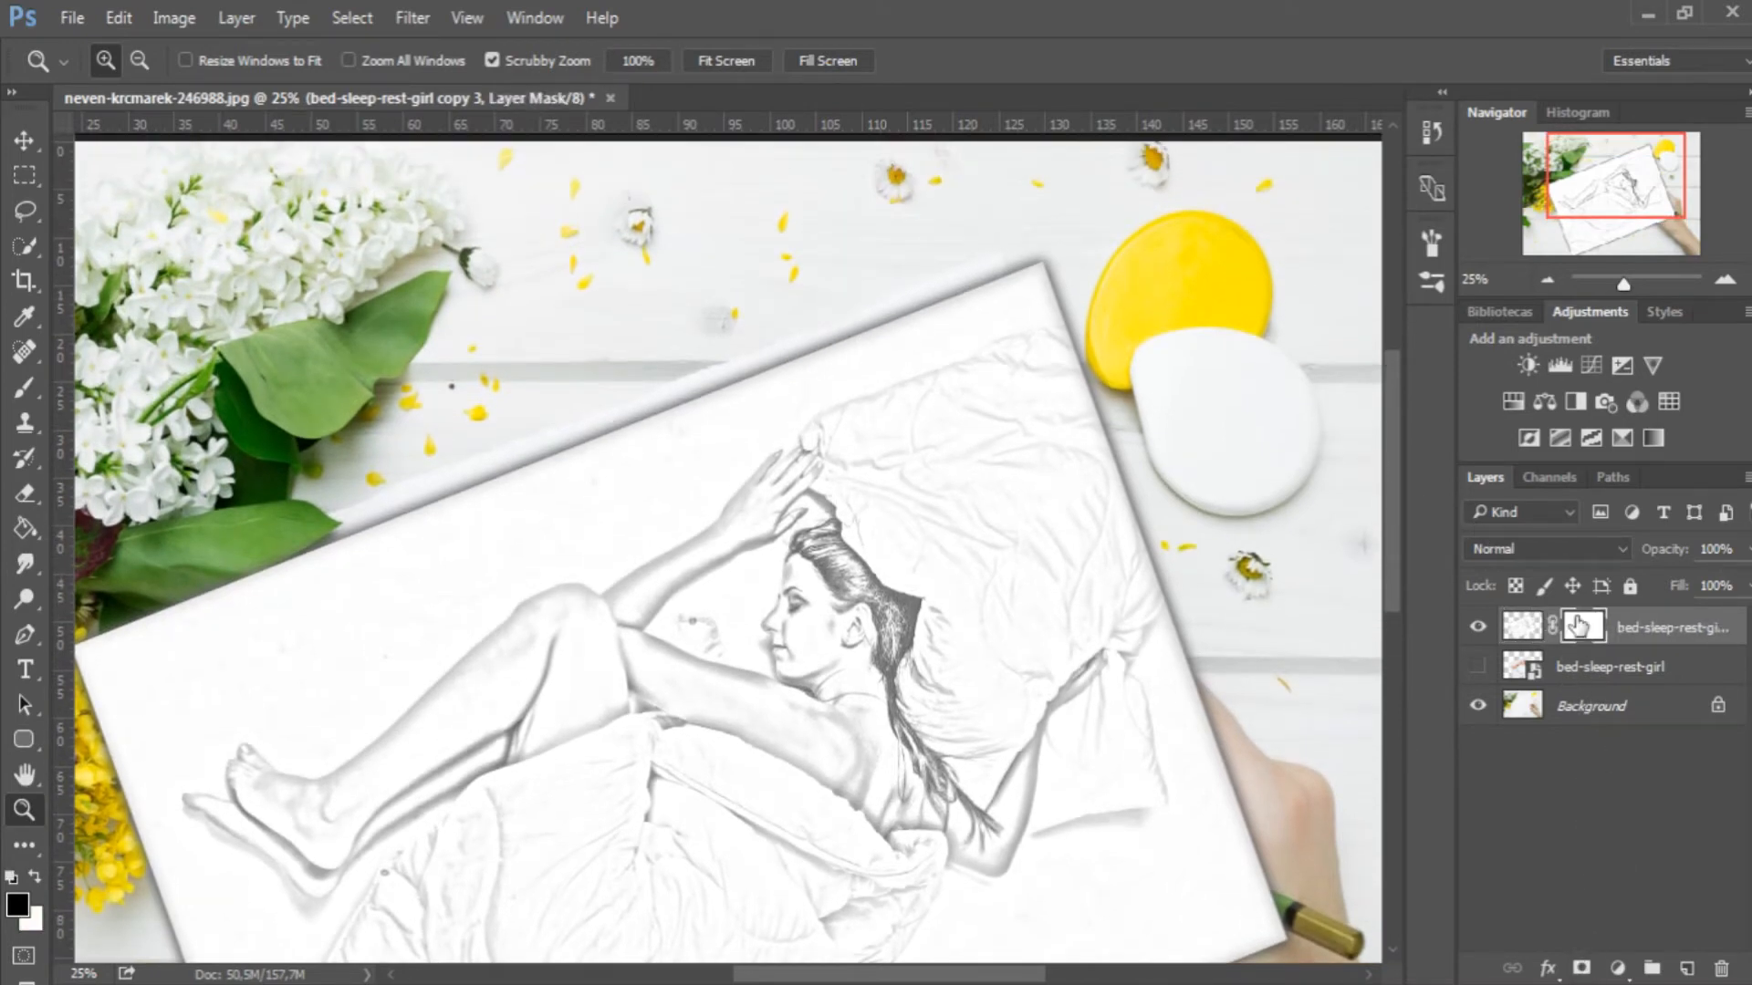
key(b)
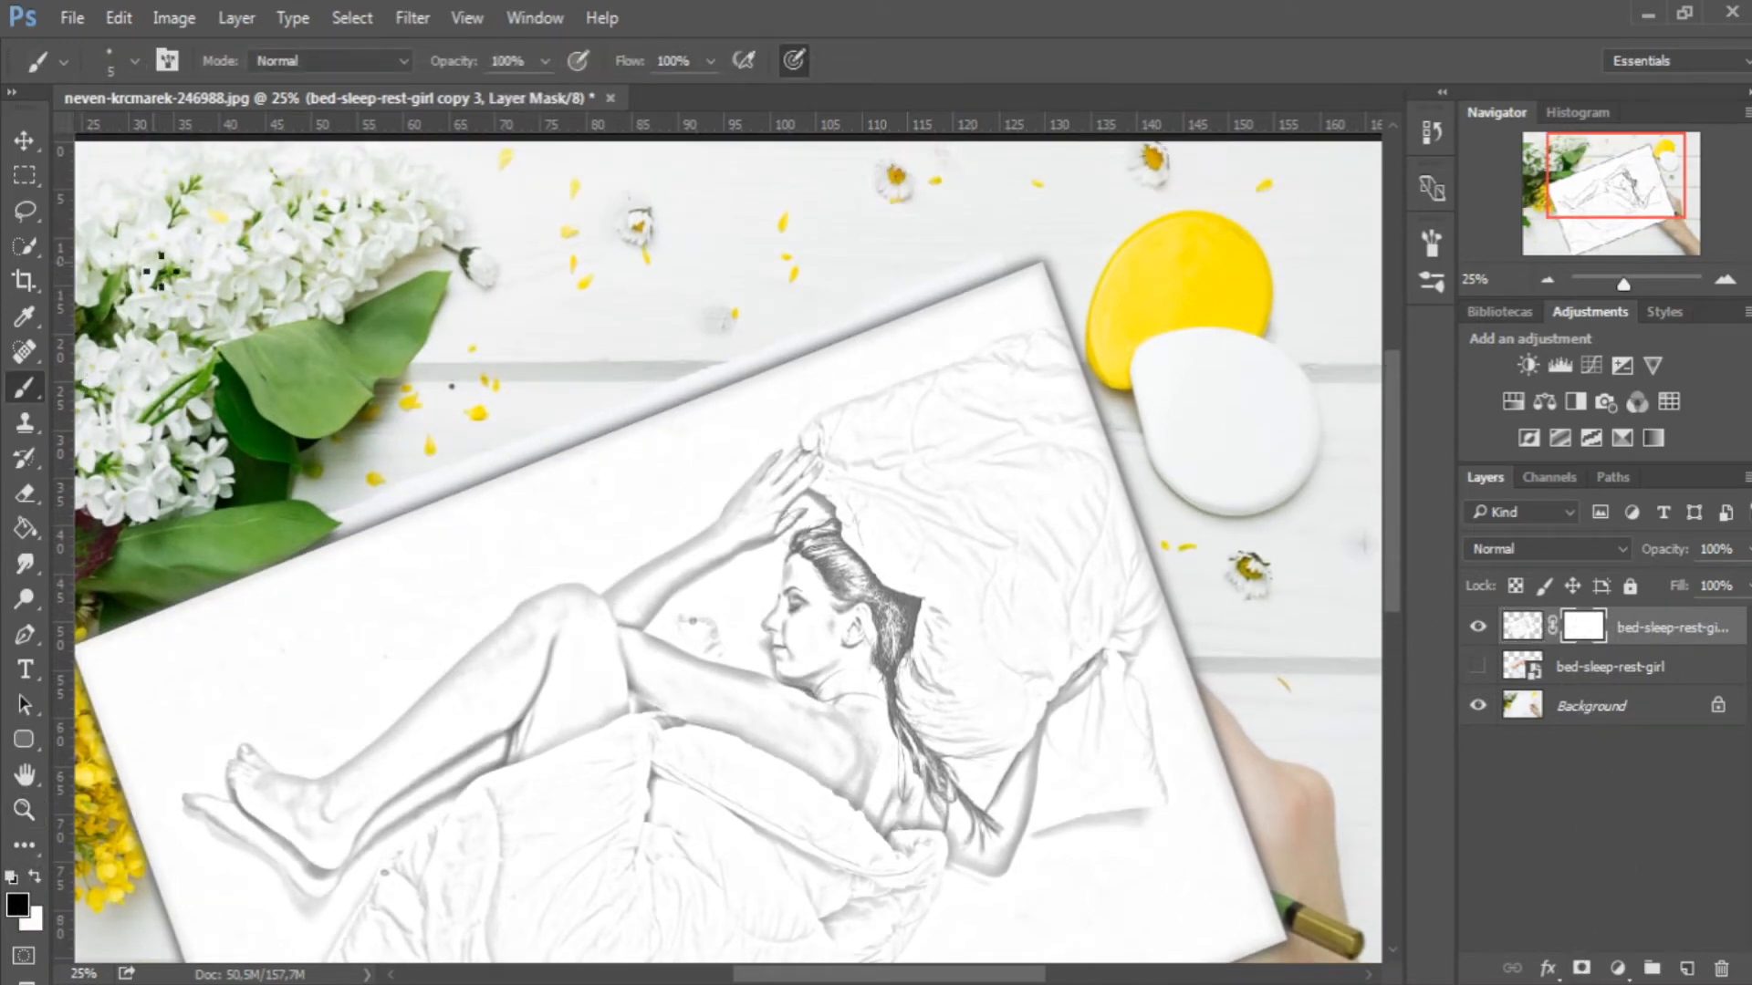
right_click(565, 315)
drag(782, 432, 788, 374)
key(Return)
right_click(569, 414)
drag(793, 471, 833, 471)
key(Return)
drag(451, 452, 953, 284)
- Lower the sketch layer's opacity to 62% and mask out its overhanging edges around the rest of the paper sheet
click(1745, 549)
drag(1744, 583, 1702, 586)
mouse_move(1085, 271)
mouse_down()
mouse_move(949, 271)
mouse_move(1035, 664)
mouse_up()
mouse_move(1062, 792)
mouse_down()
mouse_move(1068, 415)
mouse_move(949, 635)
mouse_move(847, 677)
mouse_move(991, 617)
mouse_move(351, 835)
mouse_up()
drag(339, 816, 714, 816)
drag(652, 817, 538, 468)
drag(1391, 525, 1391, 452)
mouse_move(762, 269)
mouse_down()
mouse_move(429, 428)
mouse_move(510, 762)
mouse_move(584, 844)
mouse_up()
scroll(584, 821, down, 3)
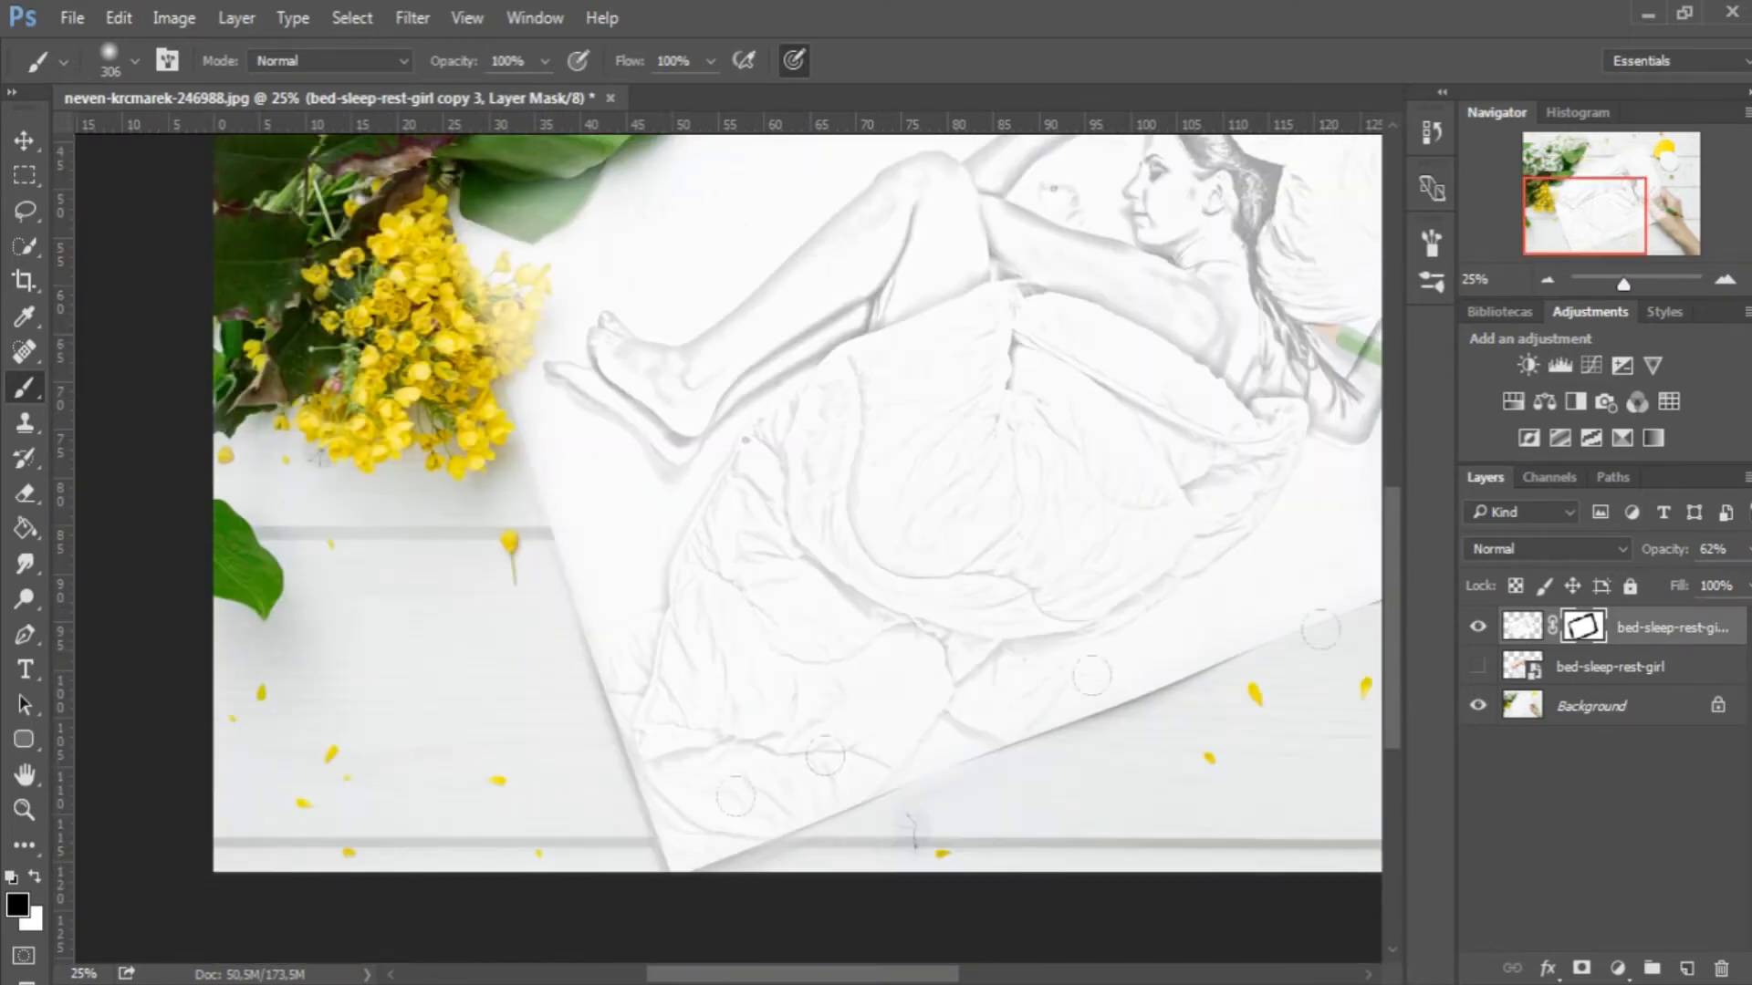
- Reduce the brush to 177 pixels and clean up the sketch mask along the sheet's left and lower edges
scroll(618, 808, up, 8)
right_click(419, 248)
drag(686, 318, 662, 318)
key(Return)
scroll(728, 547, up, 5)
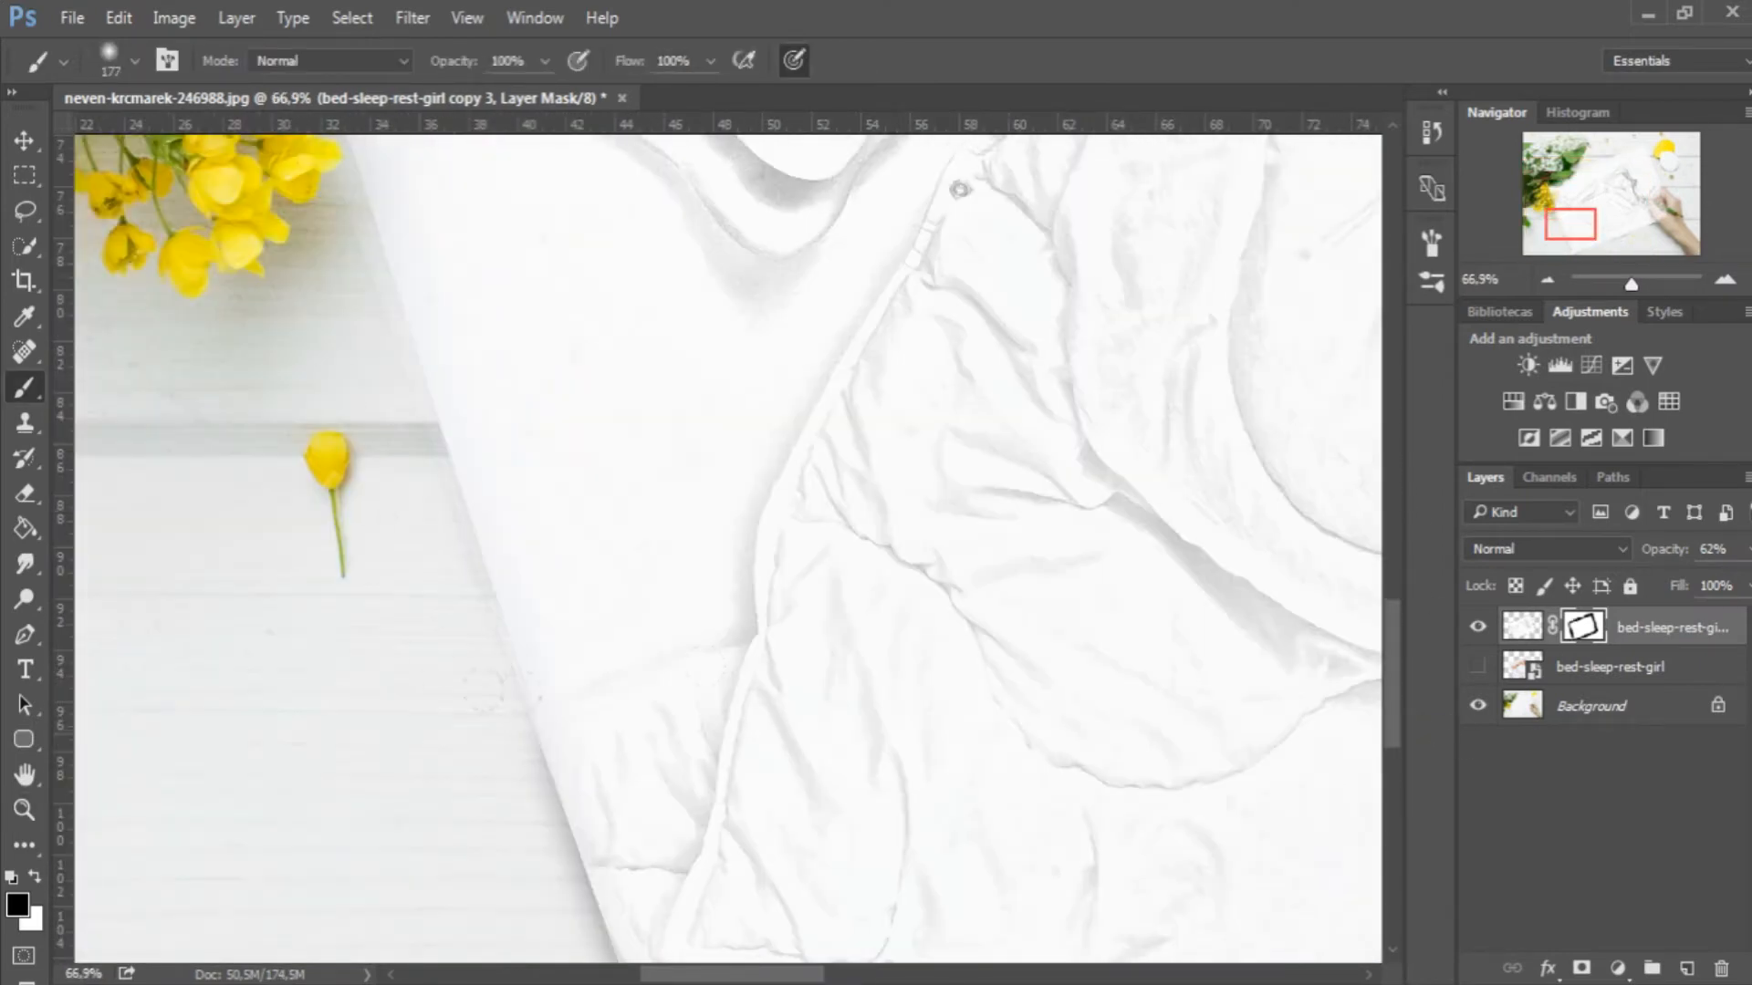
scroll(570, 639, down, 5)
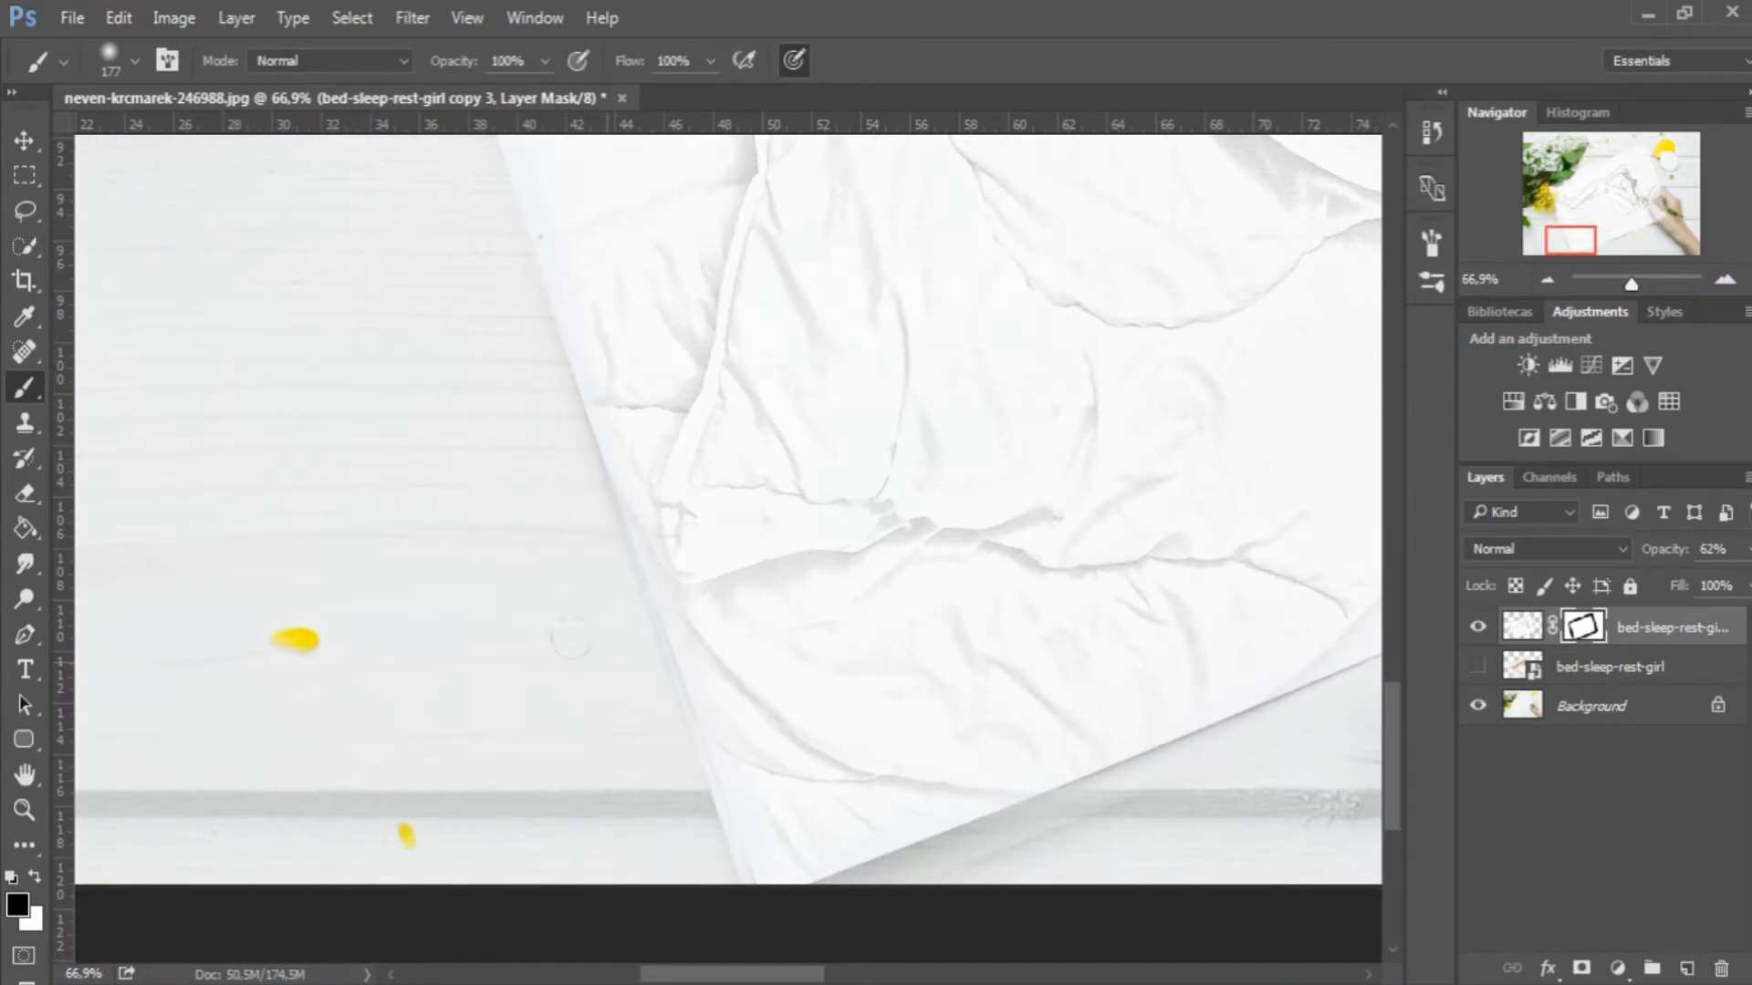
drag(801, 974, 864, 975)
mouse_move(1592, 240)
mouse_down()
mouse_move(1650, 221)
mouse_move(1662, 180)
mouse_move(1632, 159)
mouse_move(1592, 170)
mouse_move(1645, 158)
mouse_move(1565, 182)
mouse_move(1567, 226)
mouse_up()
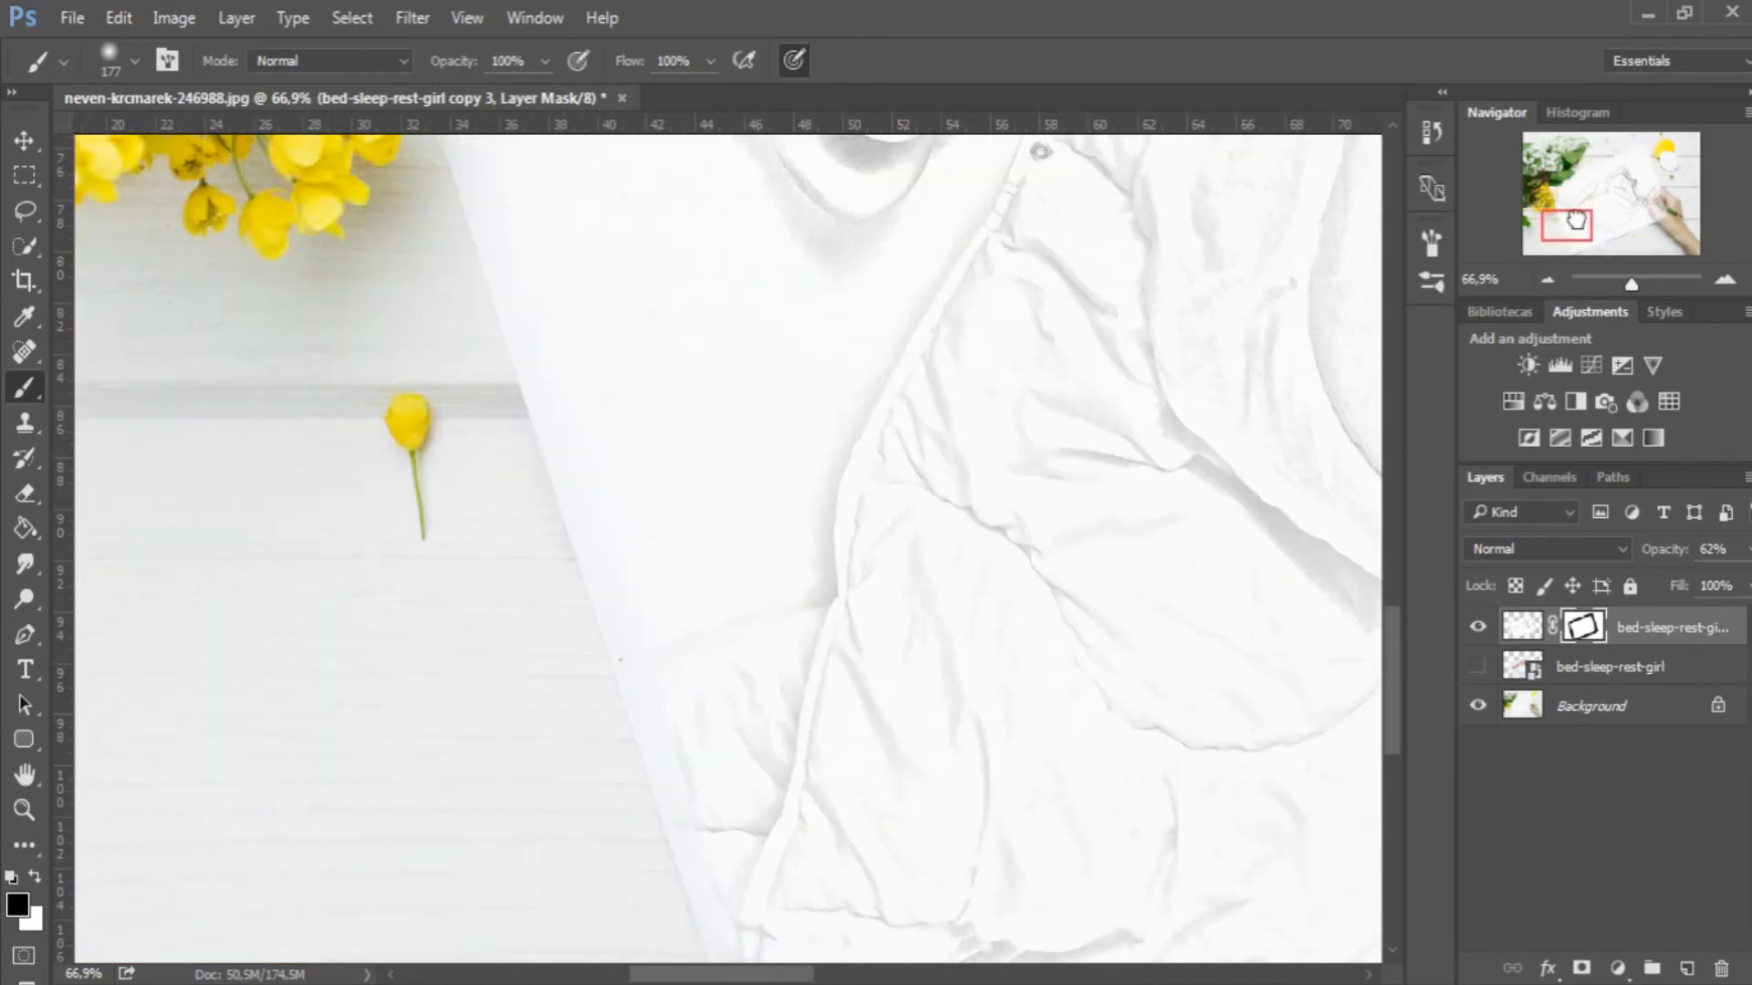
- Restore the sketch layer's opacity to 100% and make its image active instead of the mask
key(ctrl+minus)
key(ctrl+minus)
key(ctrl+minus)
key(ctrl+minus)
click(1746, 549)
click(1746, 584)
click(1544, 625)
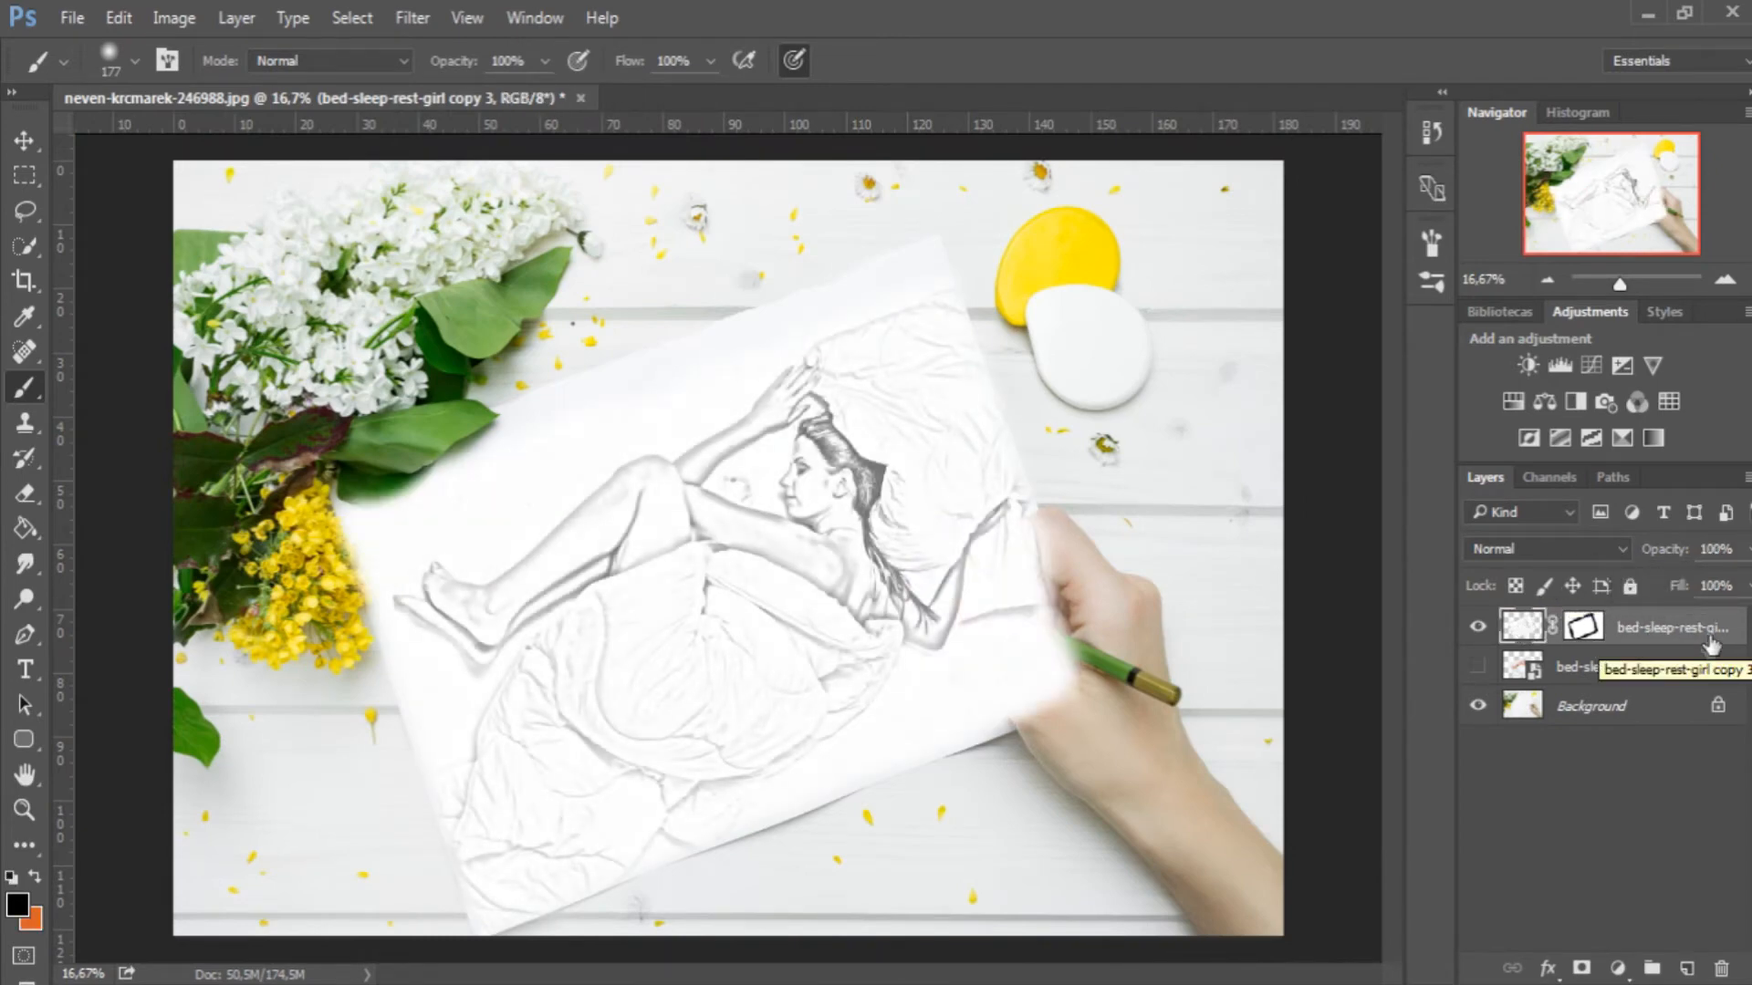
- Duplicate the Background layer, place the copy above the sketch layer and set its blend mode to Darken
click(1629, 714)
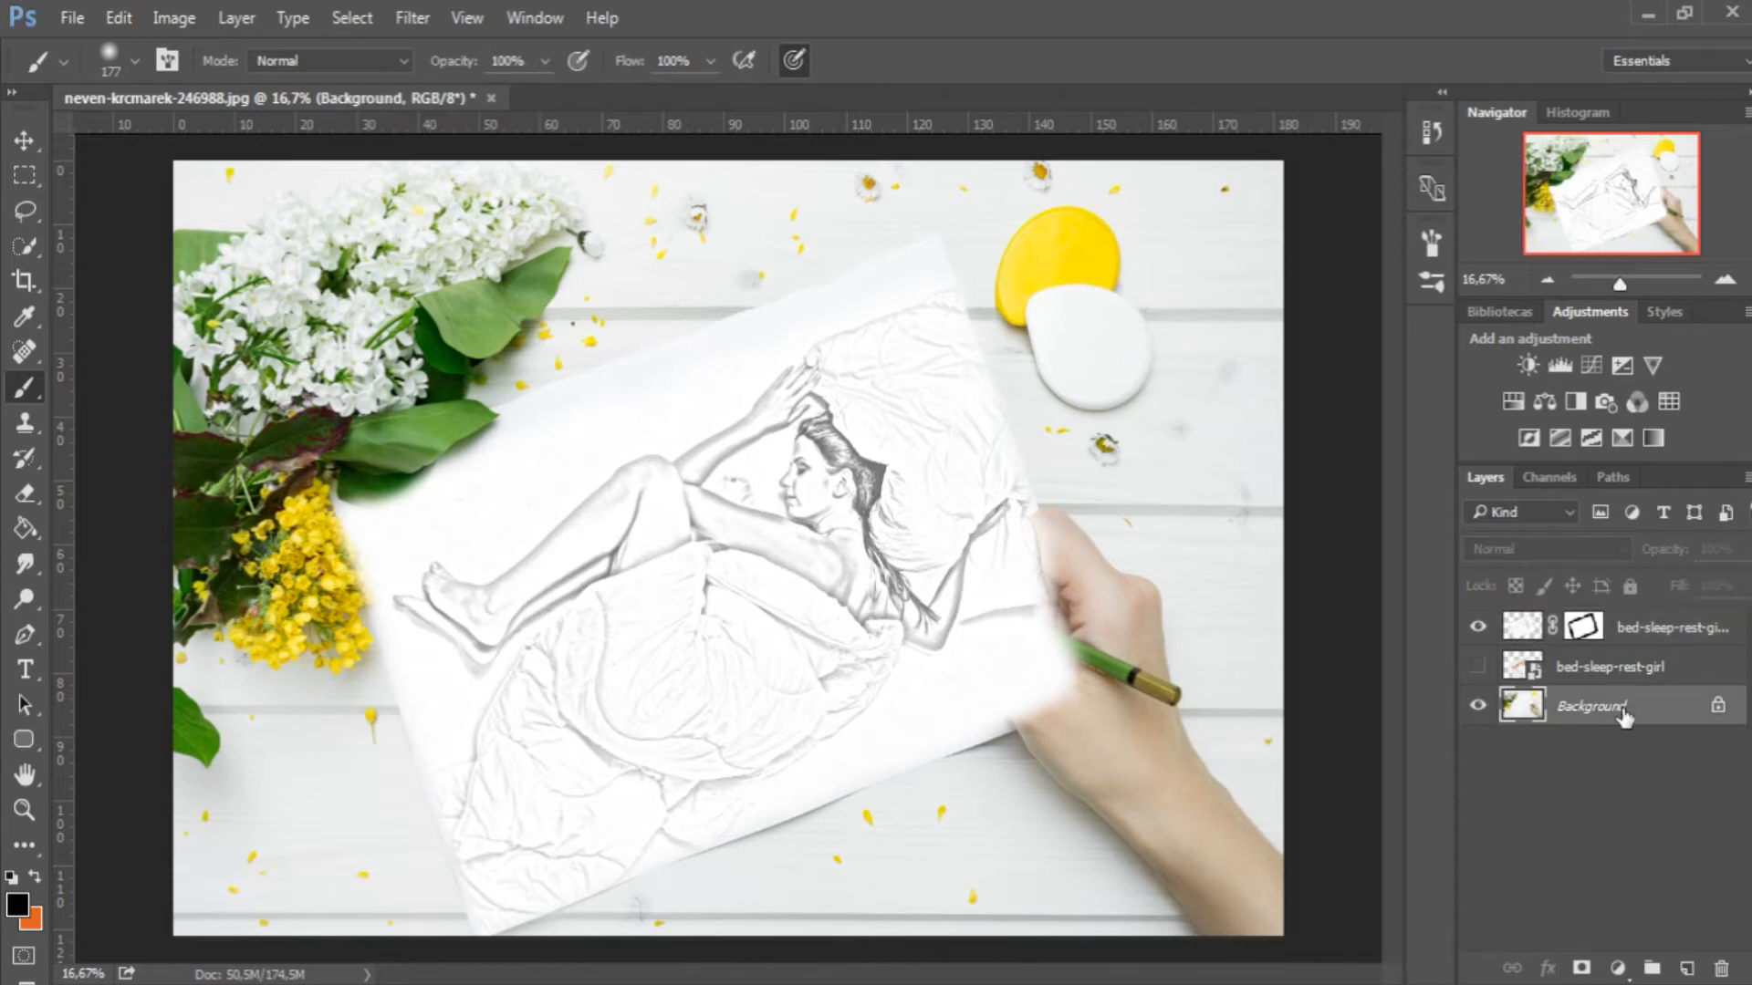
key(ctrl+j)
drag(1647, 716, 1668, 629)
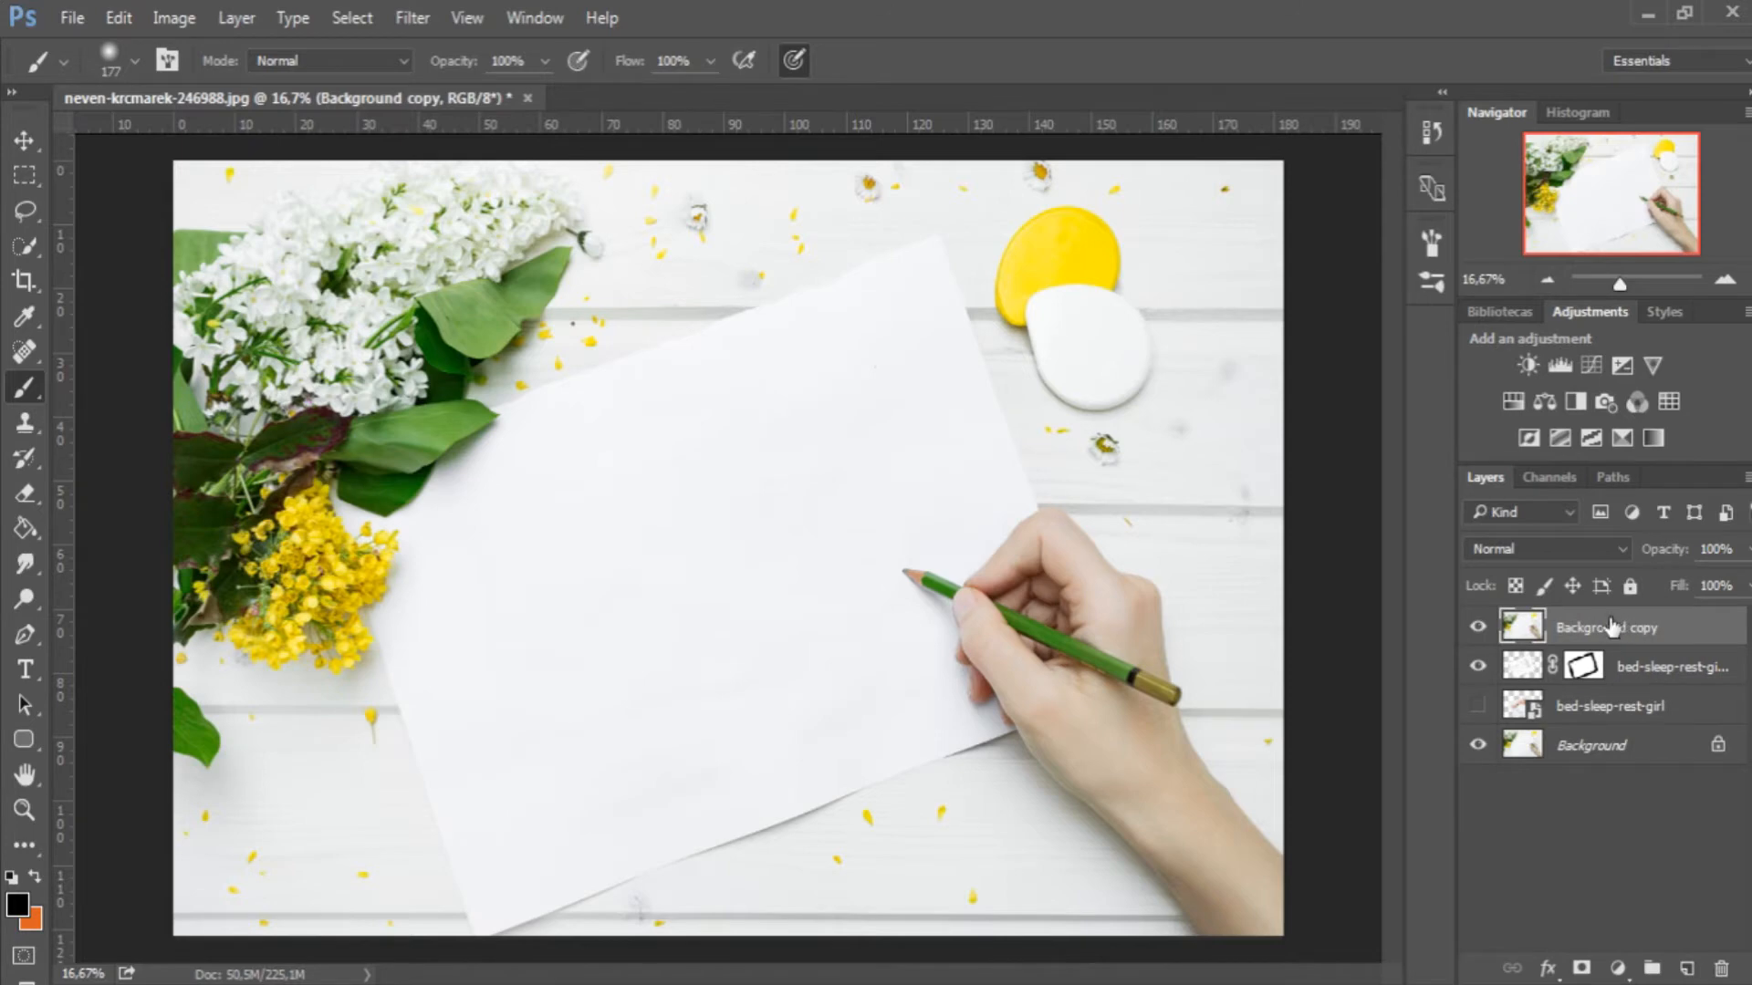
click(1571, 551)
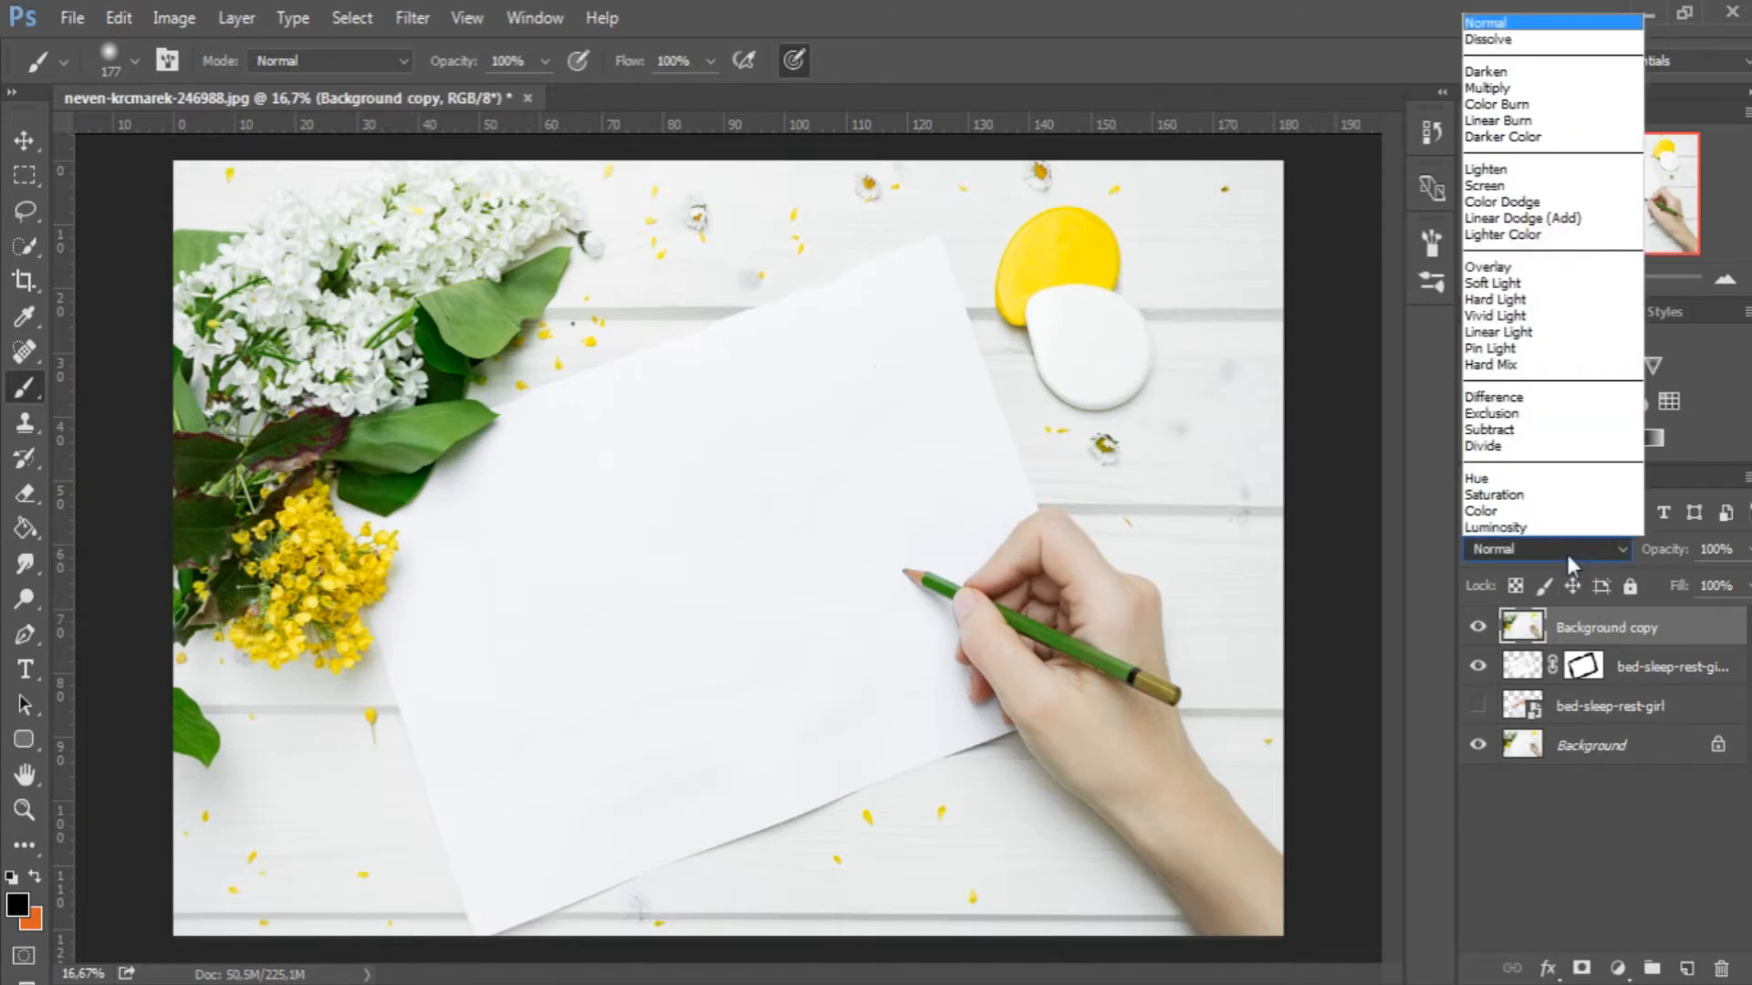
click(1528, 72)
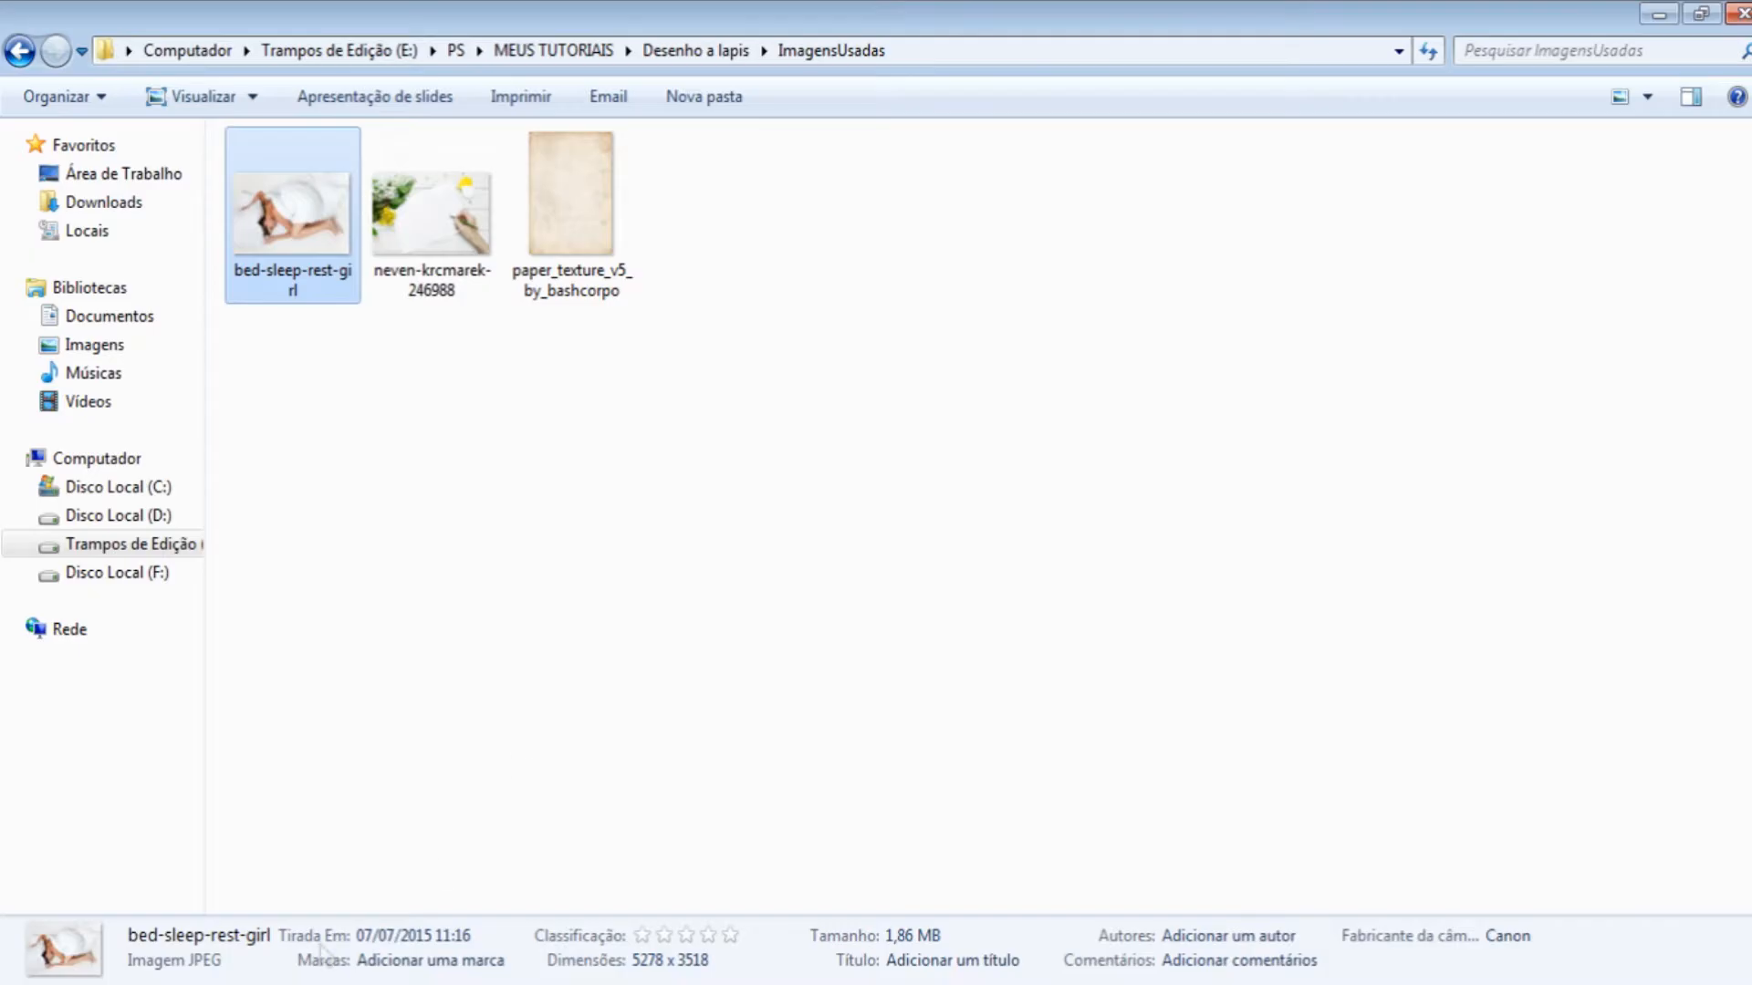
- Place the paper_texture_v5_by_bashcorpo image on top, rotated and scaled to lie over the paper sheet
click(561, 237)
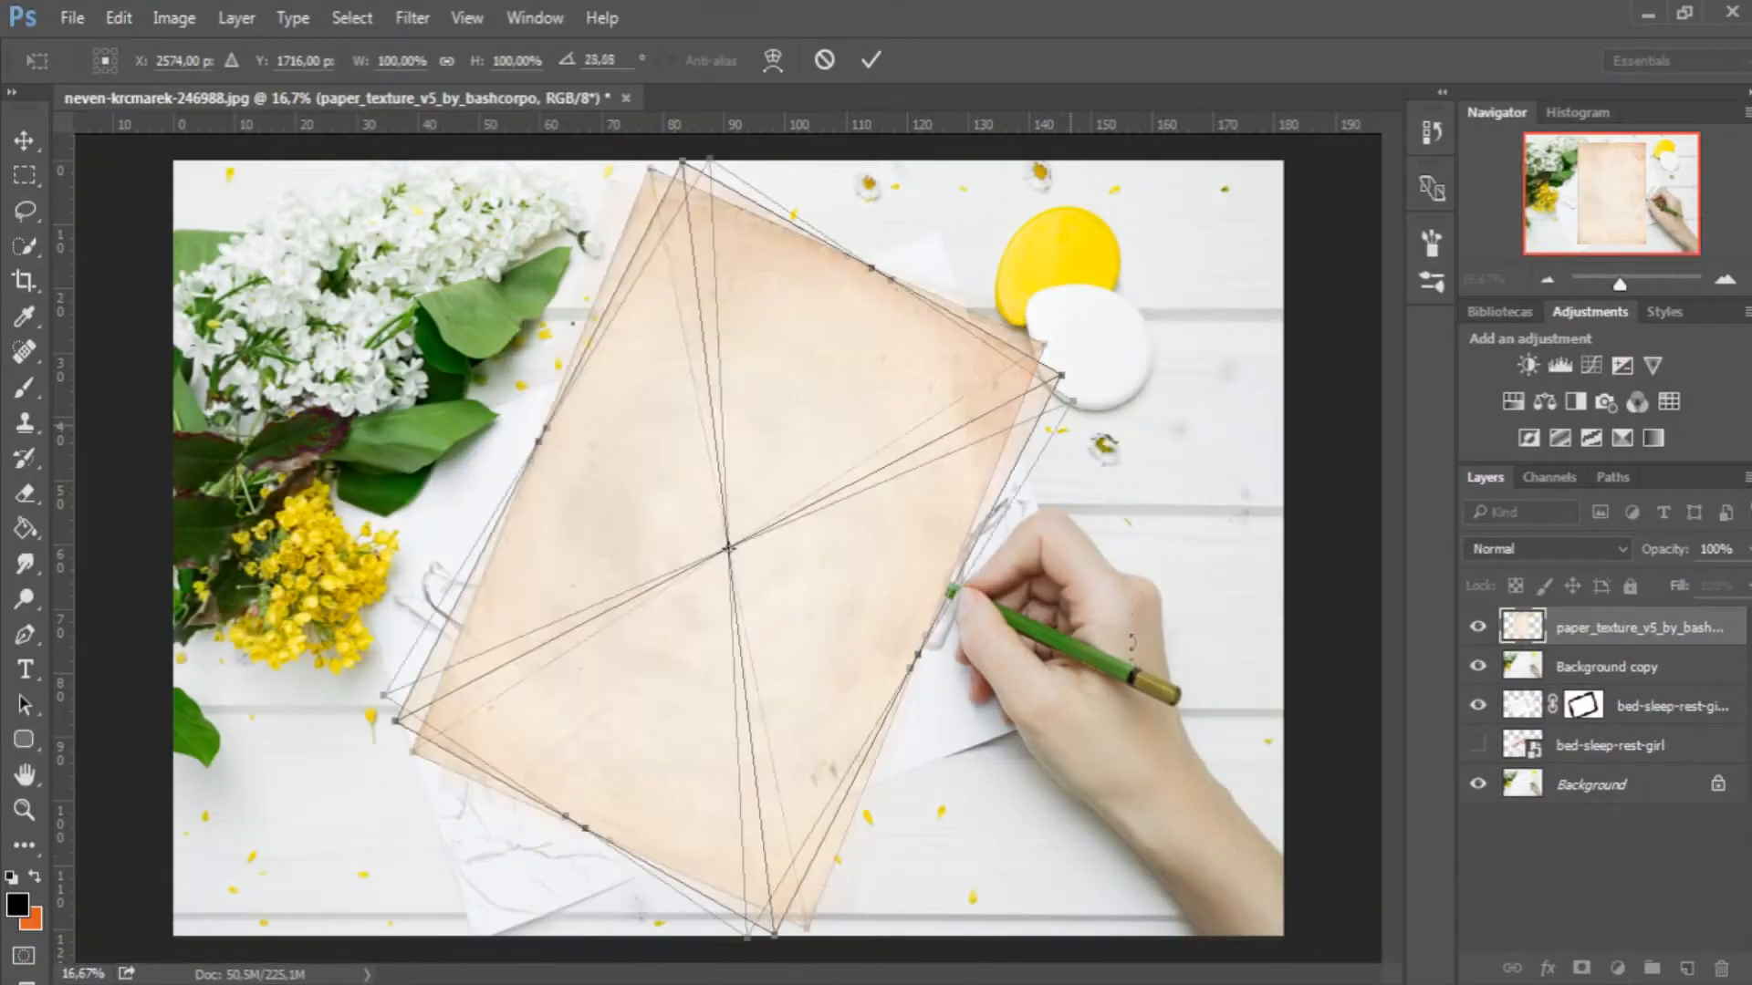
drag(1031, 849, 992, 889)
drag(1084, 648, 1134, 663)
drag(1022, 570, 962, 606)
drag(1075, 684, 1117, 708)
drag(1025, 601, 1021, 595)
key(Return)
- Lower the paper texture's opacity to 61% and adjust its size and rotation to cover the whole sheet
click(1744, 549)
drag(1738, 585, 1694, 585)
click(35, 144)
key(ctrl+t)
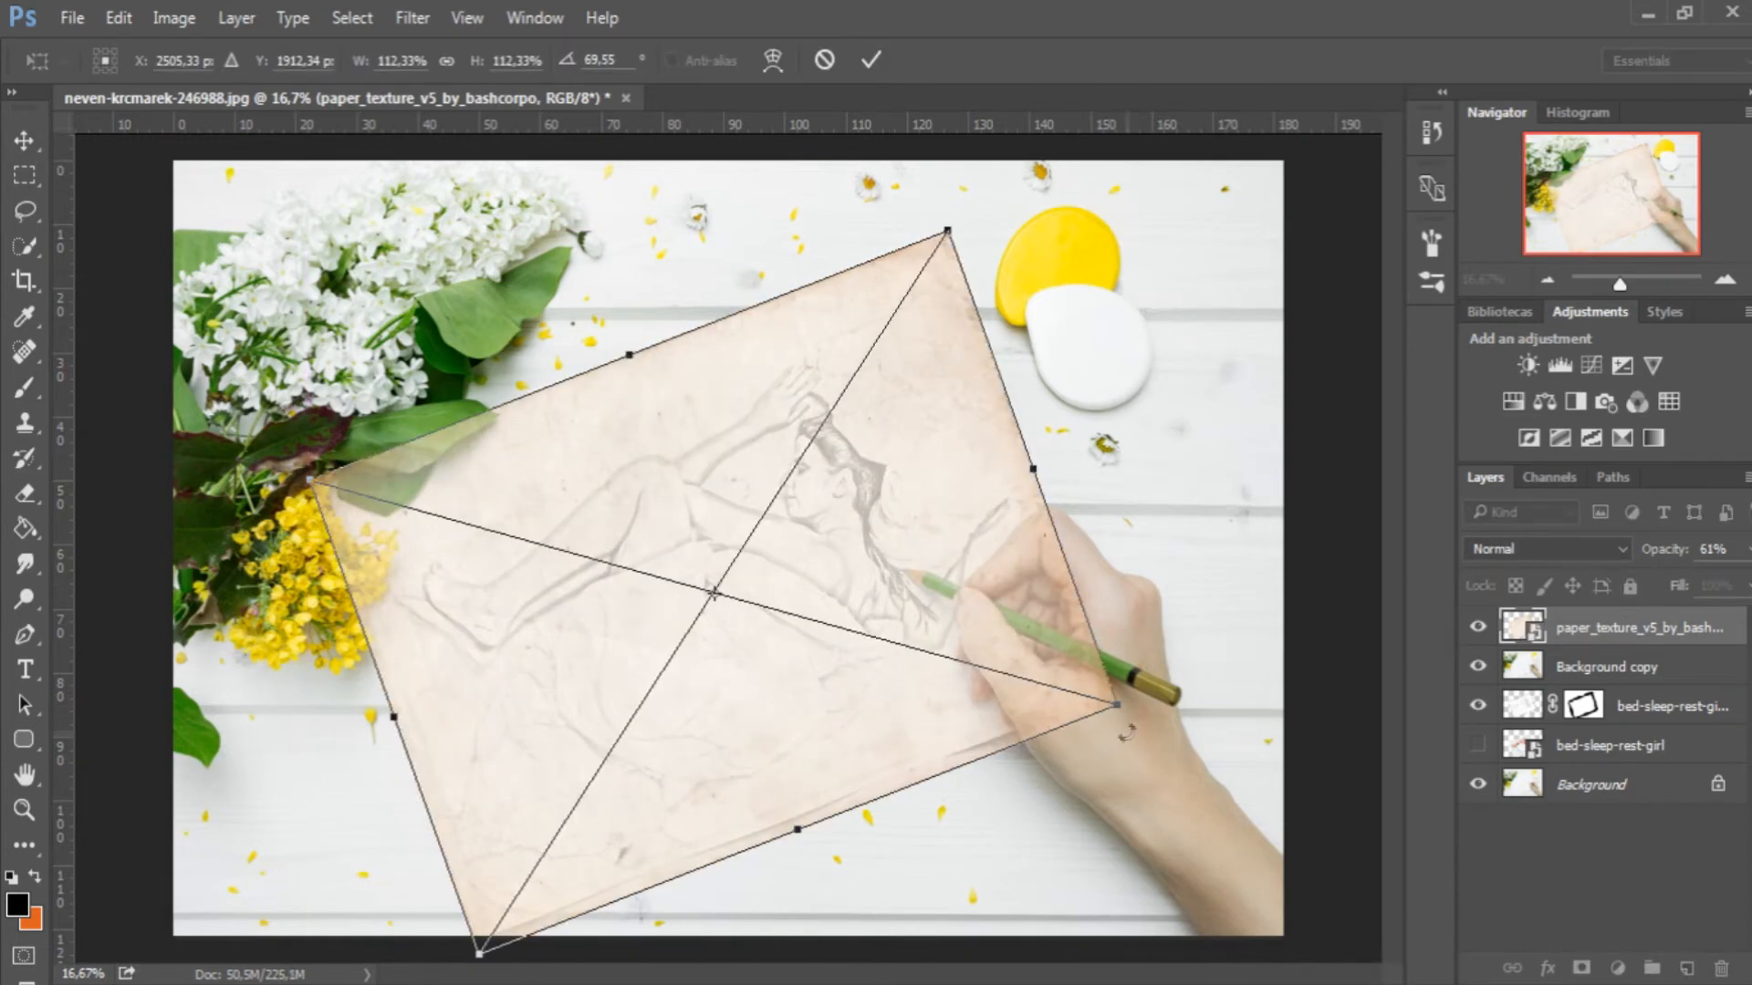
drag(1123, 711, 1159, 722)
drag(1060, 645, 1049, 628)
click(871, 61)
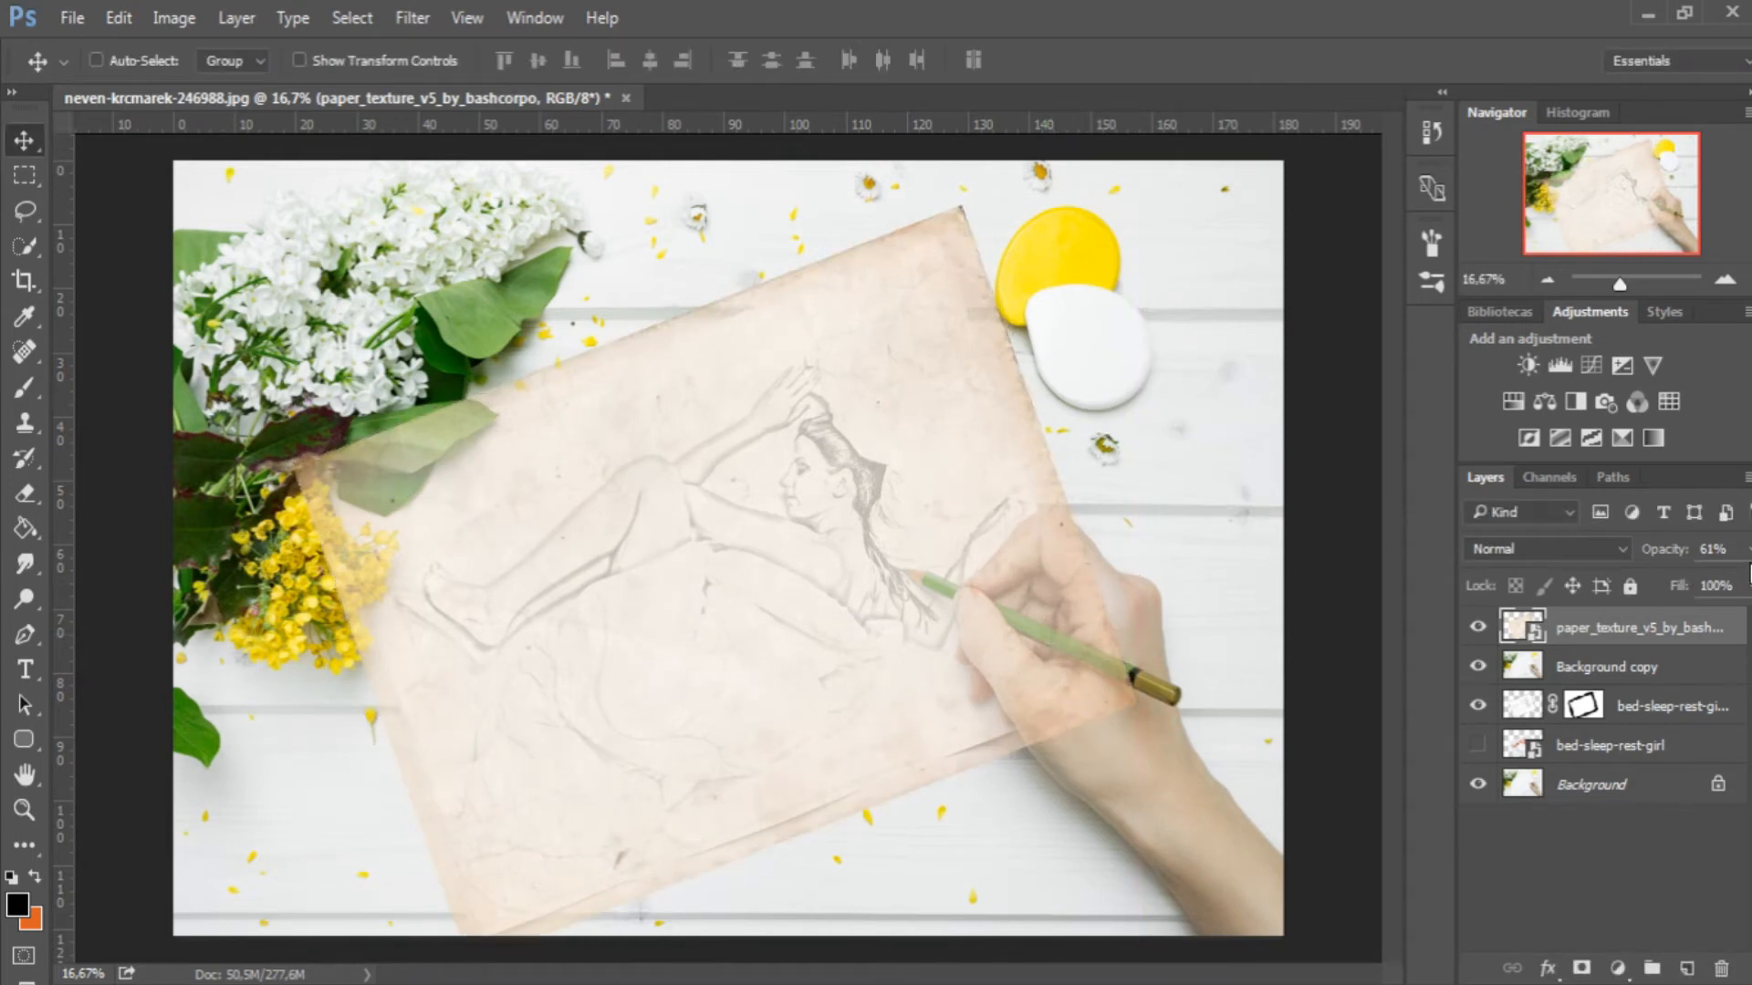
- Set the paper texture layer to 20% opacity and Linear Burn blend mode
click(1746, 549)
drag(1673, 578, 1651, 579)
click(1551, 552)
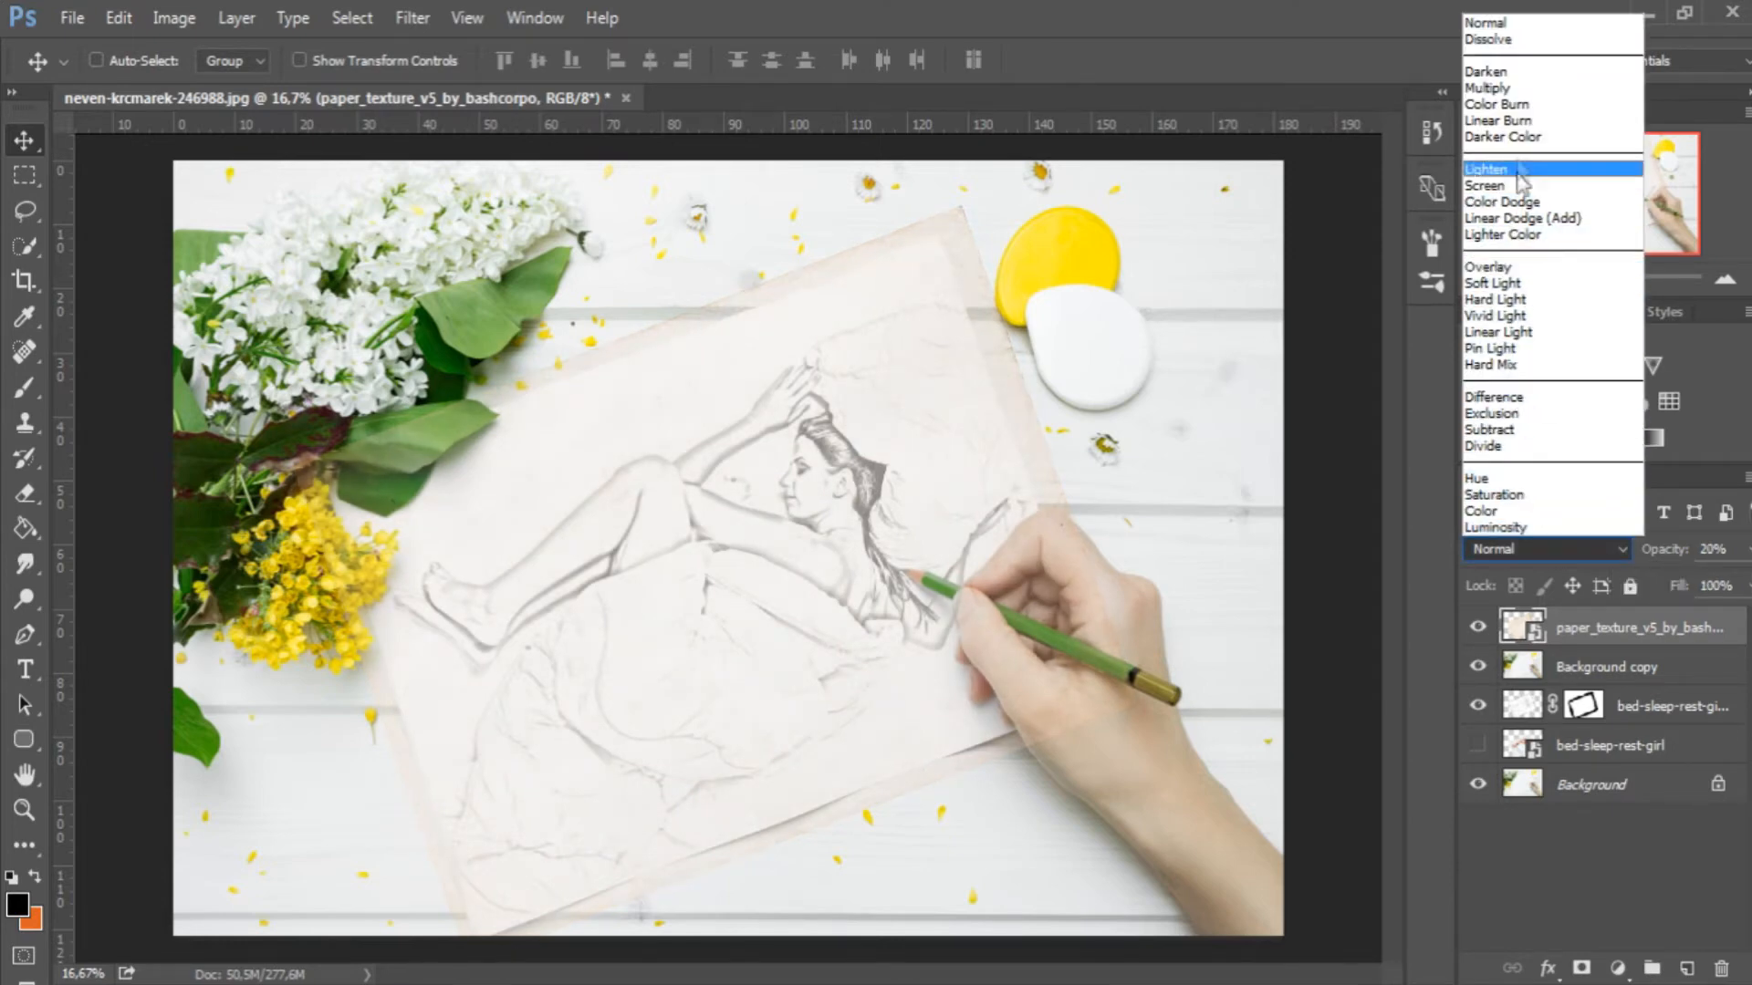
click(1514, 122)
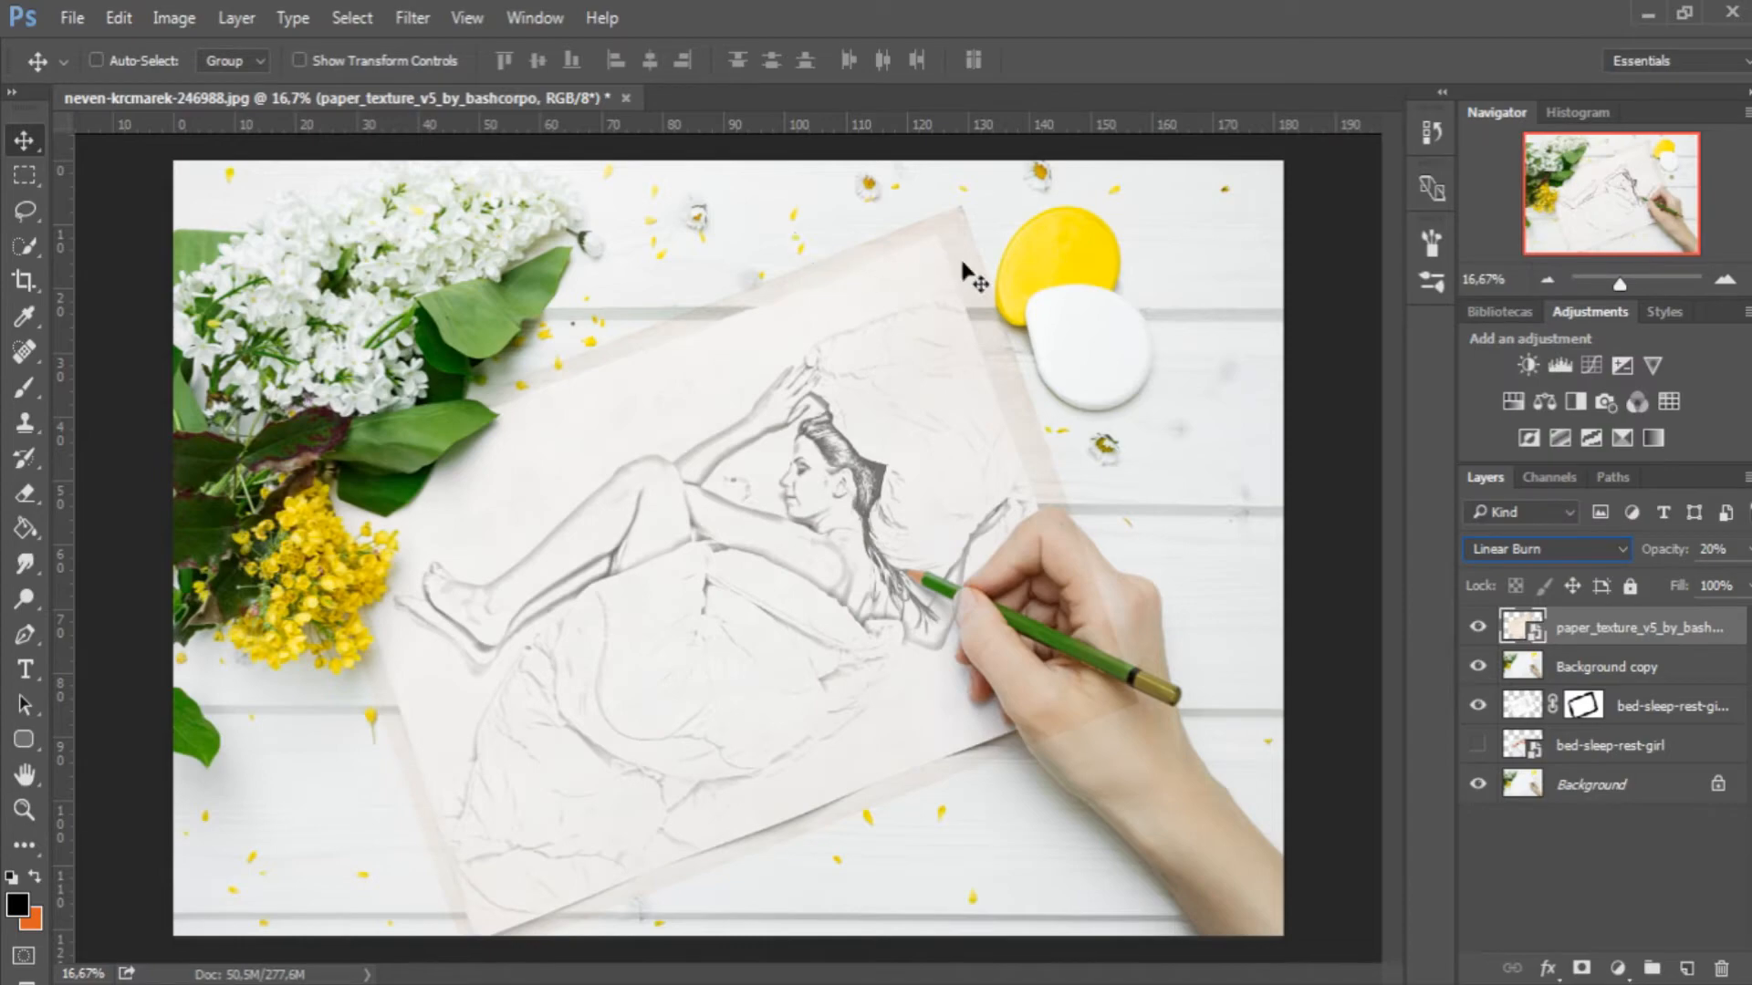
- Add a layer mask to the paper texture and paint out in black the texture overhanging the sheet's upper edge
key(z)
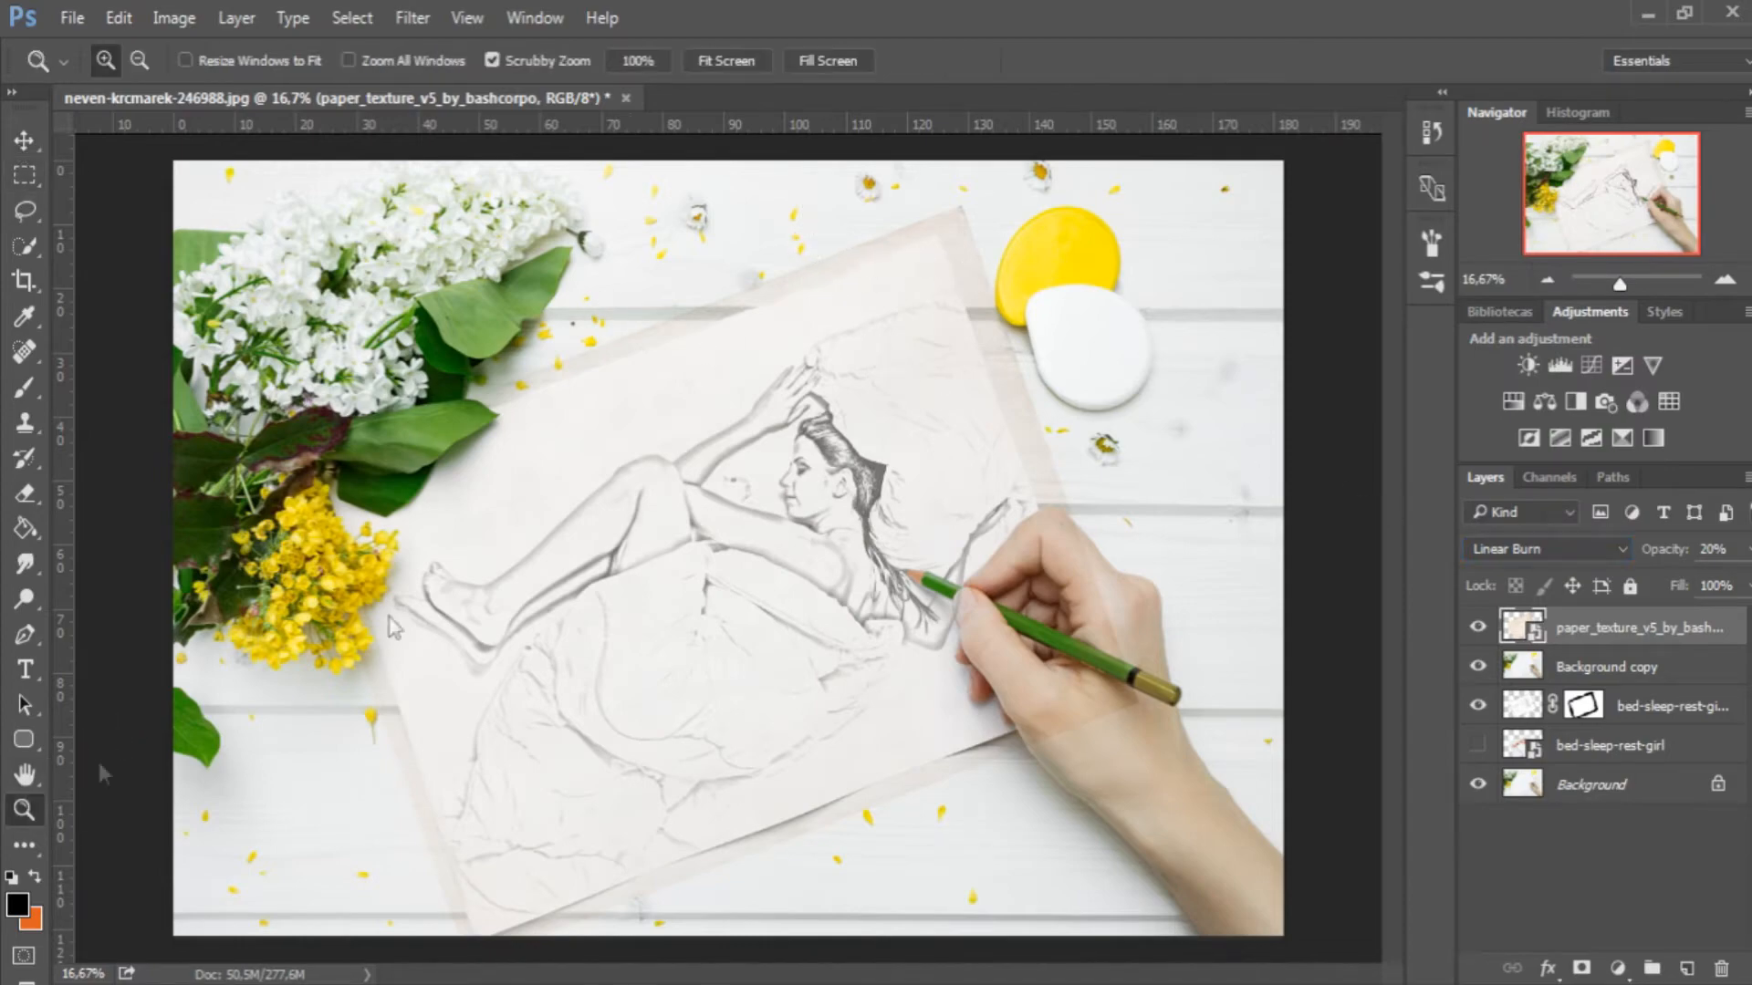
drag(508, 373, 1133, 543)
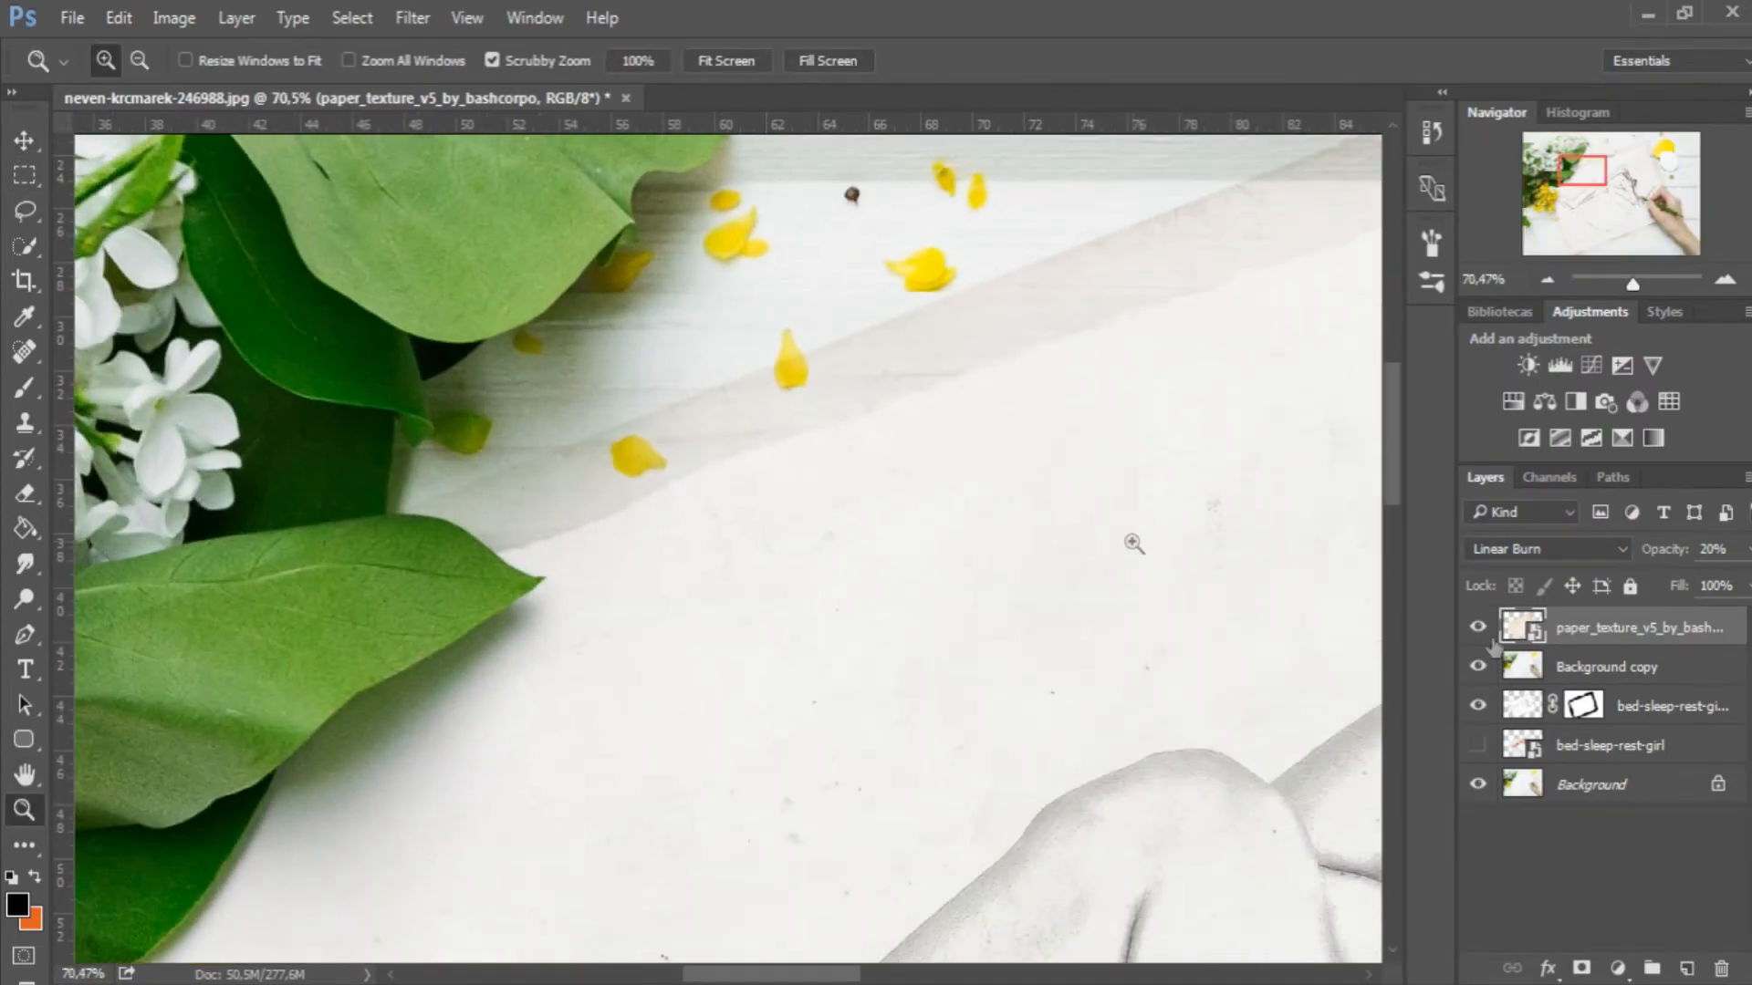
click(1581, 968)
drag(1391, 456, 1391, 429)
key(b)
right_click(447, 499)
click(949, 14)
drag(456, 629, 1154, 356)
mouse_move(1154, 356)
mouse_down()
mouse_move(536, 463)
mouse_move(1031, 297)
mouse_move(235, 675)
mouse_up()
mouse_move(192, 611)
mouse_down()
mouse_move(1077, 365)
mouse_move(1177, 703)
mouse_up()
mouse_move(1181, 730)
mouse_down()
mouse_move(748, 155)
mouse_move(906, 699)
mouse_move(978, 810)
mouse_up()
- Mask out the paper texture beyond the sheet's right edge and around the hand
drag(1391, 436, 1391, 513)
drag(994, 438, 1164, 816)
drag(1086, 974, 1099, 975)
drag(1392, 493, 1392, 575)
drag(1055, 274, 1190, 721)
drag(1393, 562, 1394, 596)
drag(1277, 757, 875, 921)
- Mask out the paper texture overhanging the sheet's lower edge
drag(1393, 596, 1393, 661)
drag(858, 538, 228, 784)
drag(1655, 222, 1630, 234)
drag(912, 456, 201, 748)
click(1597, 239)
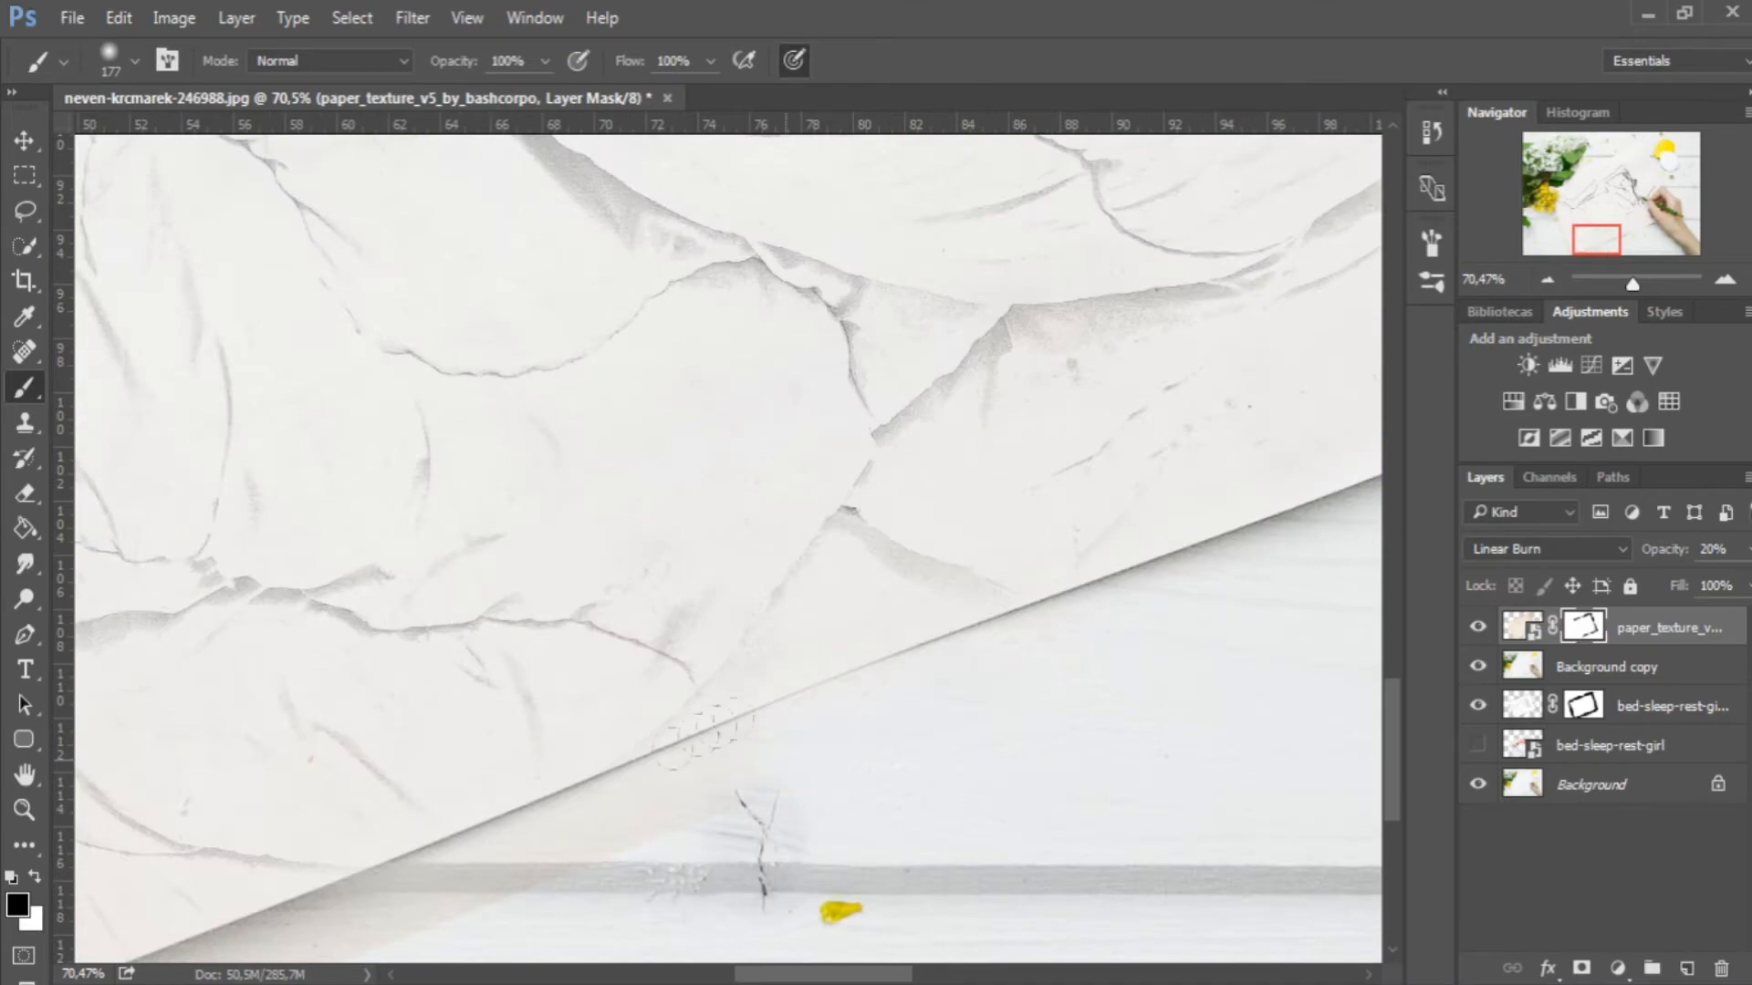
drag(1393, 695, 1392, 746)
drag(824, 975, 748, 974)
mouse_move(1572, 244)
mouse_down()
mouse_move(1560, 171)
mouse_move(1652, 193)
mouse_up()
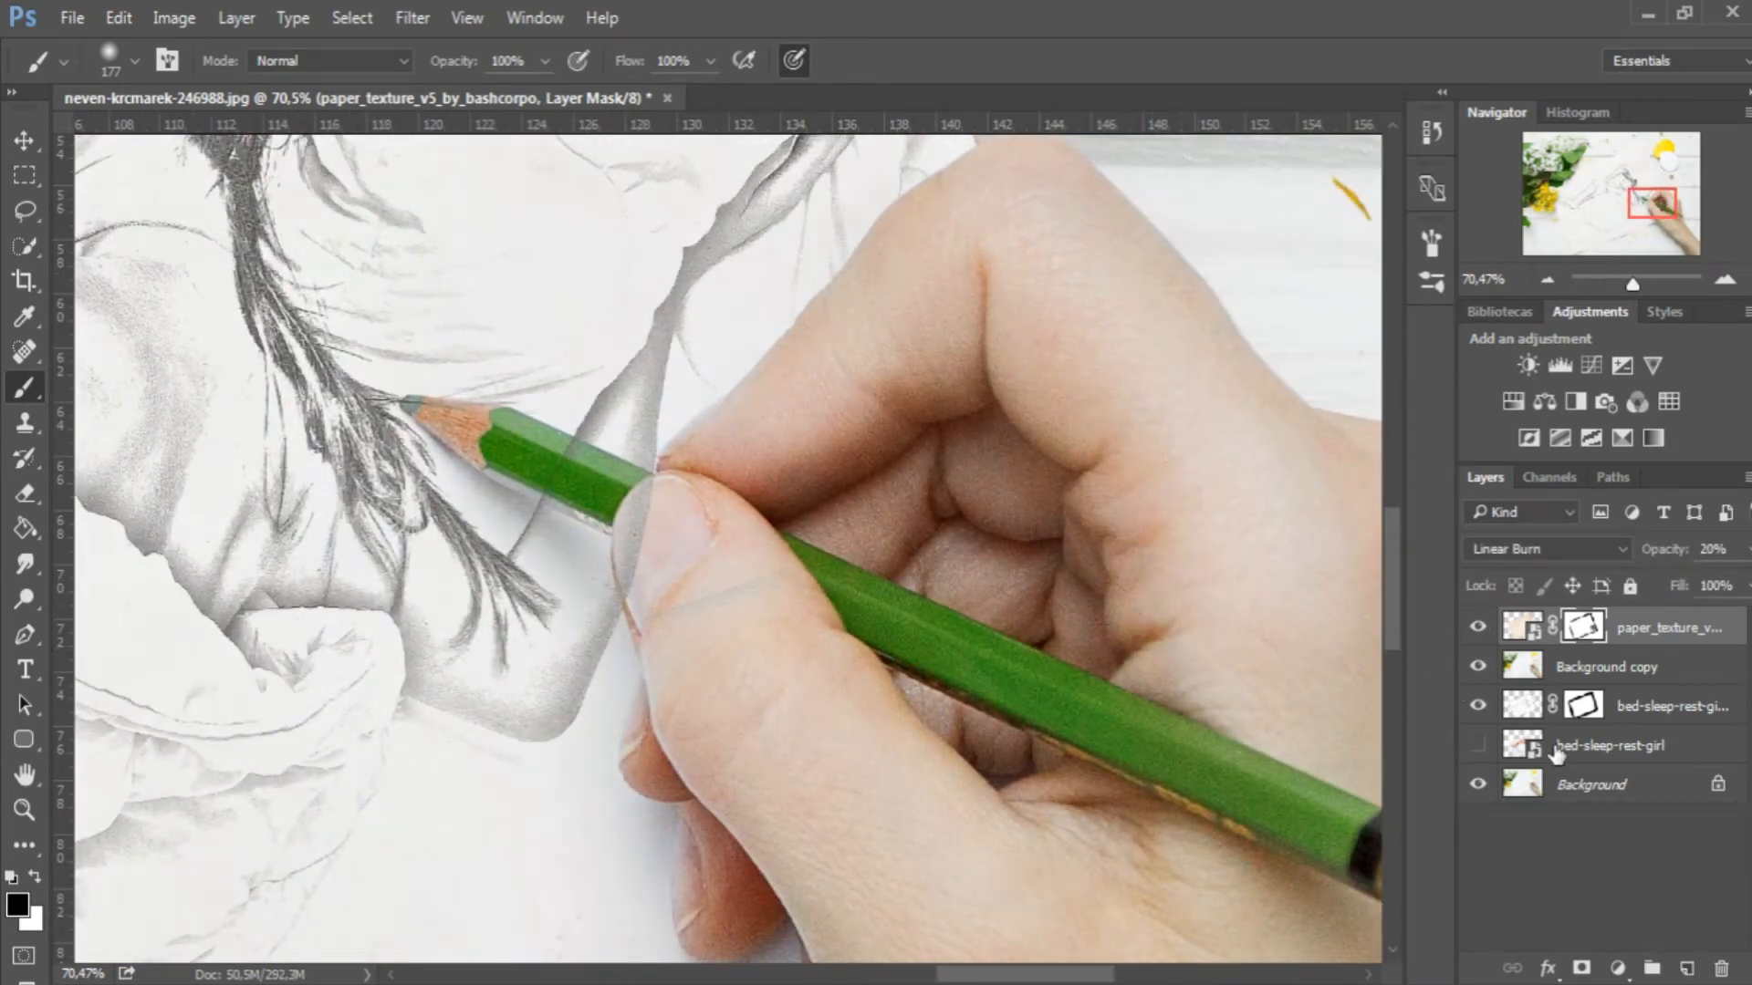
- Toggle the visibility of the Background copy and the sketch layer to check which one overlaps the hand
click(1612, 668)
click(1478, 667)
click(1478, 667)
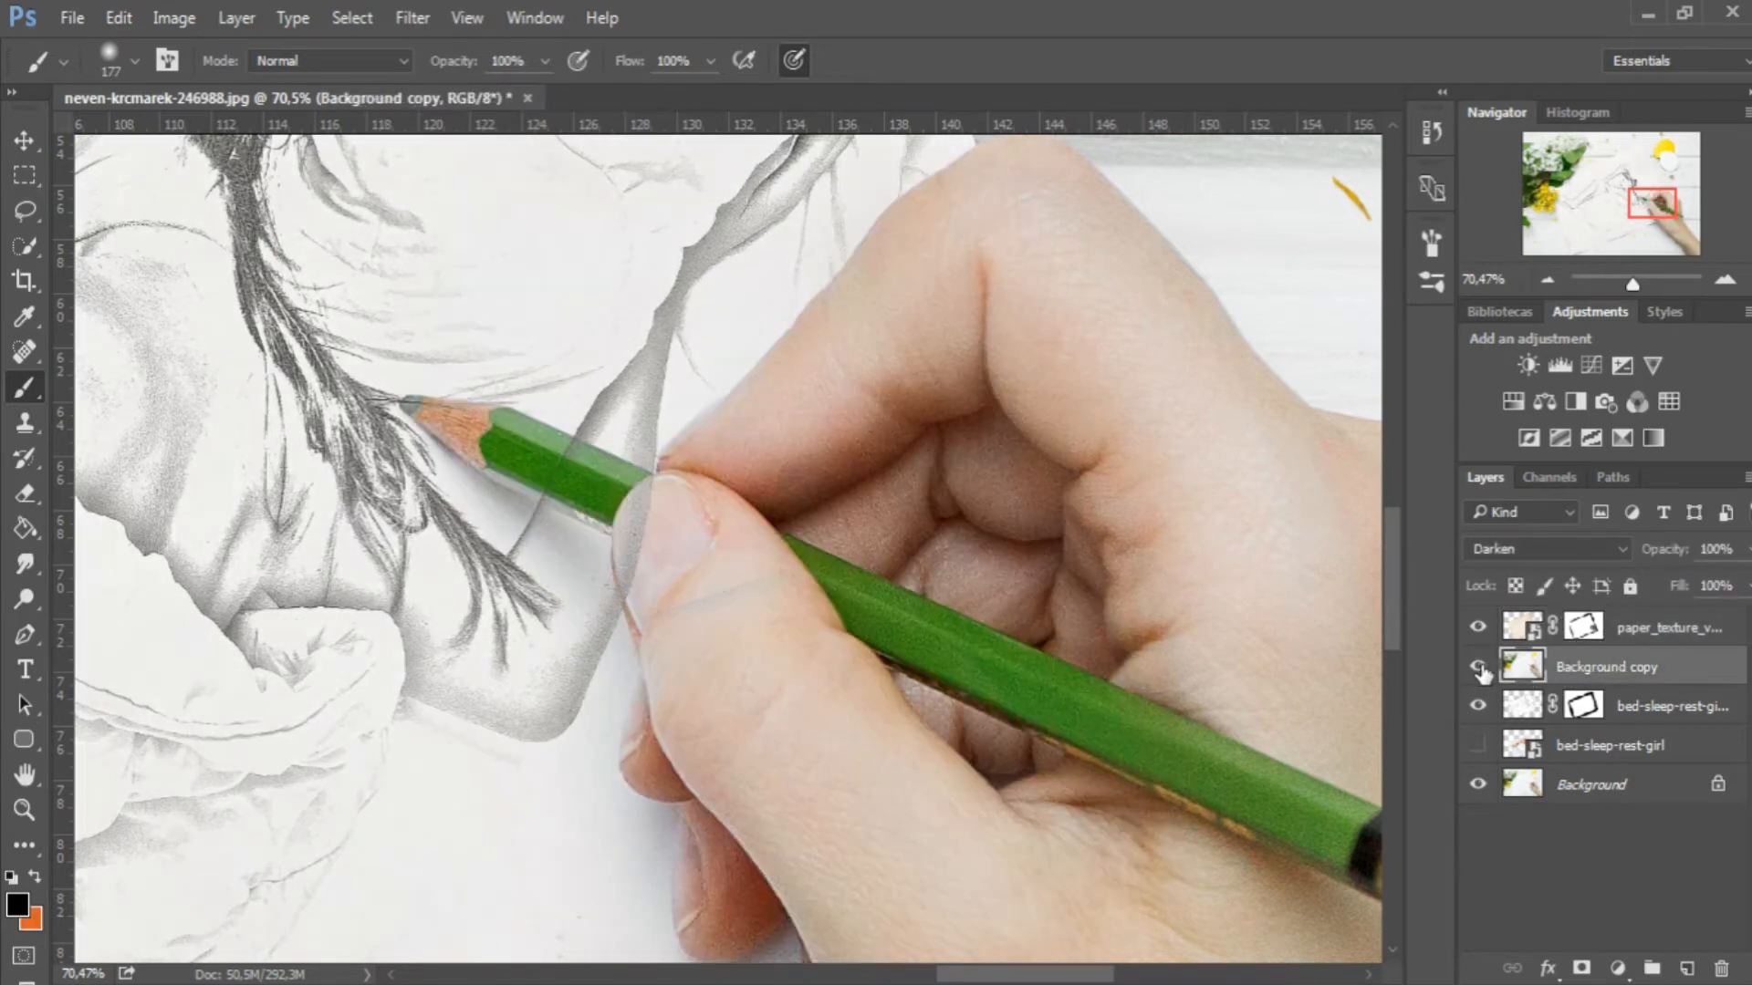
click(1633, 709)
click(1478, 707)
click(1478, 707)
- Activate the sketch layer's mask and reduce the brush to 133 pixels for masking the sketch over the thumb
click(1581, 707)
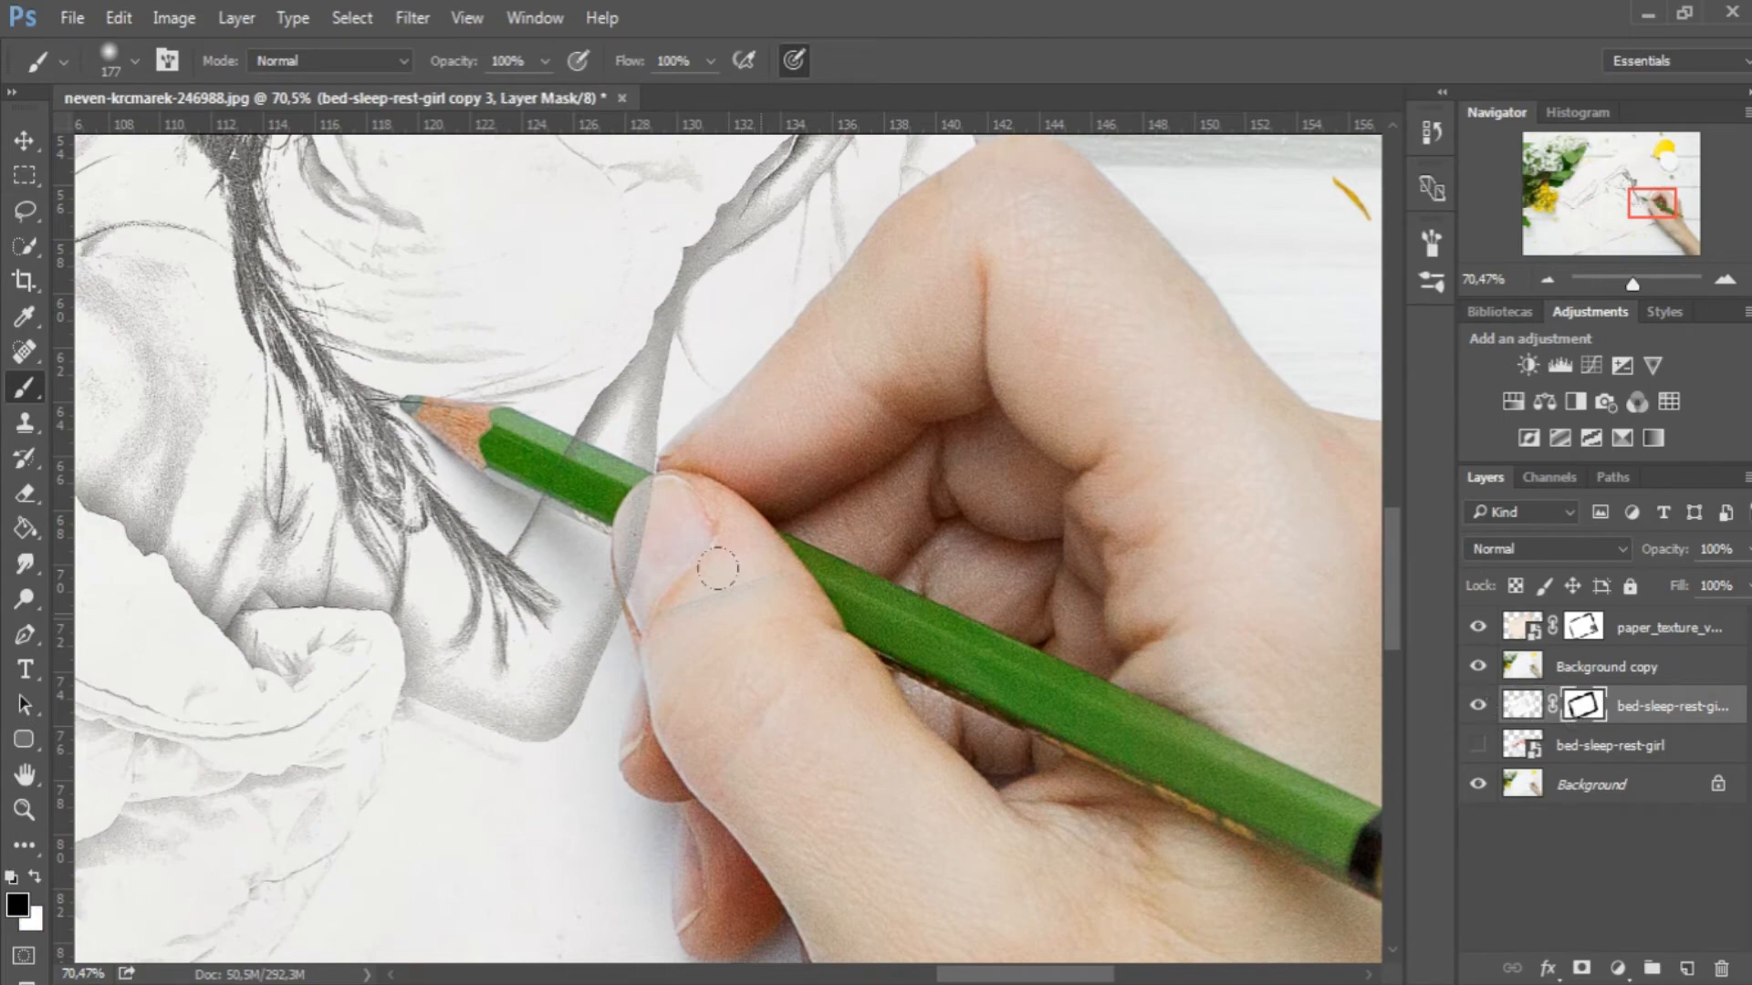
right_click(742, 550)
drag(977, 474, 962, 474)
key(Return)
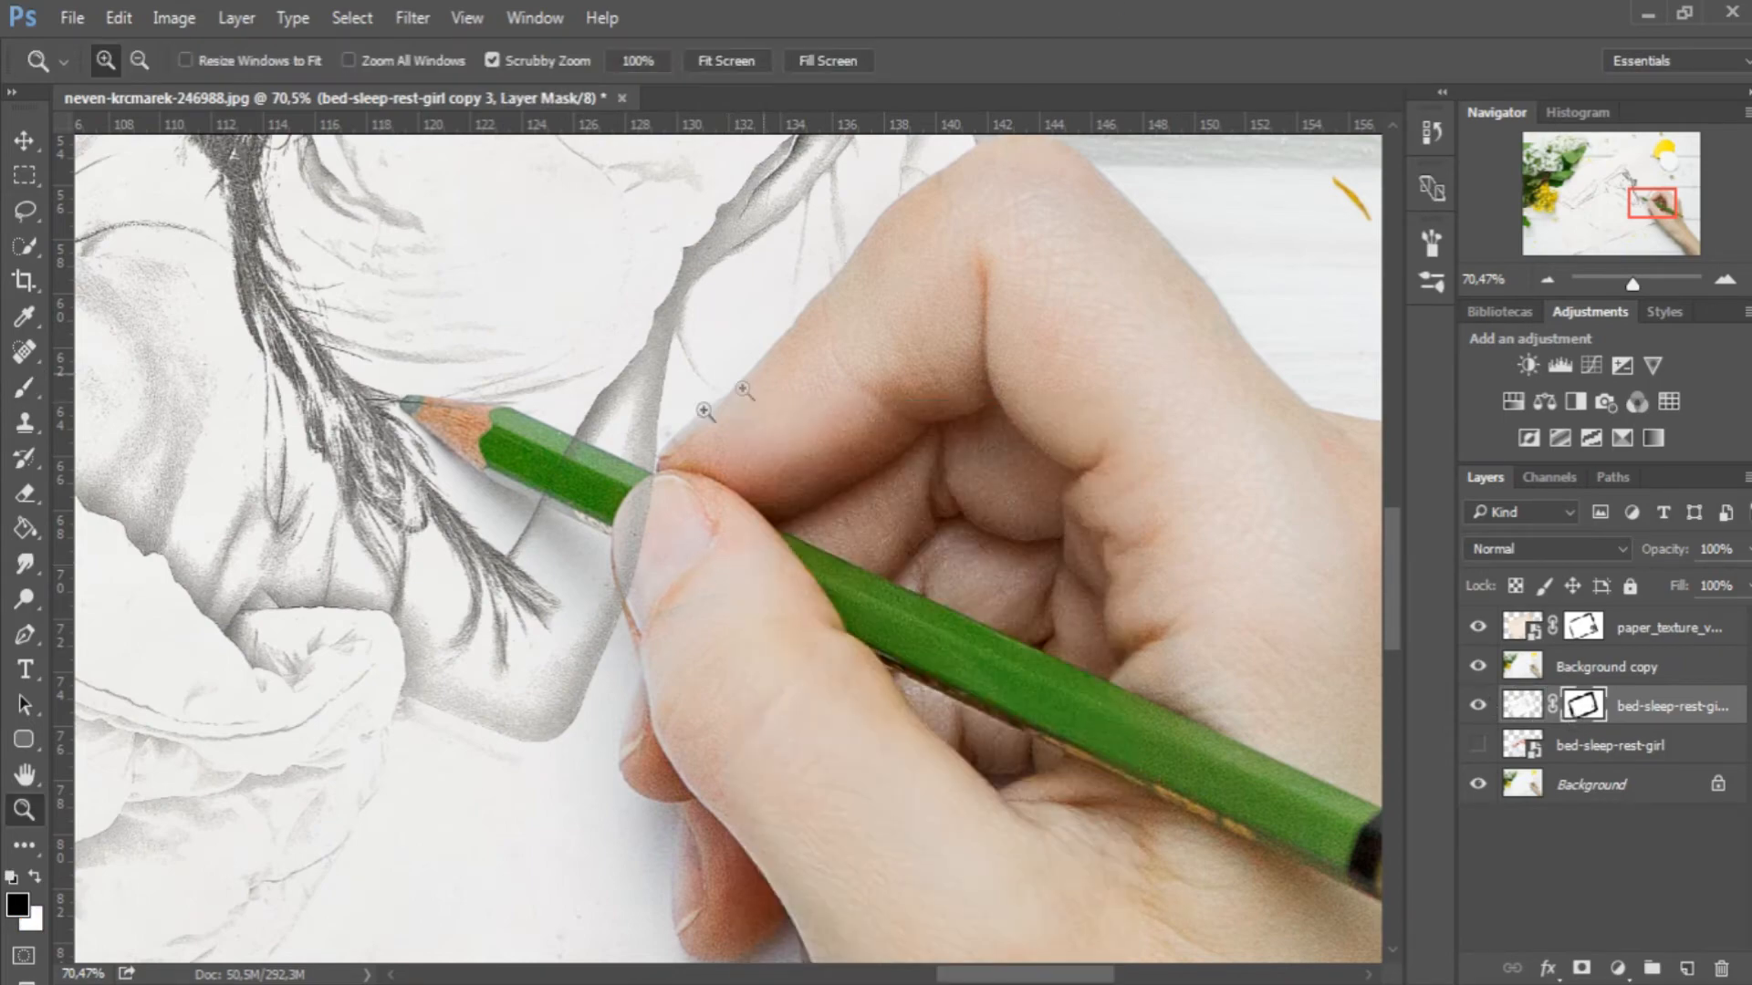
scroll(535, 567, up, 4)
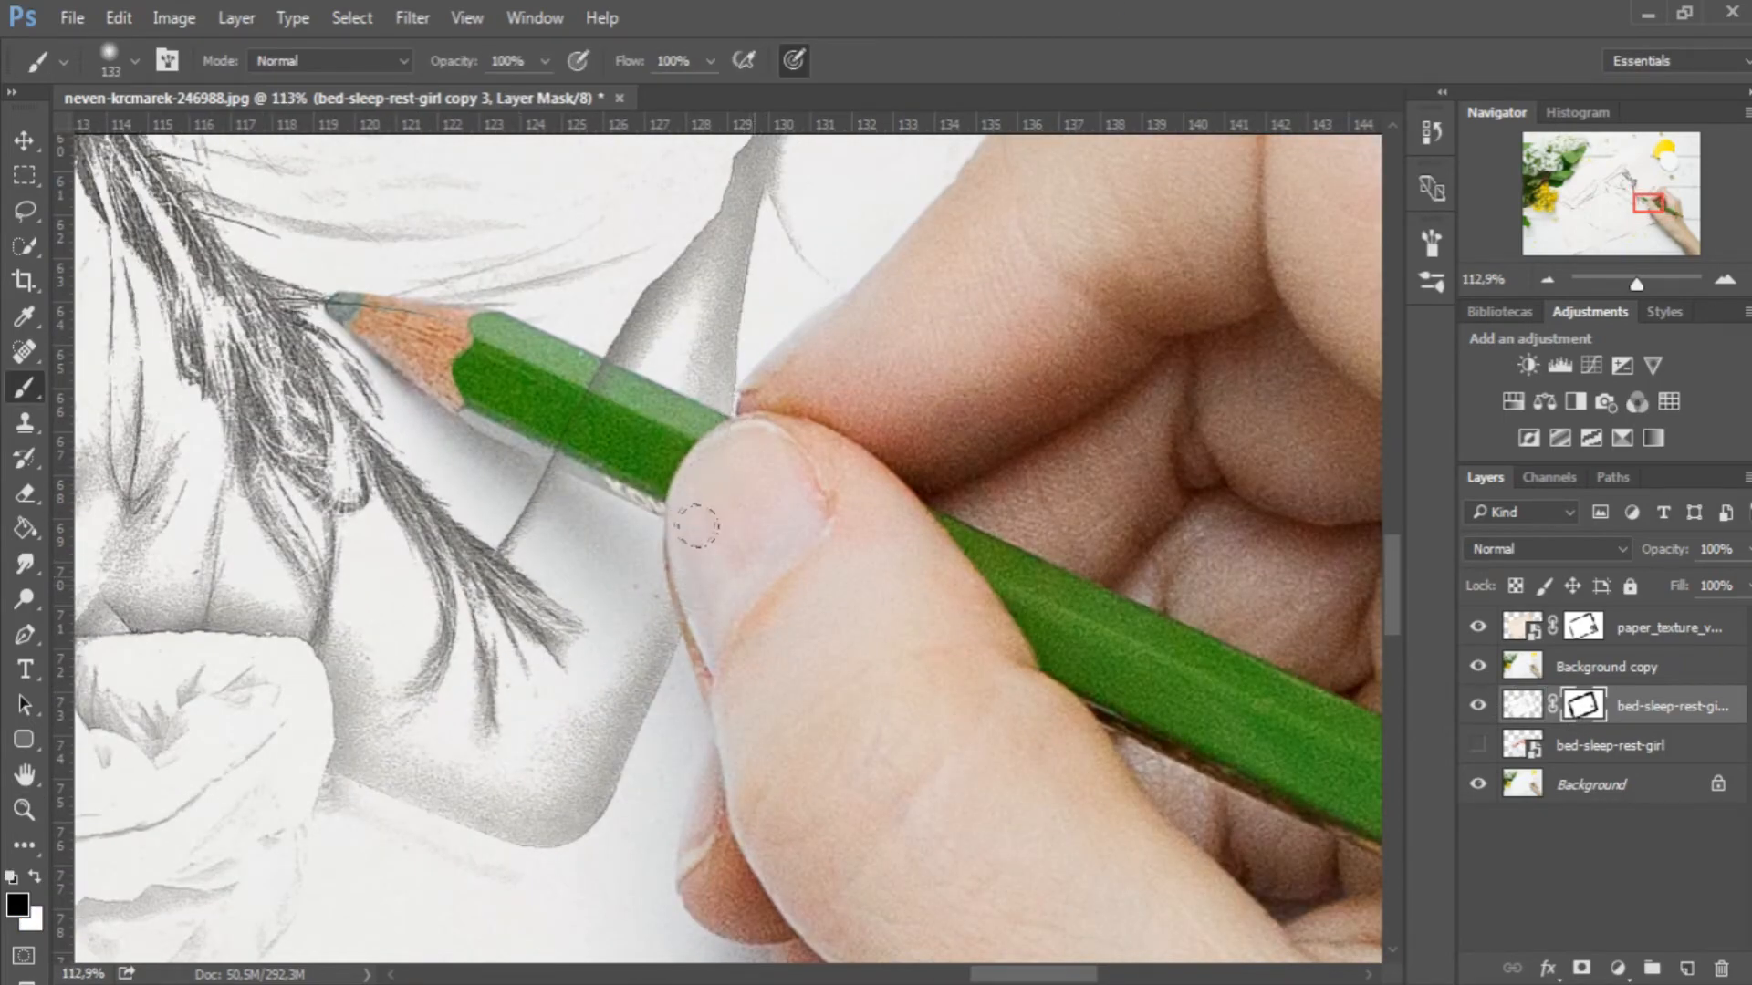
- Reduce the brush to 83 pixels and clean up the sketch mask around the thumb
right_click(814, 504)
key(Return)
drag(1392, 584, 1393, 628)
right_click(855, 527)
drag(1074, 473, 1052, 474)
key(Return)
drag(1662, 244, 1654, 203)
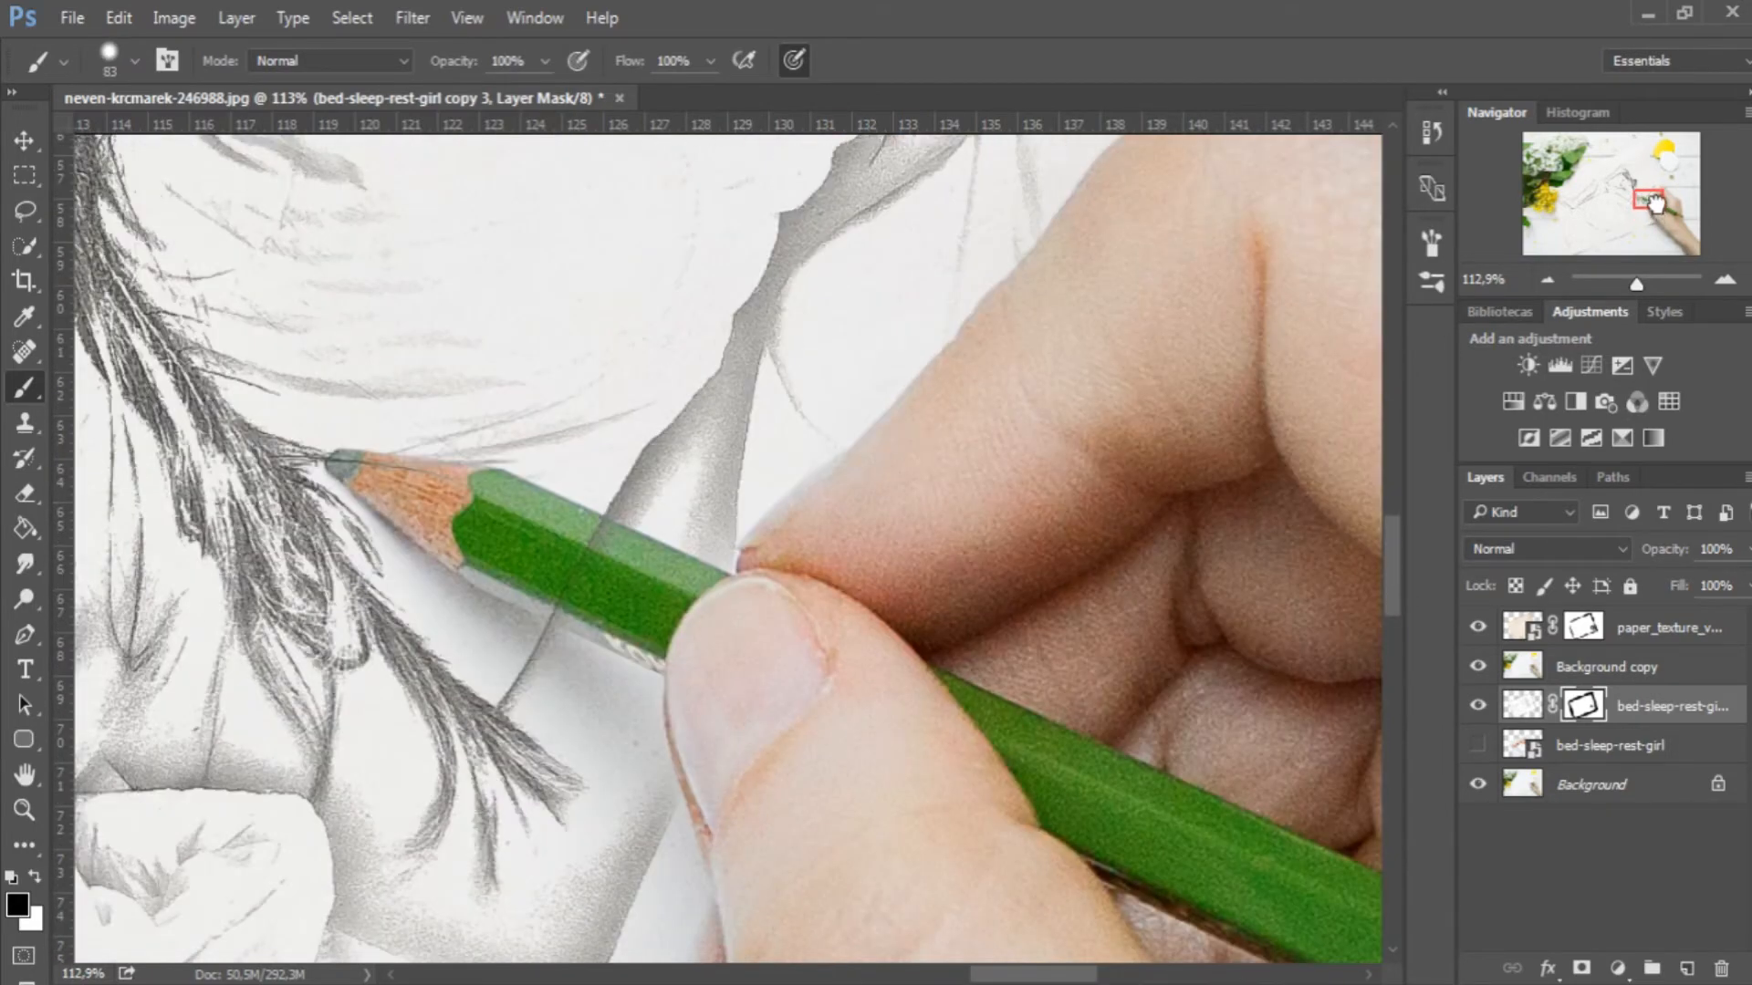
key(ctrl+minus)
key(ctrl+minus)
key(ctrl+minus)
key(ctrl+minus)
key(ctrl+minus)
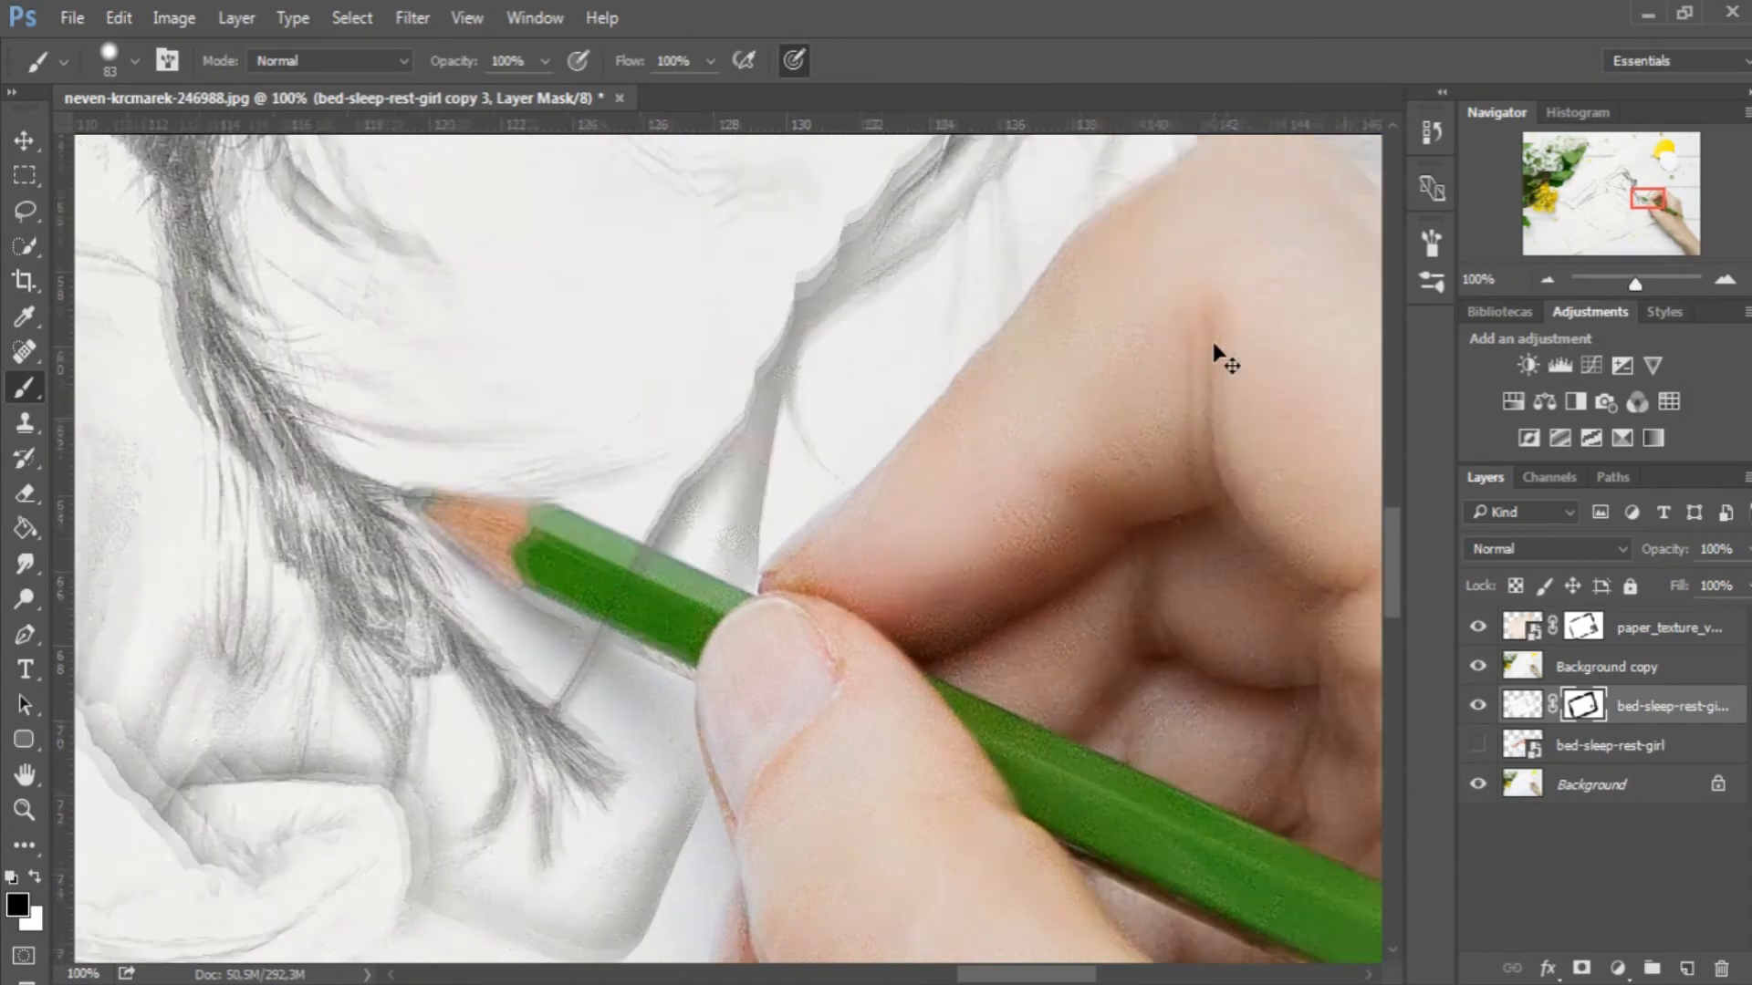
- Show the original bed-sleep-rest-girl photo layer, move it to the top of the stack and hide it behind a black mask
key(ctrl+minus)
key(ctrl+minus)
key(ctrl+plus)
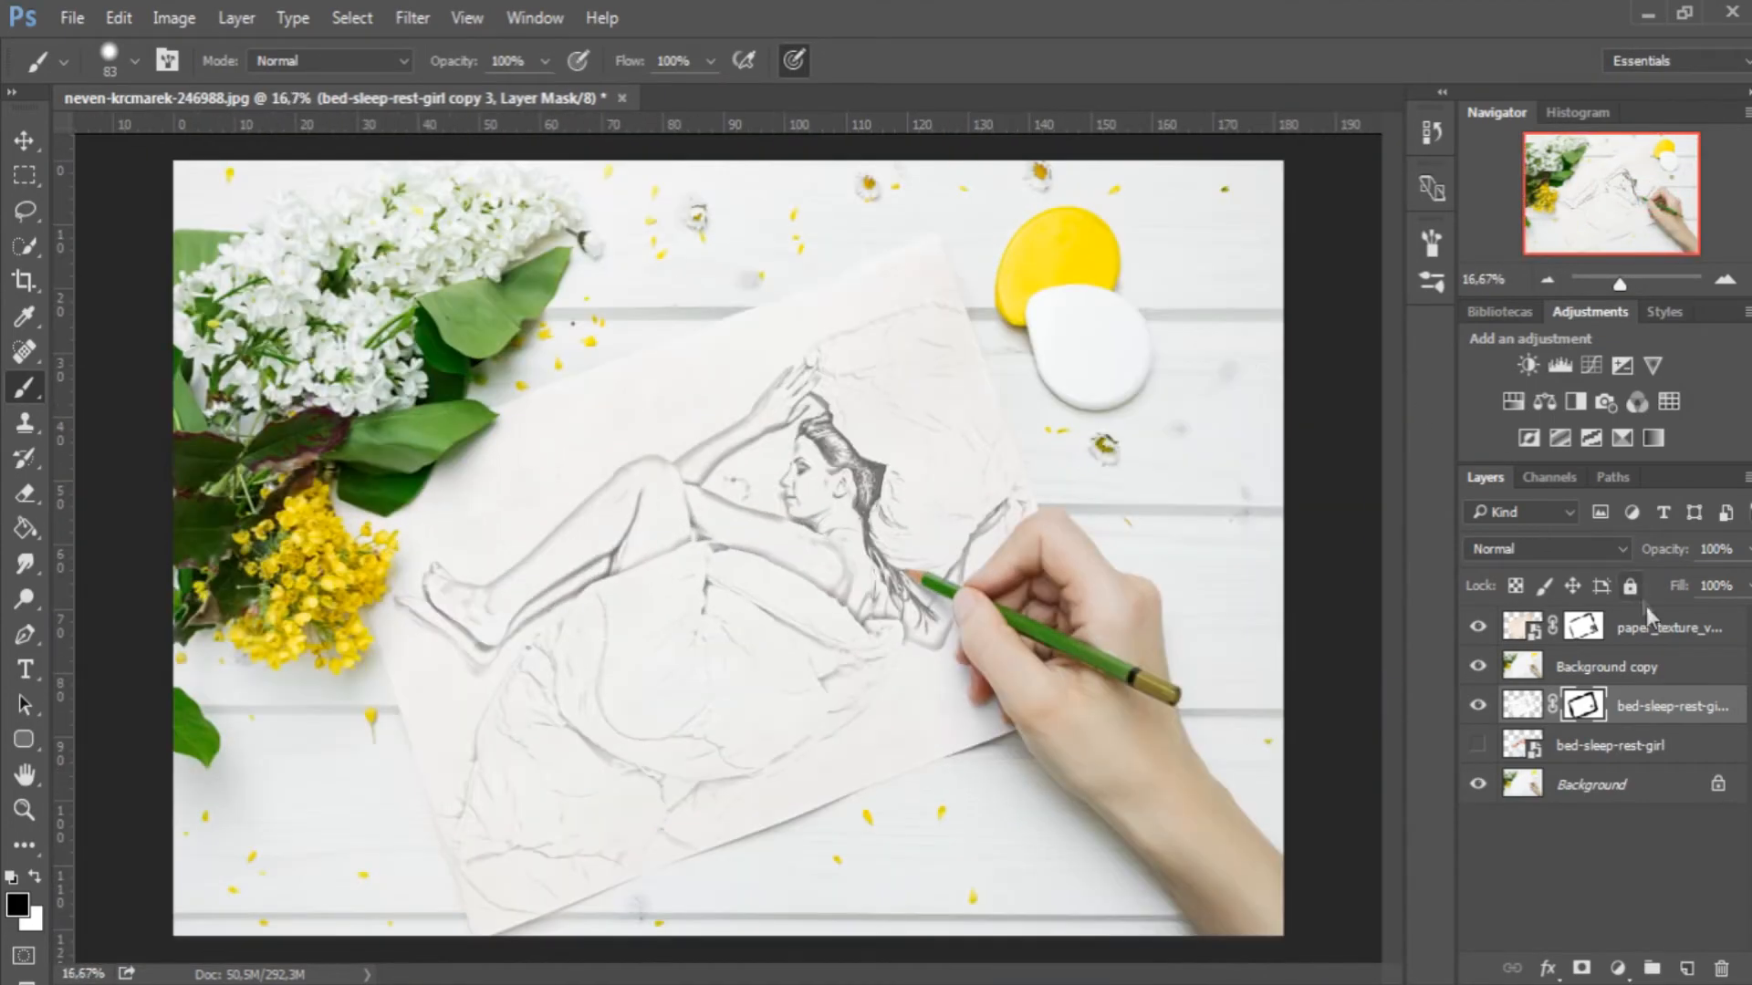
click(1674, 627)
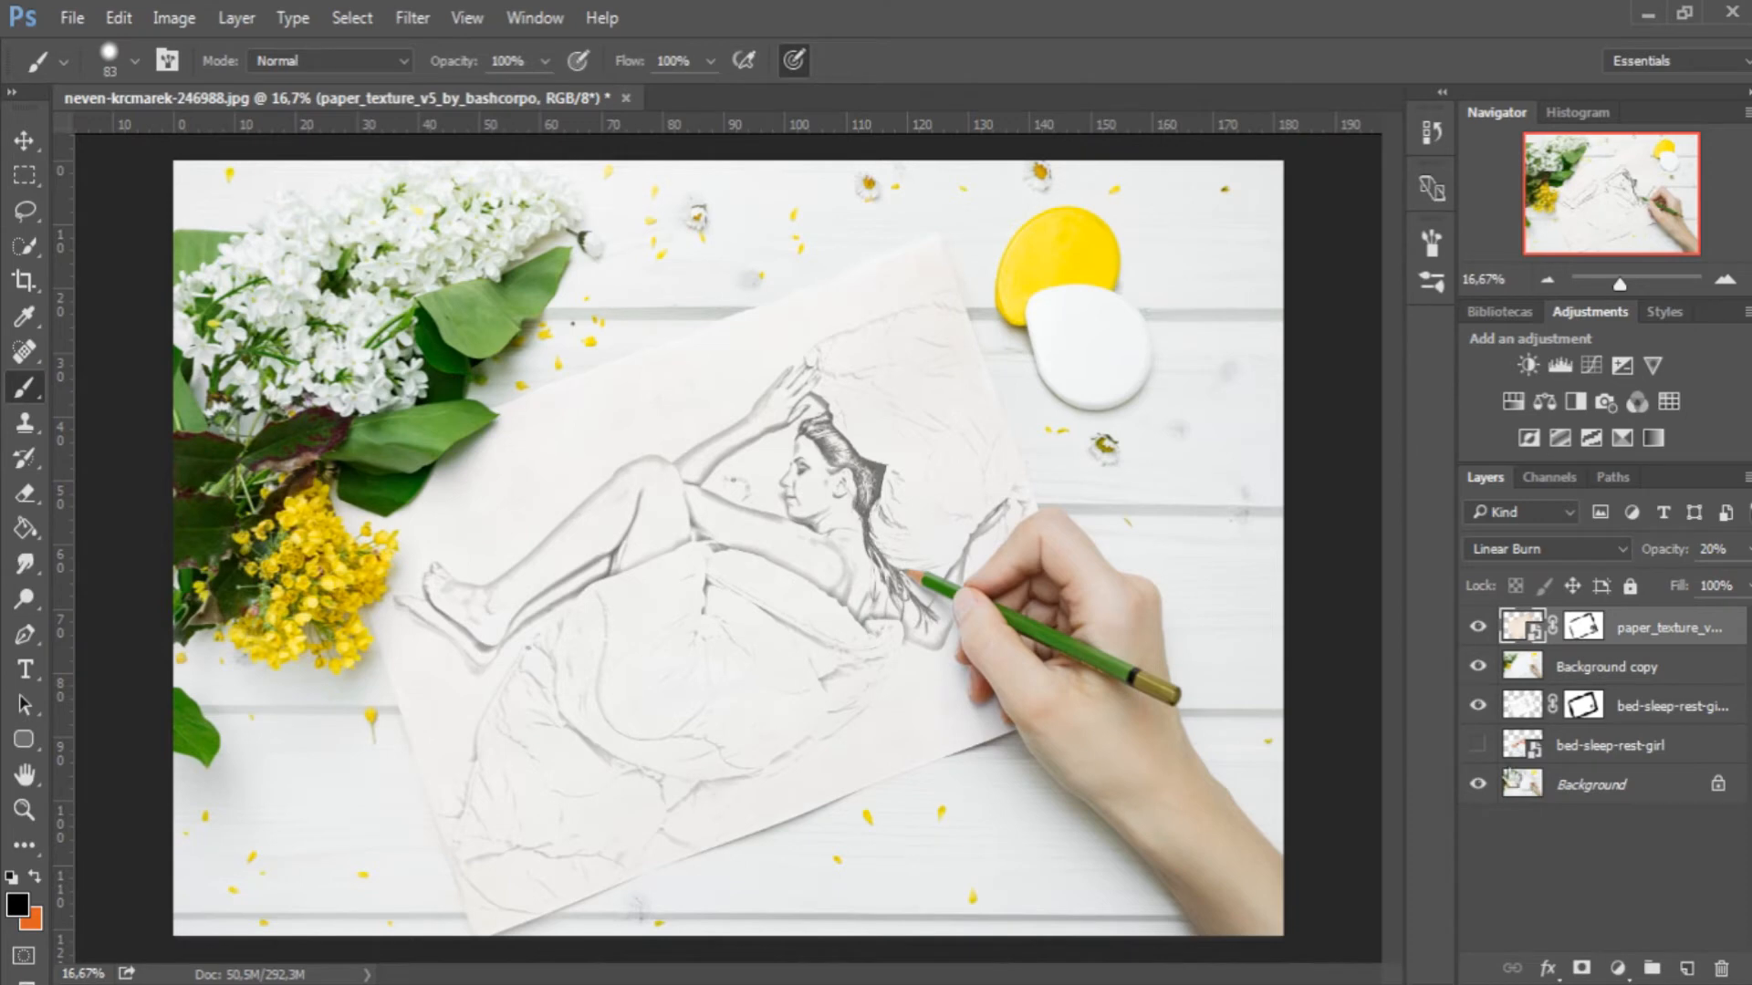
click(1578, 753)
click(1478, 748)
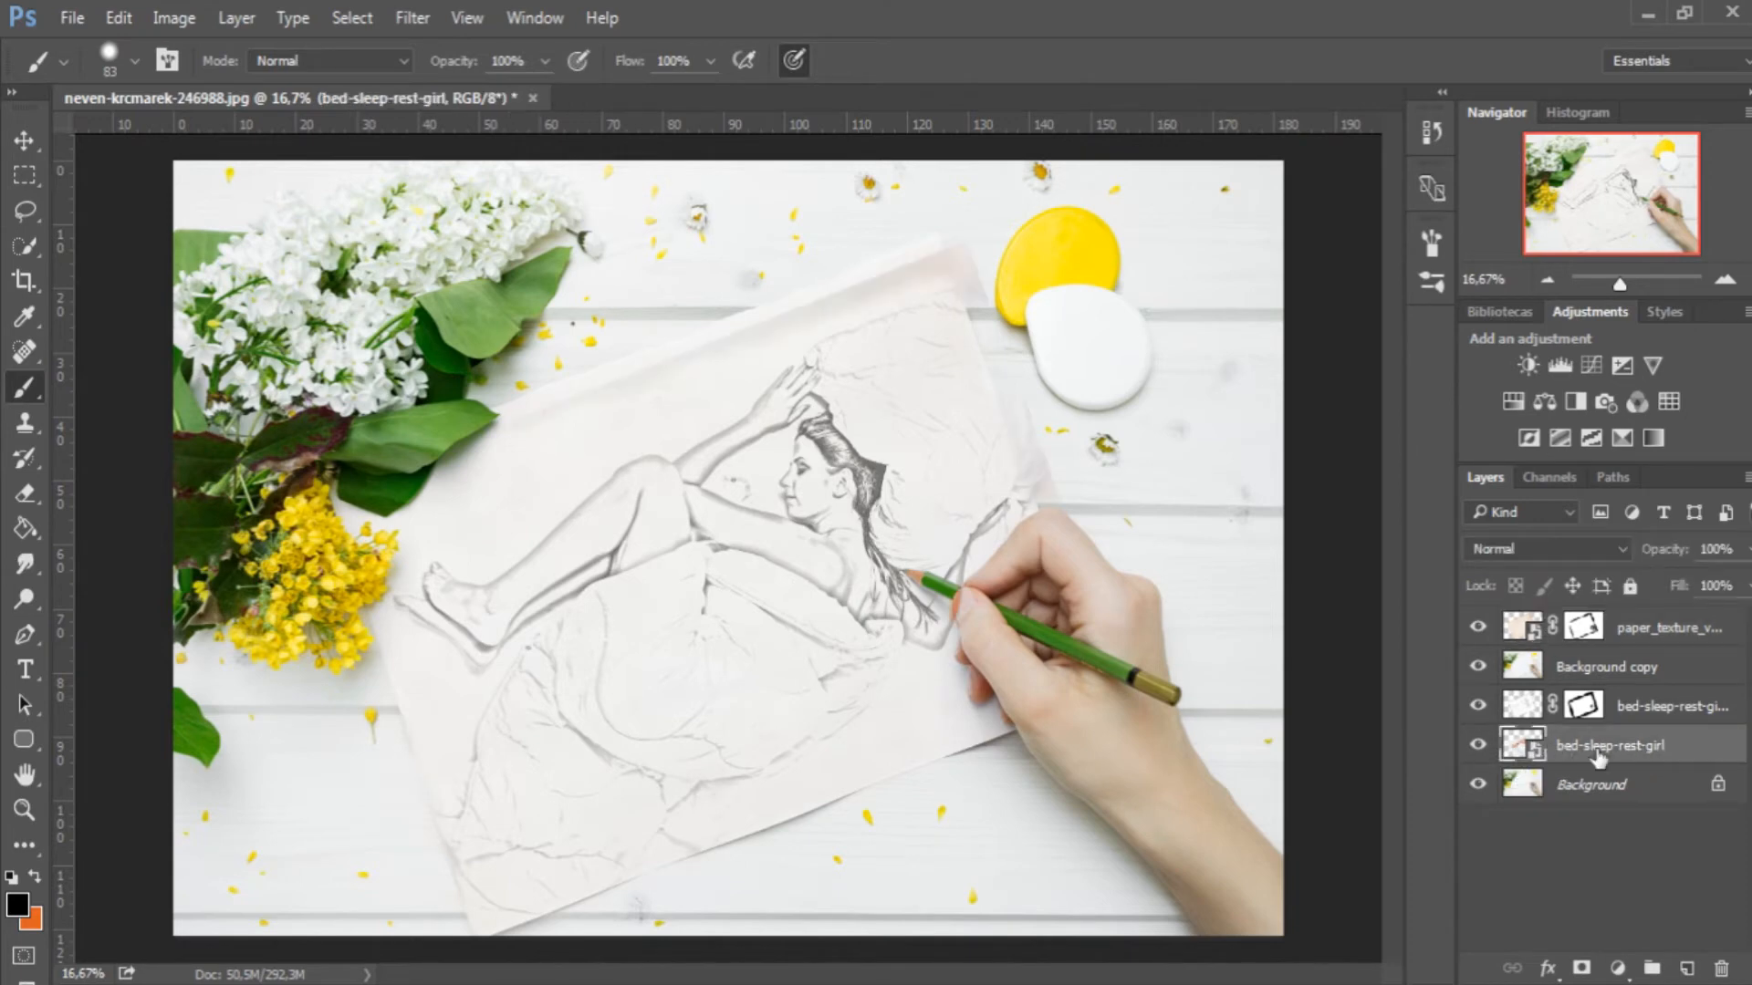
mouse_move(1606, 761)
mouse_down()
mouse_move(1628, 613)
mouse_move(1631, 627)
mouse_up()
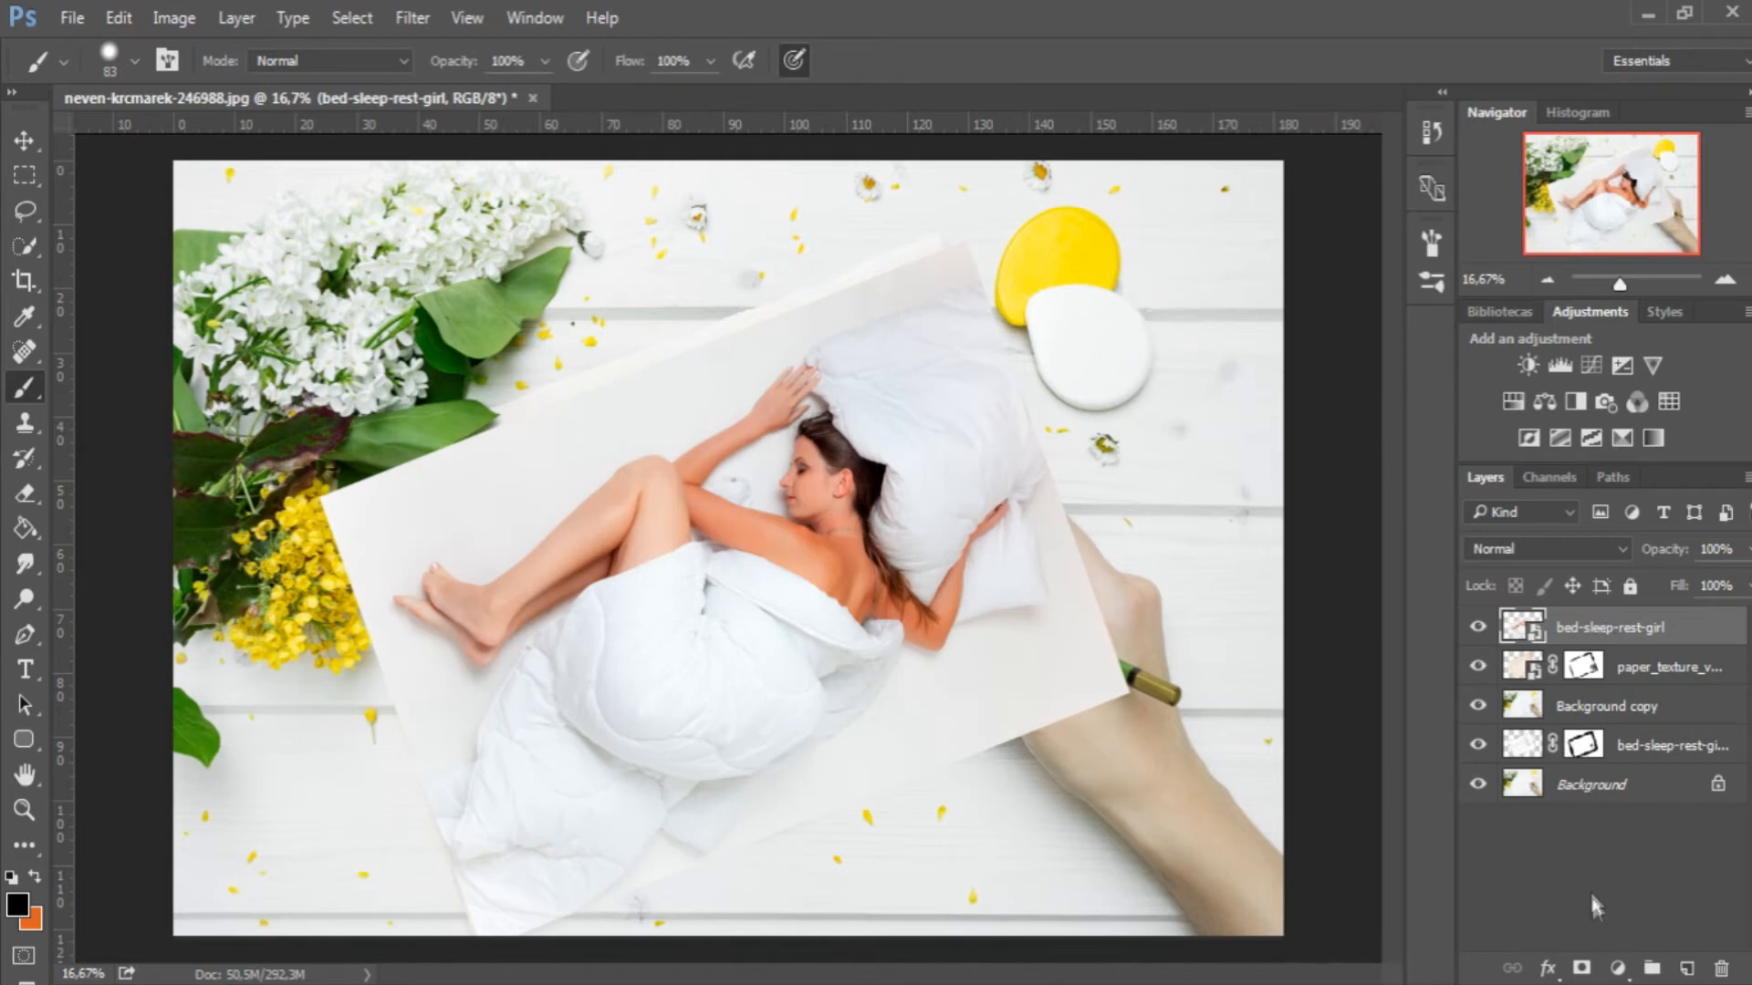
alt+click(1583, 969)
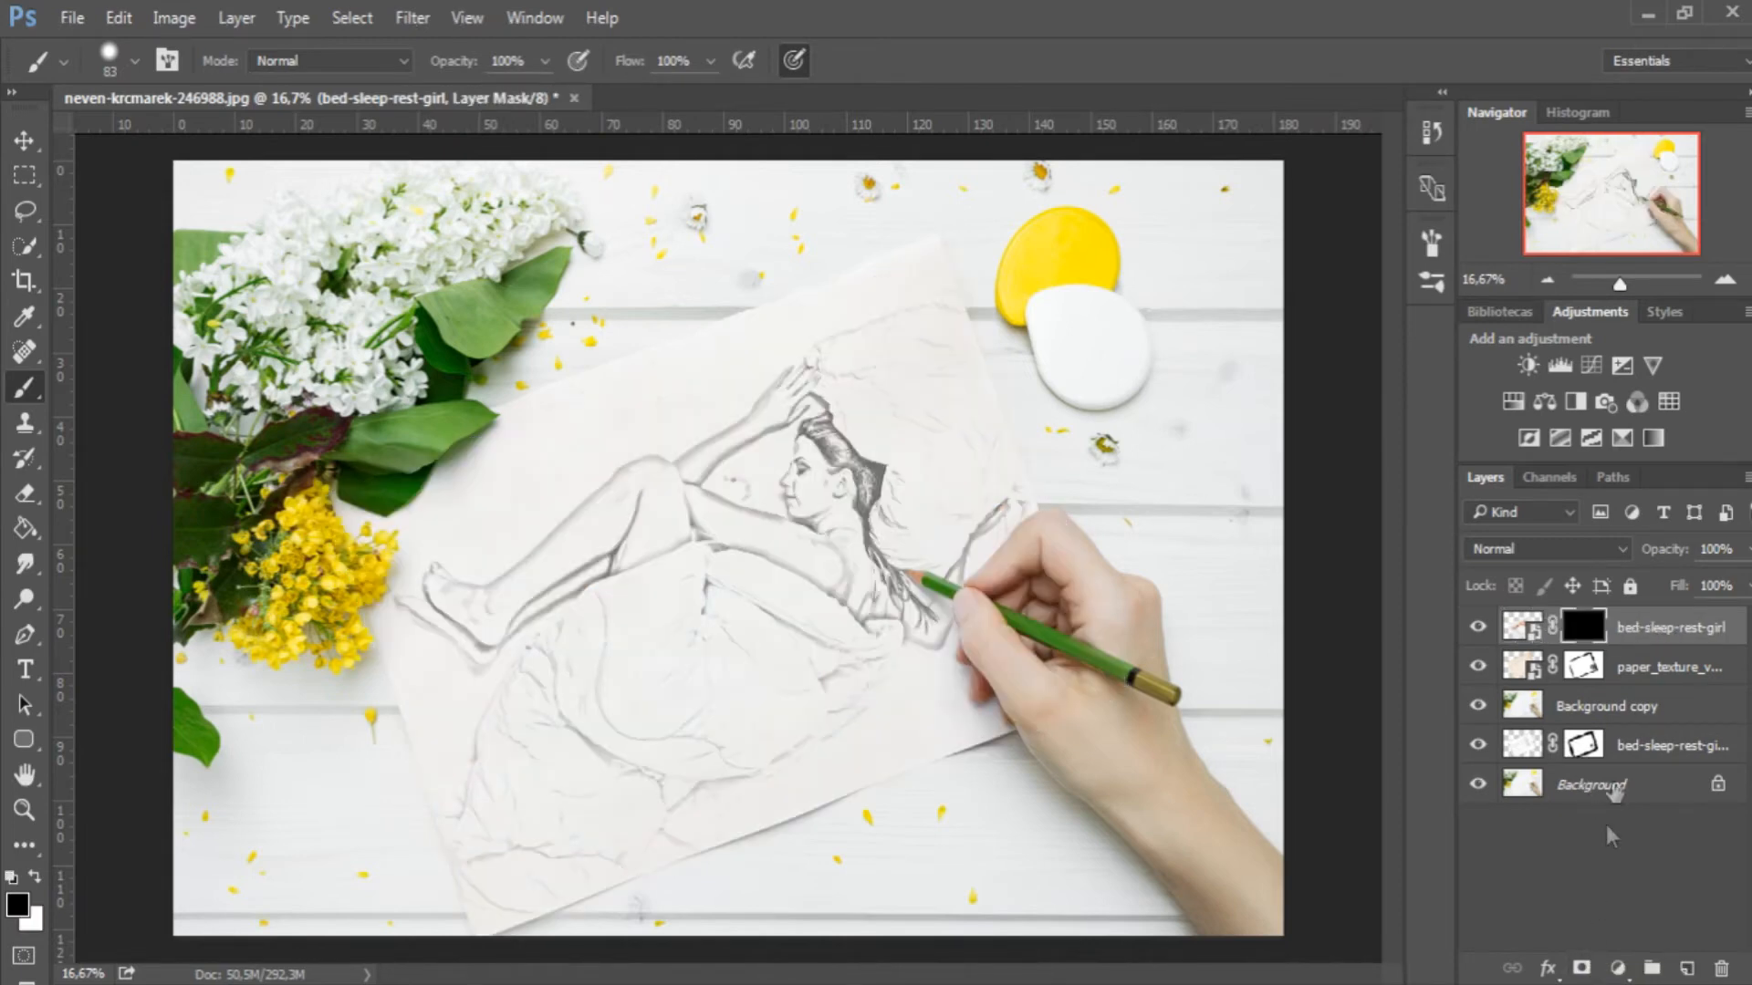
- Paint white on the photo layer's mask to bring the woman's coloured legs back over the sketch
key(z)
mouse_move(517, 538)
mouse_down()
mouse_move(632, 553)
mouse_move(606, 438)
mouse_up()
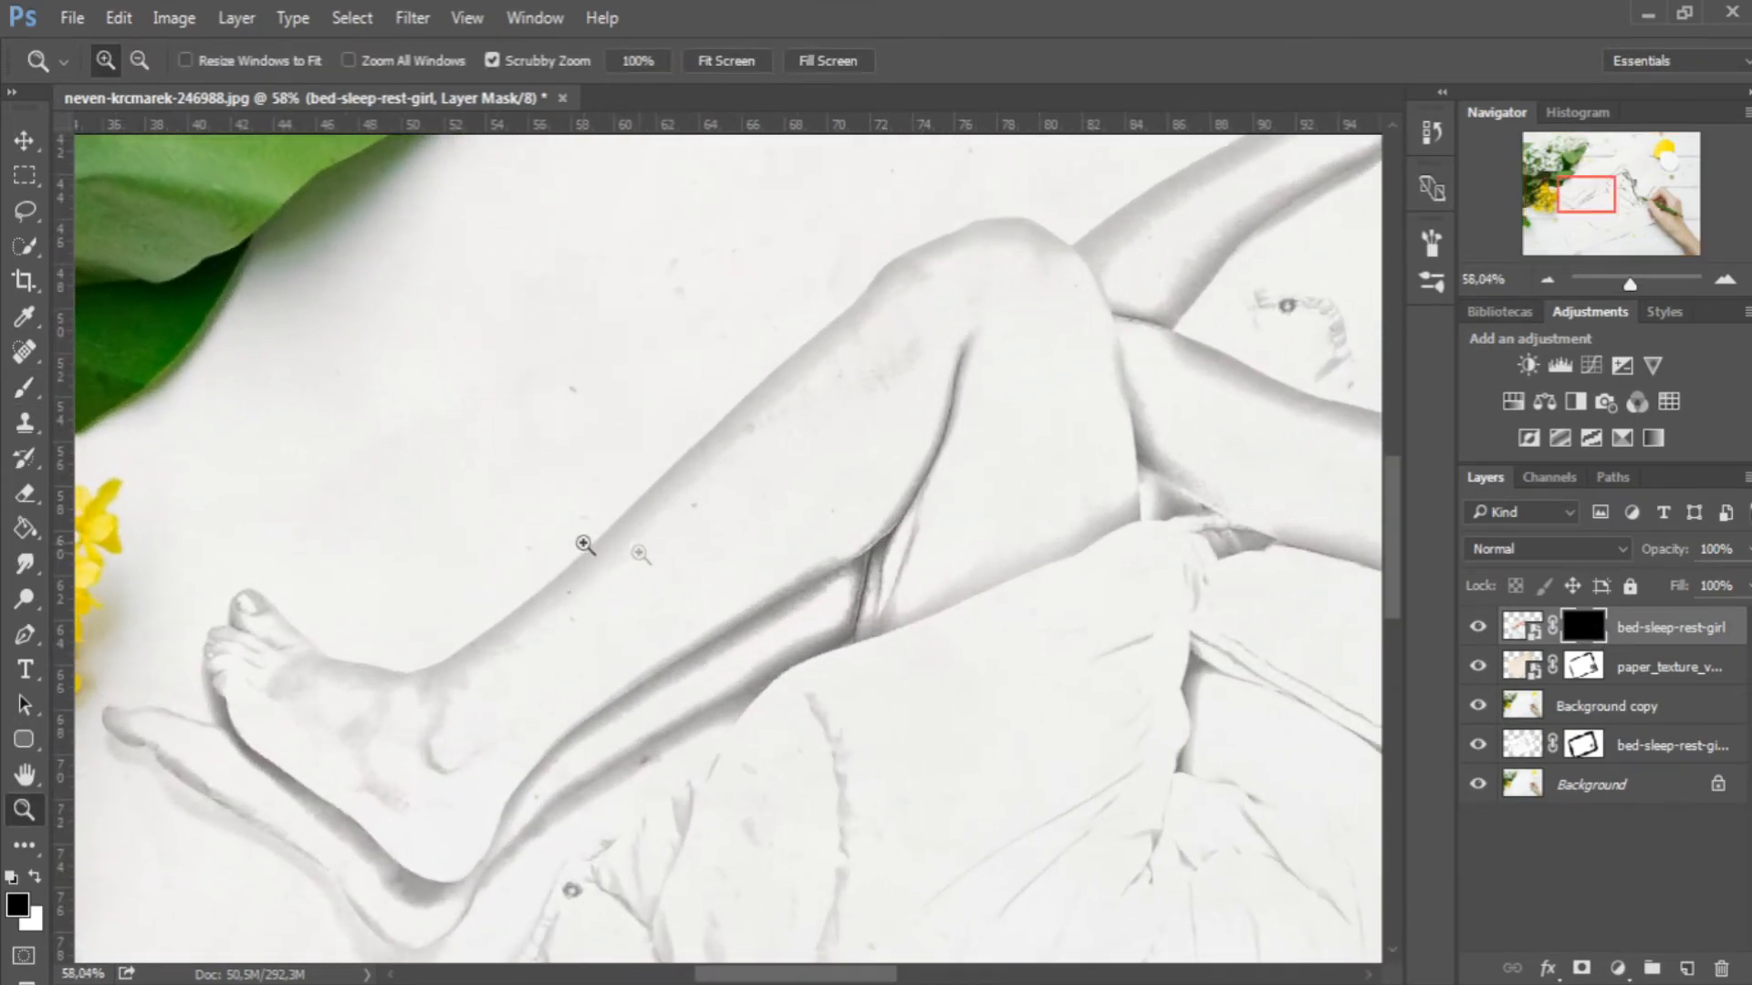
key(b)
right_click(461, 427)
click(1016, 14)
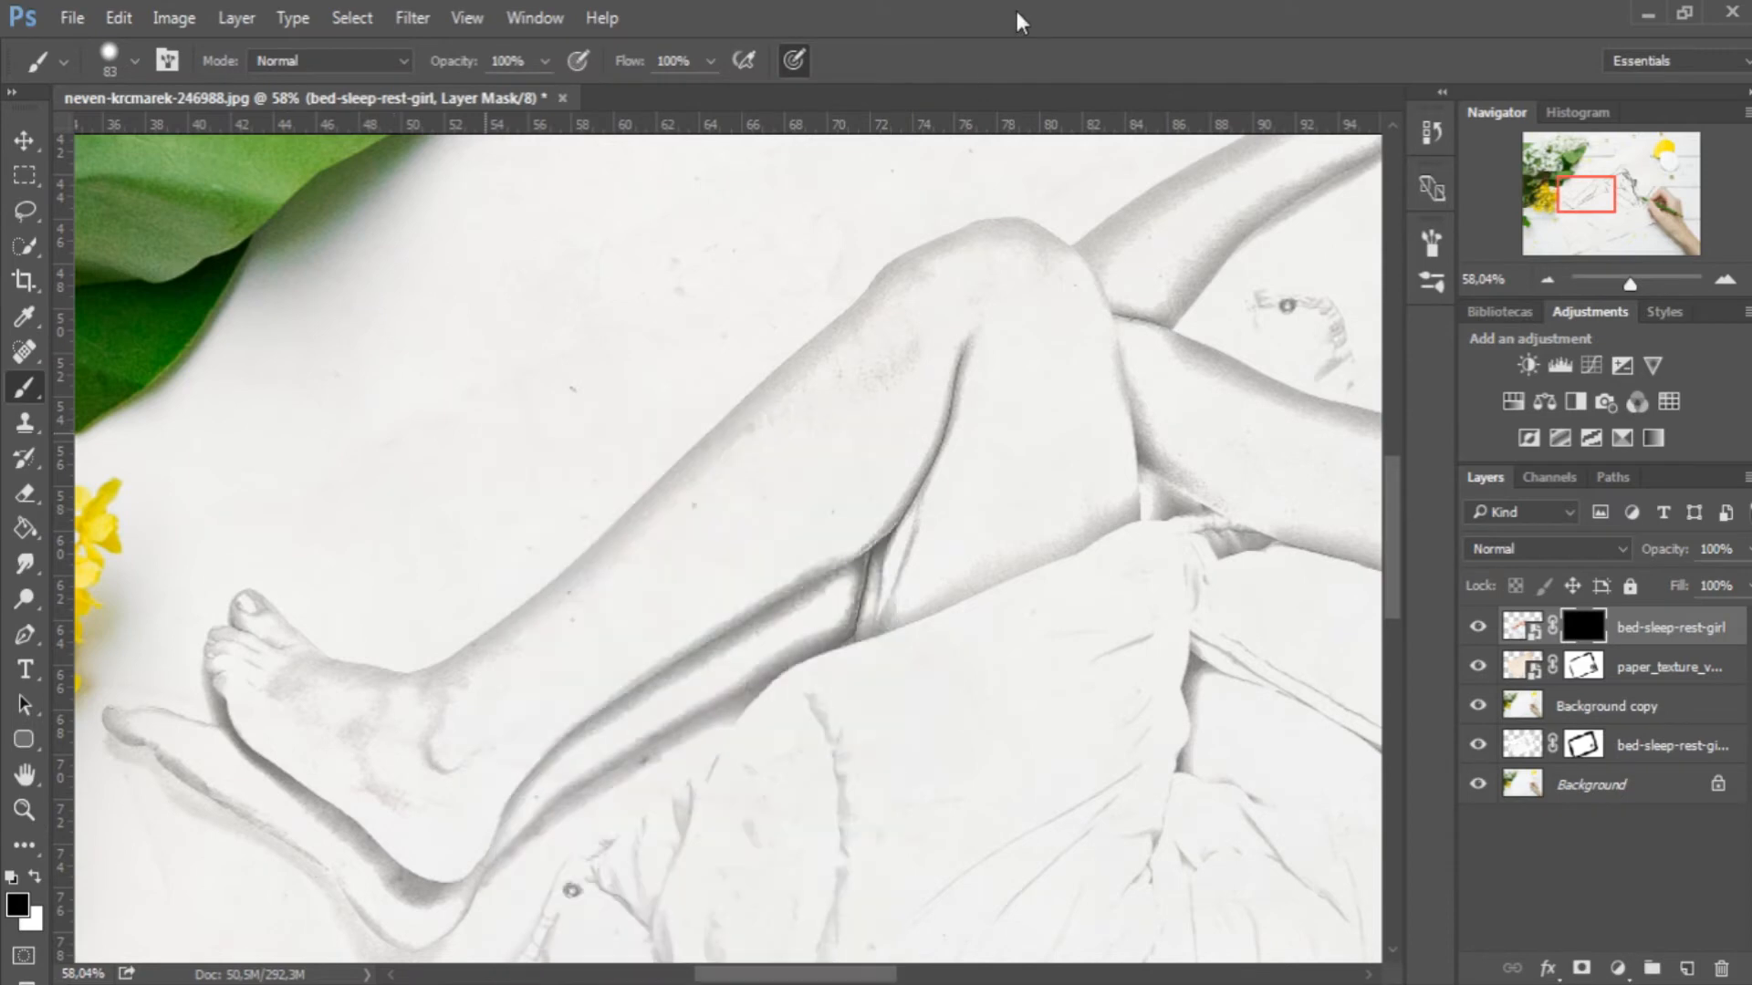
click(36, 879)
mouse_move(1095, 490)
mouse_down()
mouse_move(1049, 268)
mouse_move(982, 234)
mouse_move(413, 688)
mouse_move(248, 612)
mouse_move(215, 649)
mouse_move(297, 738)
mouse_move(174, 731)
mouse_move(356, 853)
mouse_up()
- Fill in the remaining leg areas around the knee and thigh on the photo mask with a resized brush
scroll(1107, 392, down, 2)
mouse_move(1136, 419)
mouse_down()
mouse_move(607, 646)
mouse_move(429, 812)
mouse_move(347, 821)
mouse_move(547, 638)
mouse_move(748, 374)
mouse_move(957, 274)
mouse_up()
right_click(963, 334)
drag(1186, 402, 1216, 402)
drag(913, 365, 657, 575)
drag(1021, 411, 867, 484)
right_click(1025, 306)
- Reduce the brush to 17 pixels and refine the mask where the thigh meets the blanket
key(z)
mouse_move(1172, 196)
mouse_down()
mouse_move(1237, 228)
mouse_move(1392, 527)
mouse_up()
key(b)
right_click(1079, 565)
key(Return)
mouse_move(1042, 589)
mouse_down()
mouse_move(1026, 651)
mouse_move(800, 773)
mouse_up()
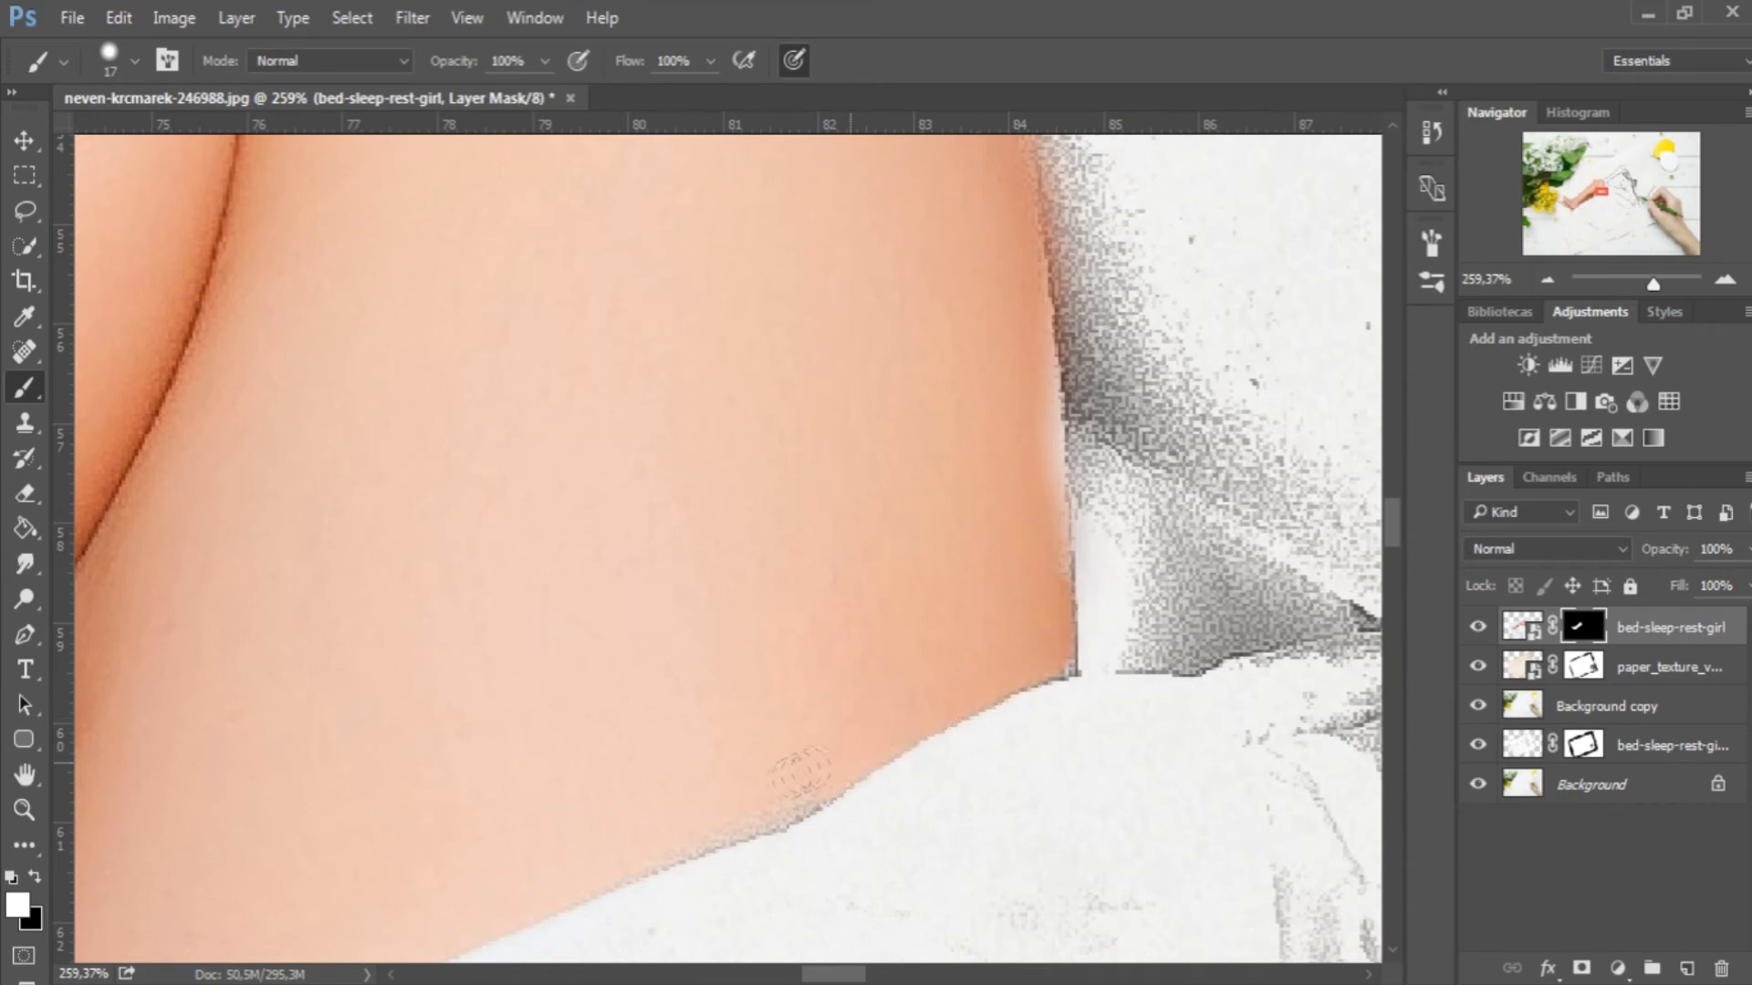
- Reveal the skin along the thigh's outer edge and over the top of the knee
scroll(1036, 547, up, 5)
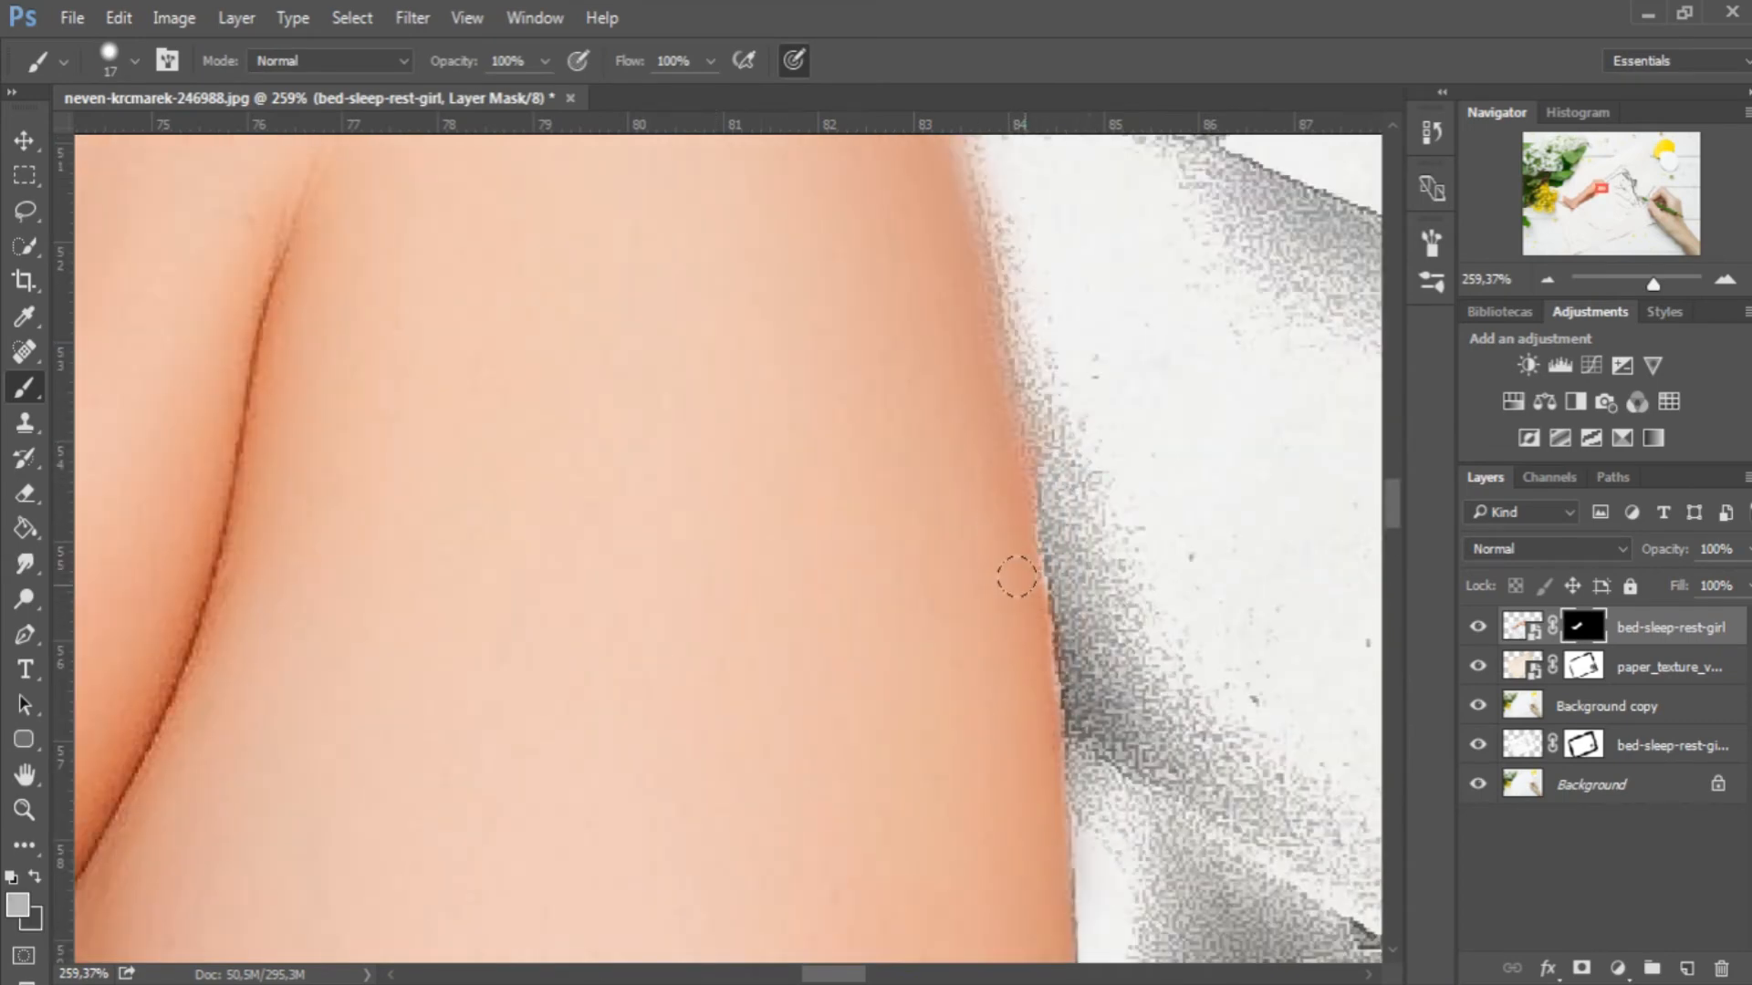
drag(1393, 518, 1393, 492)
drag(998, 862, 987, 707)
drag(1389, 488, 1388, 481)
mouse_move(949, 662)
mouse_down()
mouse_move(803, 333)
mouse_move(748, 272)
mouse_up()
scroll(921, 426, up, 6)
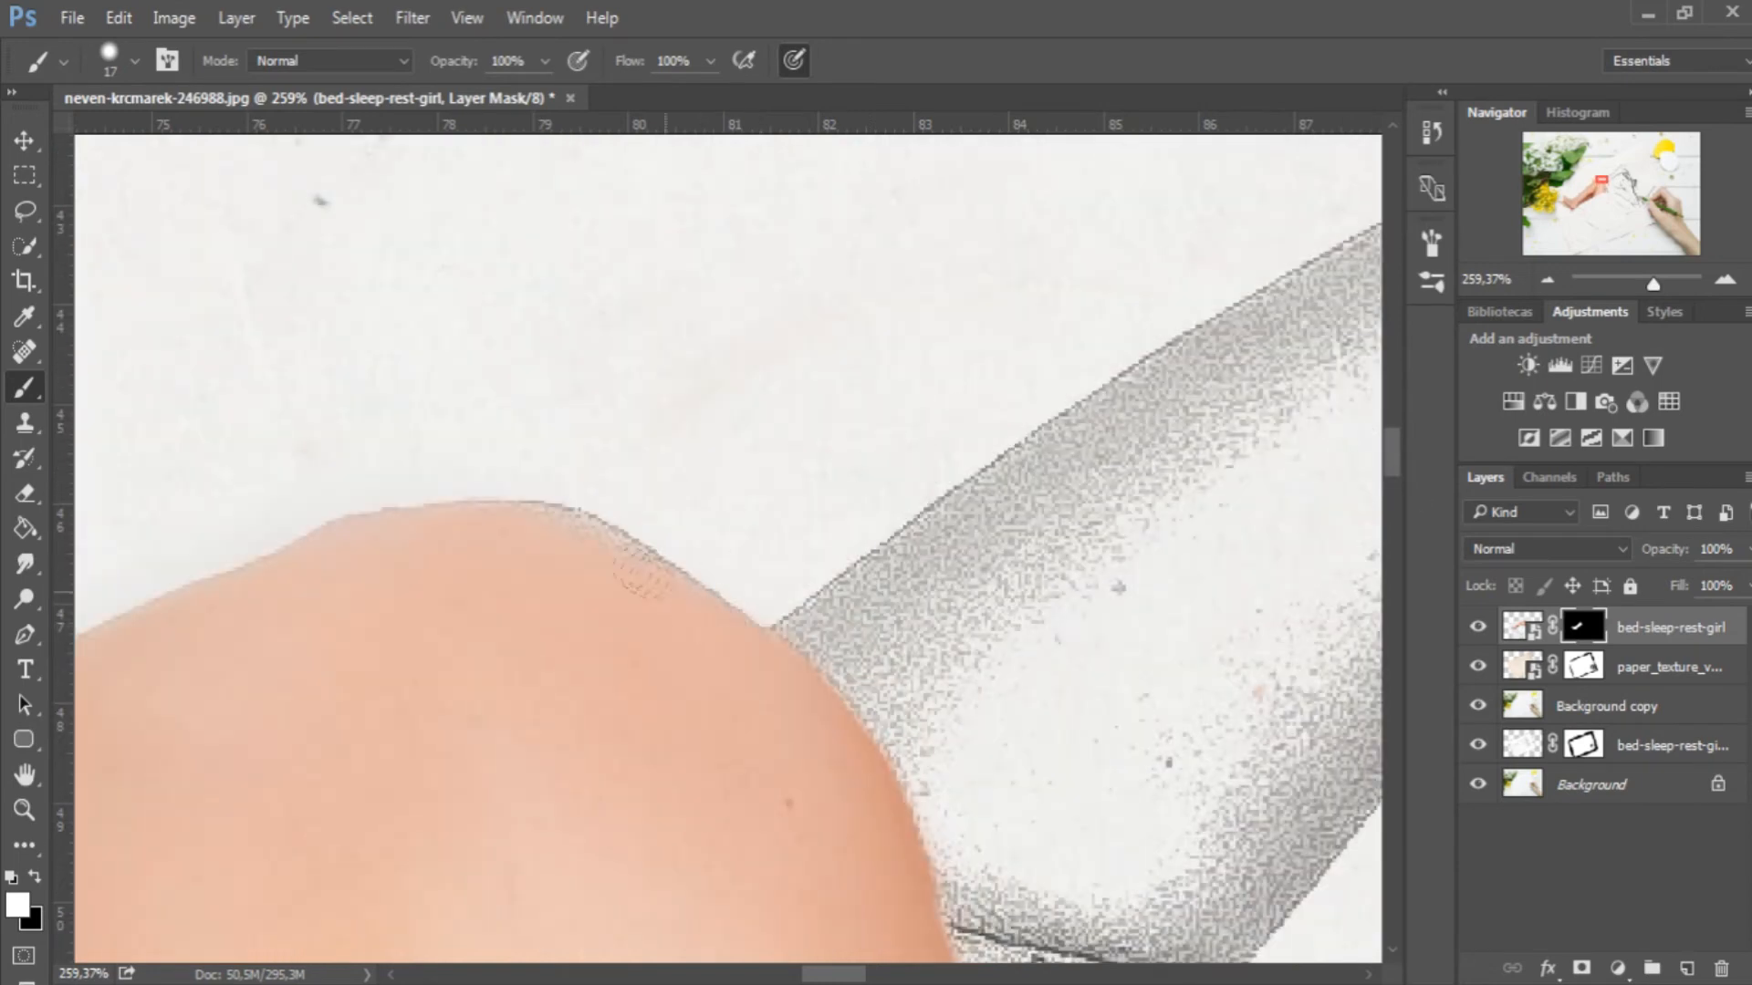
drag(858, 976, 823, 977)
drag(1389, 466, 1387, 477)
- Enlarge the brush to 25 pixels and paint black on the mask to clean the shin's upper edge towards the foot
key(x)
right_click(1066, 274)
click(1042, 199)
right_click(1086, 249)
click(1329, 375)
key(Return)
key(ctrl+minus)
key(ctrl+minus)
key(ctrl+minus)
drag(398, 803, 511, 803)
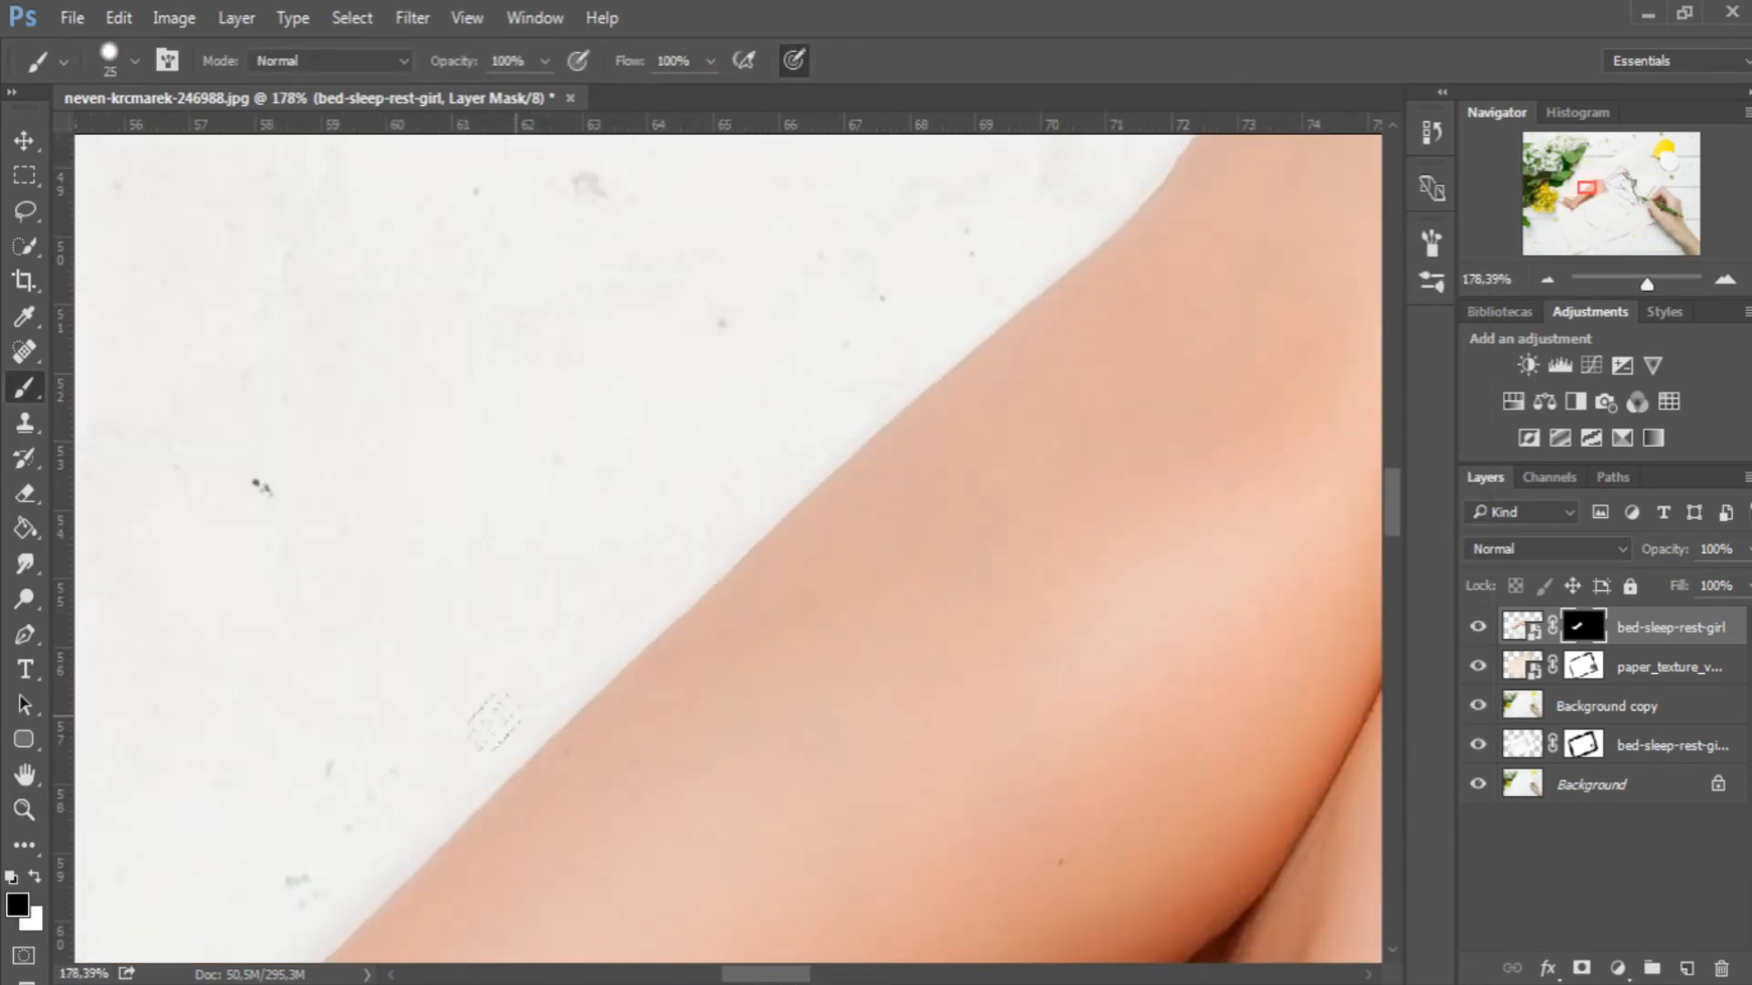
click(1576, 195)
drag(821, 559, 675, 629)
drag(730, 974, 690, 974)
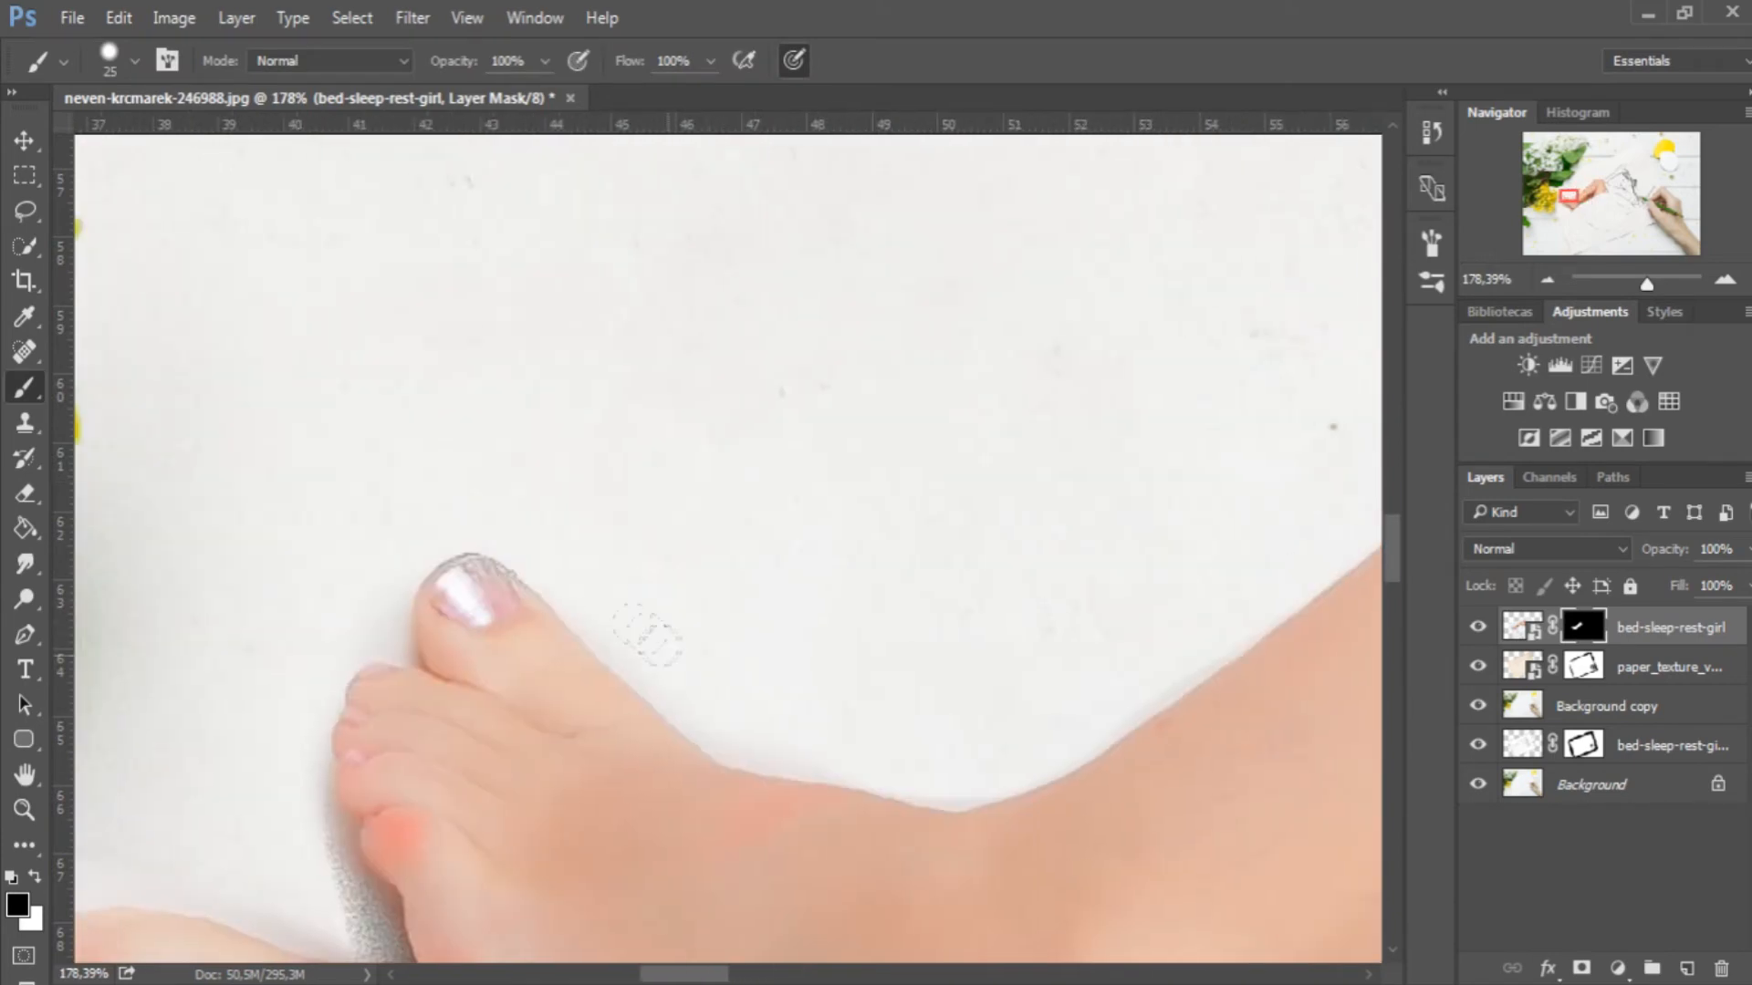
- Refine the mask around the toes, revealing the big toe and hiding the spill beside the feet
key(x)
drag(451, 599, 534, 600)
drag(1391, 554, 1392, 583)
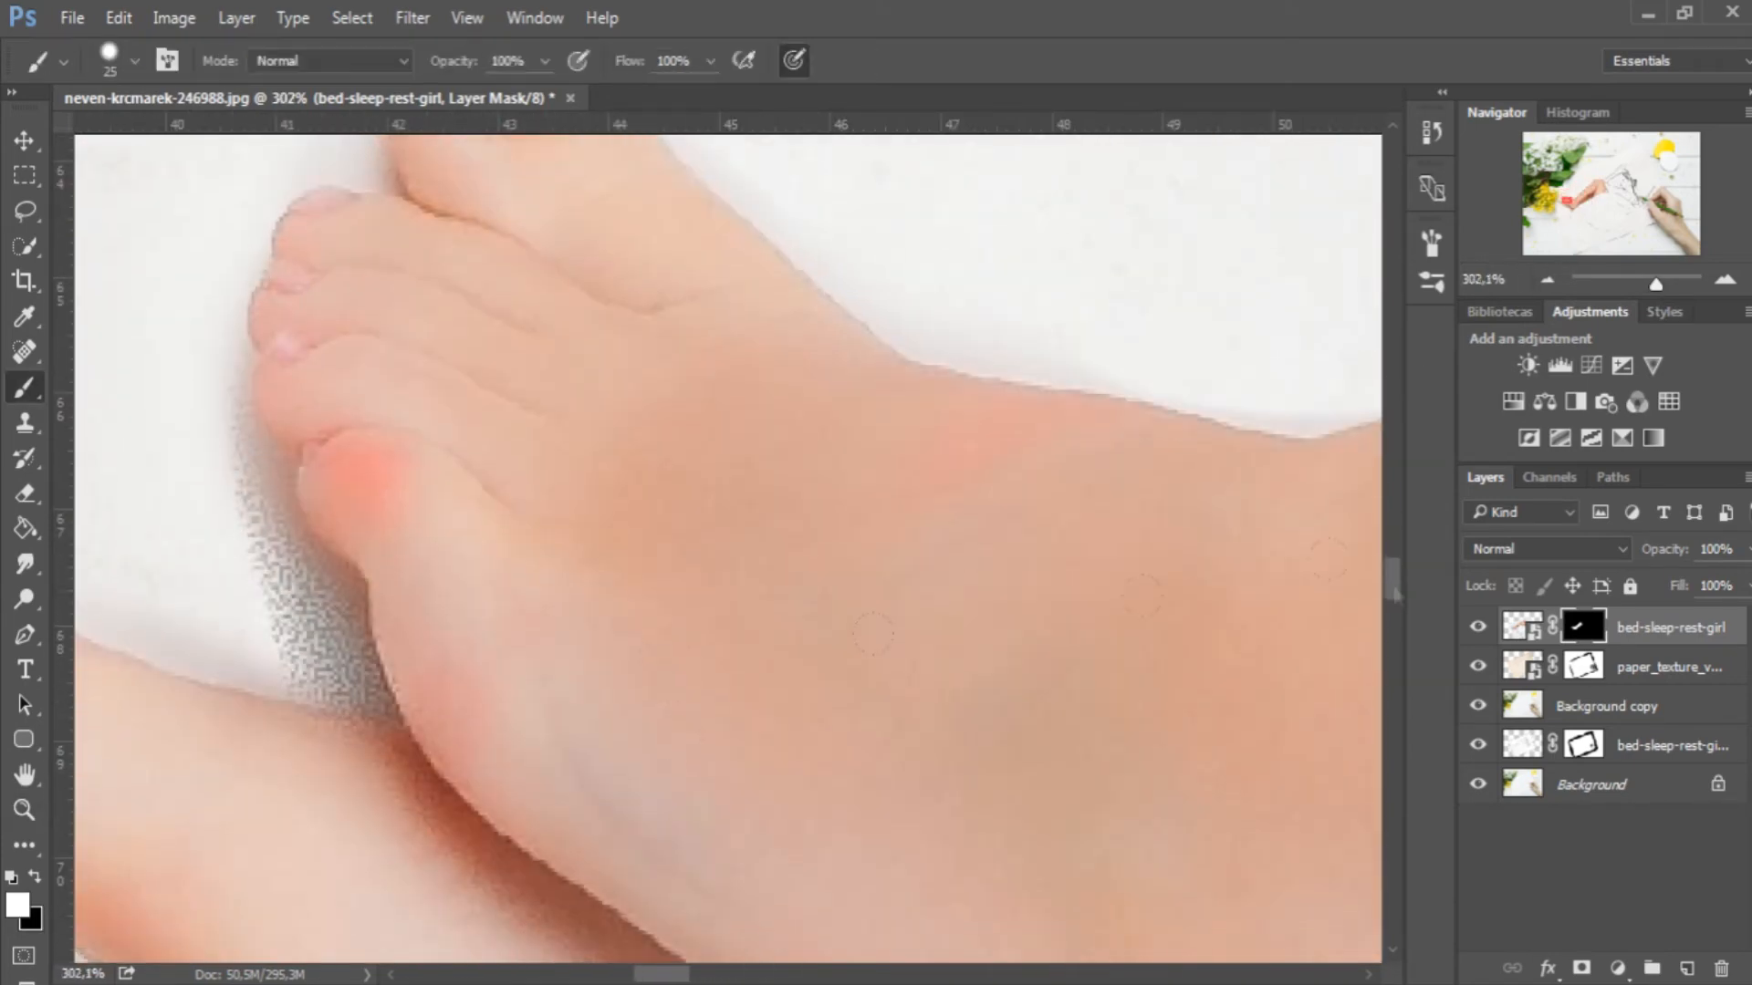
scroll(1259, 515, left, 5)
key(x)
mouse_move(676, 509)
mouse_down()
mouse_move(757, 548)
mouse_move(664, 327)
mouse_up()
scroll(663, 326, down, 4)
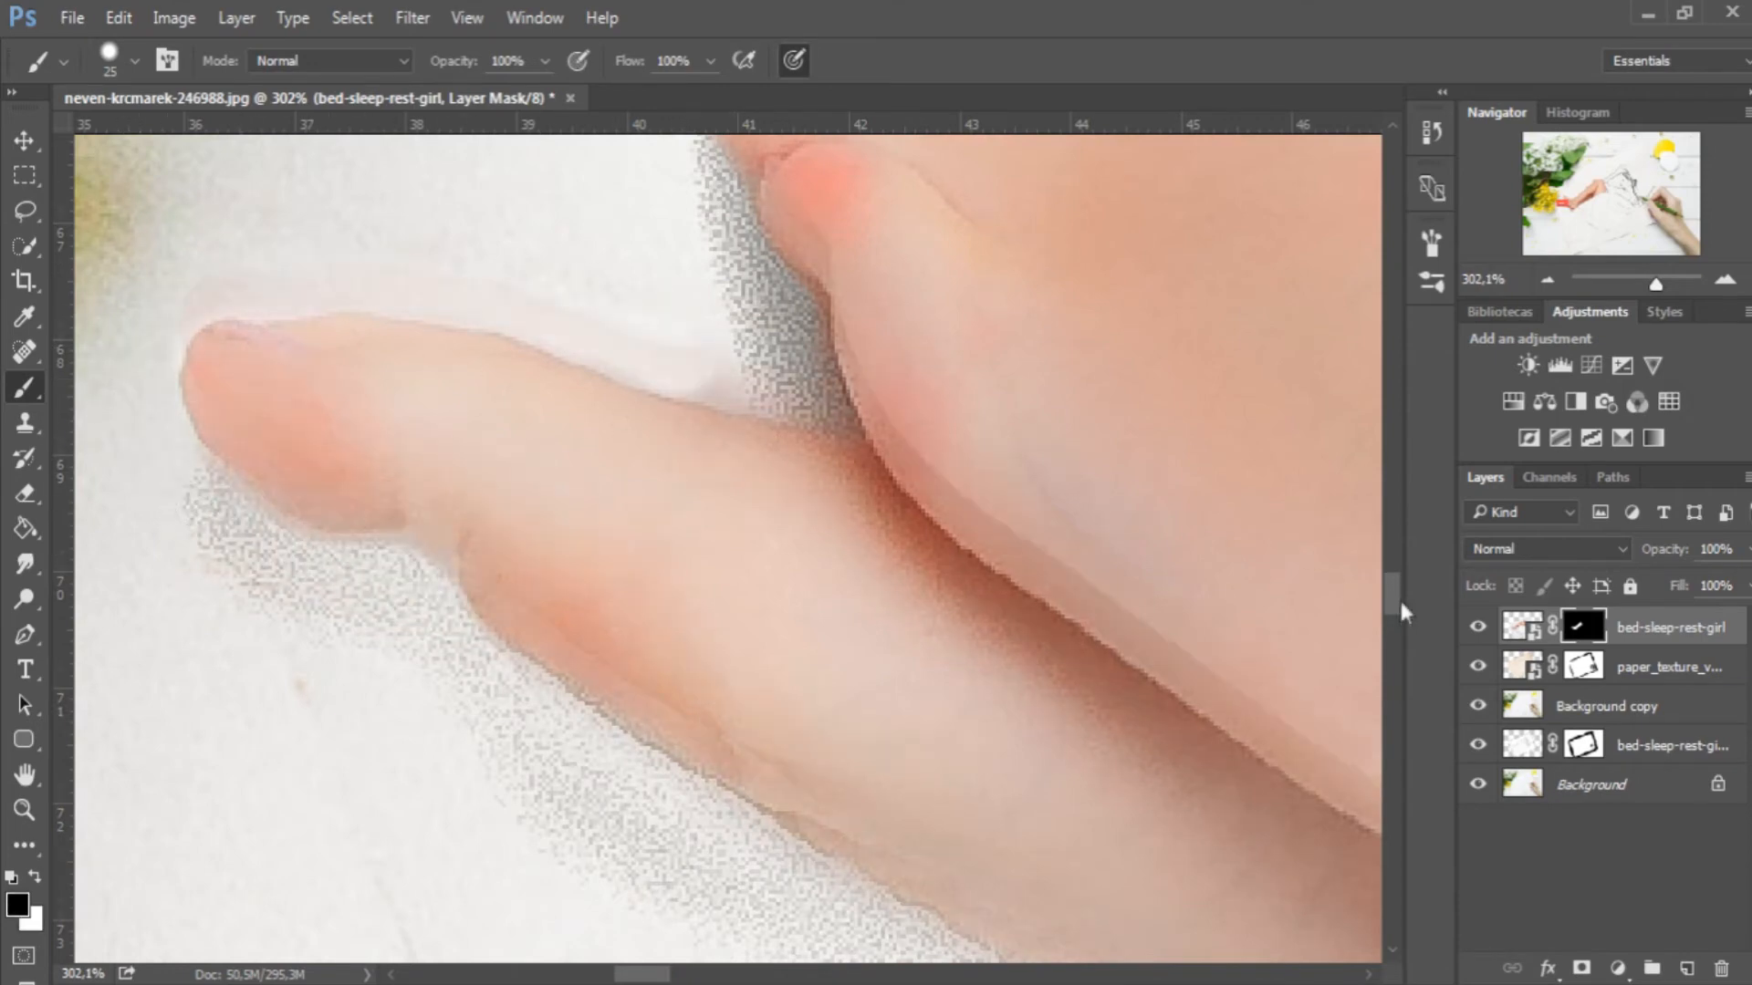
- Refine the mask along the sole and heel of the lower foot
scroll(727, 548, down, 3)
scroll(727, 547, right, 5)
drag(1392, 611, 1392, 650)
drag(1020, 570, 647, 456)
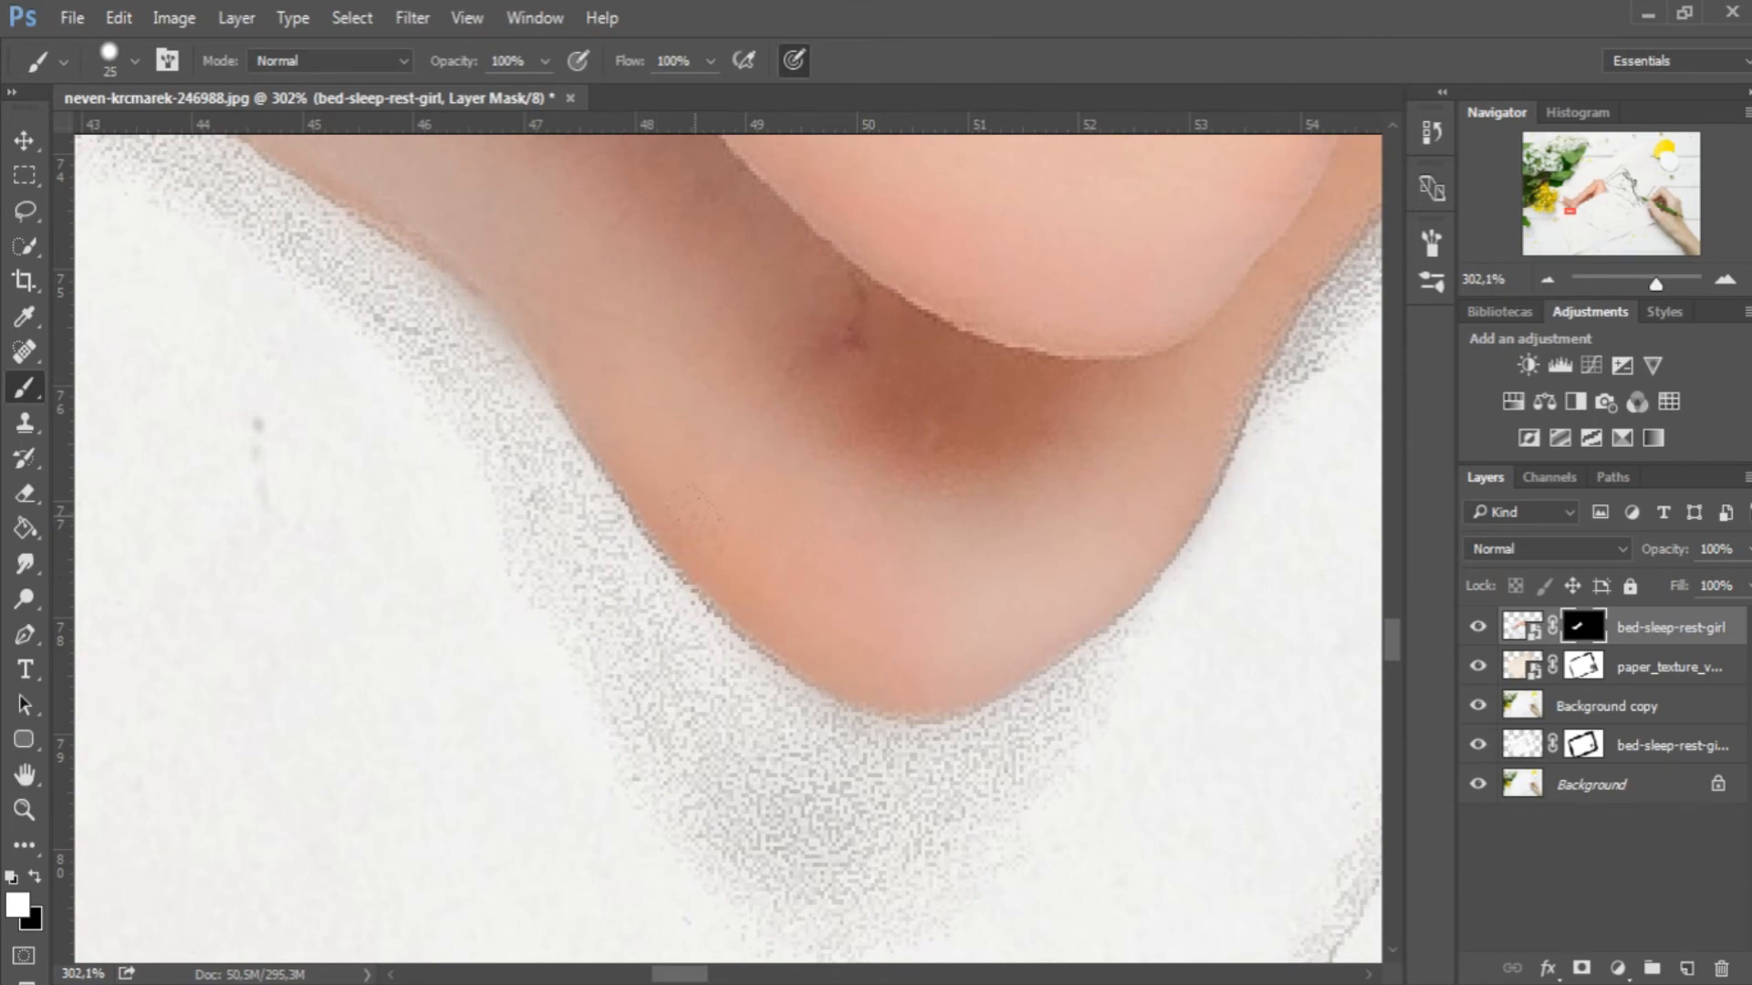
- Clean up the mask along the underside of the lower leg up to the blanket
drag(1392, 640, 1392, 614)
drag(679, 974, 721, 975)
key(x)
drag(914, 294, 618, 490)
drag(1392, 631, 1391, 613)
drag(734, 978, 754, 978)
key(ctrl+1)
drag(995, 428, 1095, 429)
key(x)
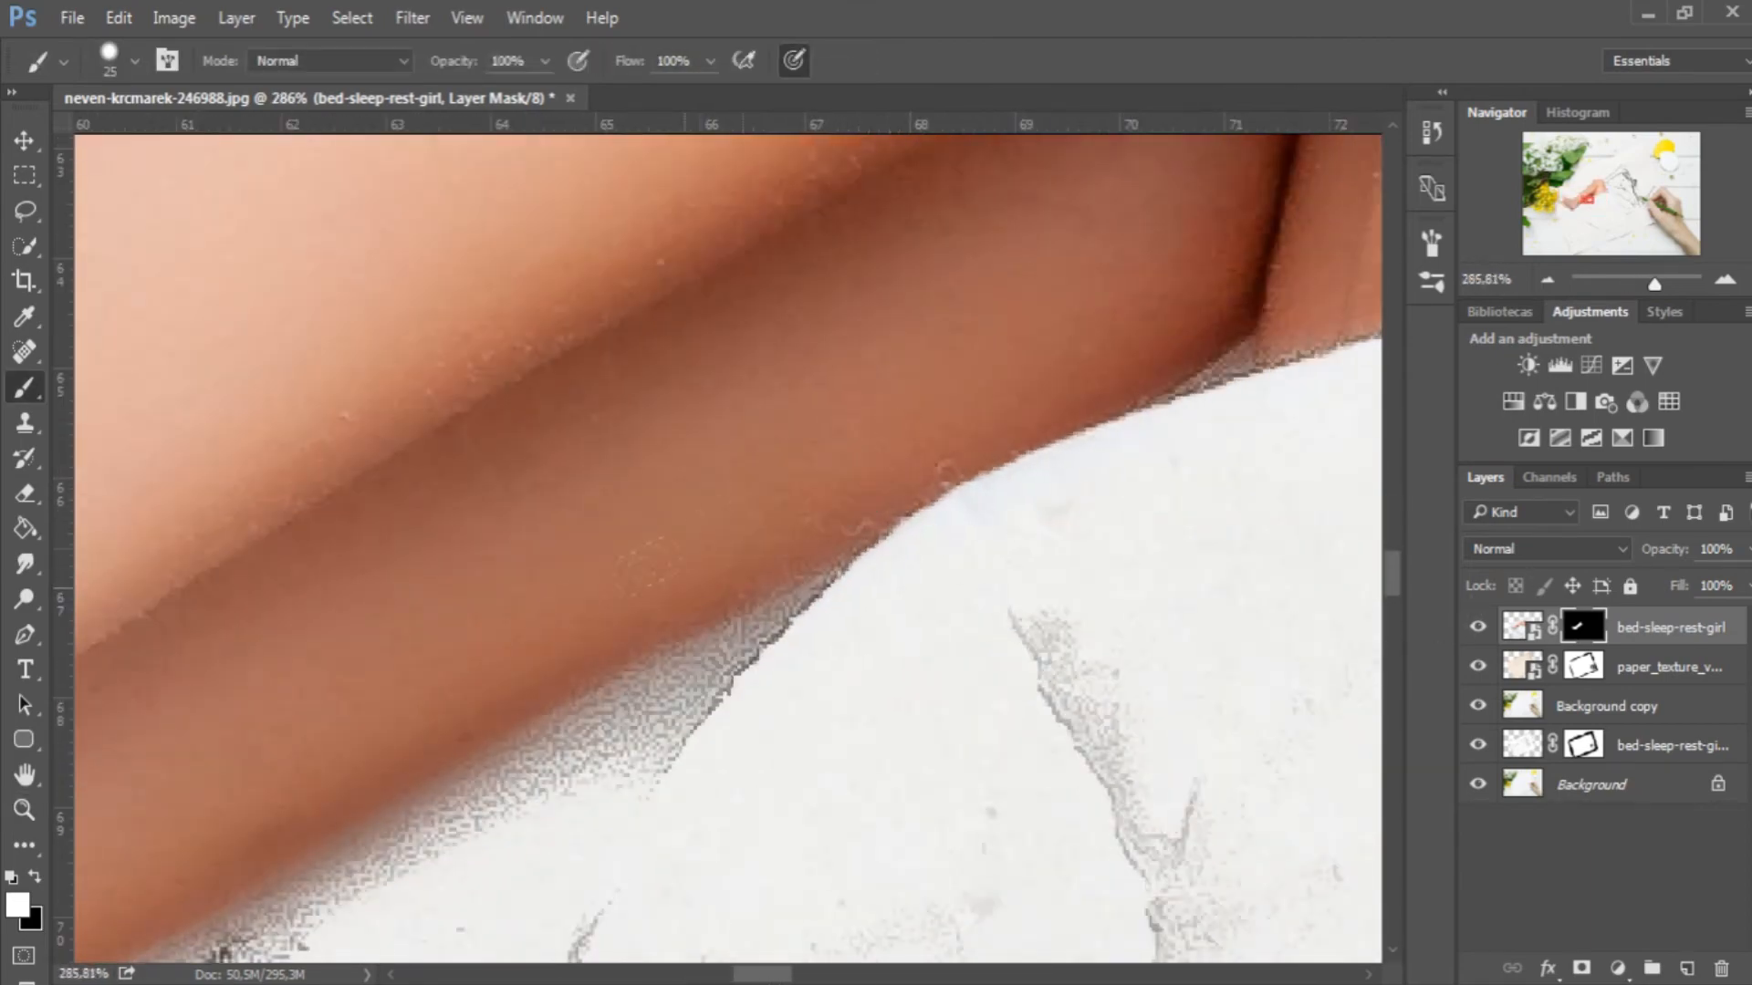
- Set the opacity of the bed-sleep-rest-girl photo layer to 80%
key(ctrl+1)
key(ctrl+minus)
key(ctrl+minus)
key(ctrl+minus)
key(ctrl+minus)
key(ctrl+minus)
key(ctrl+minus)
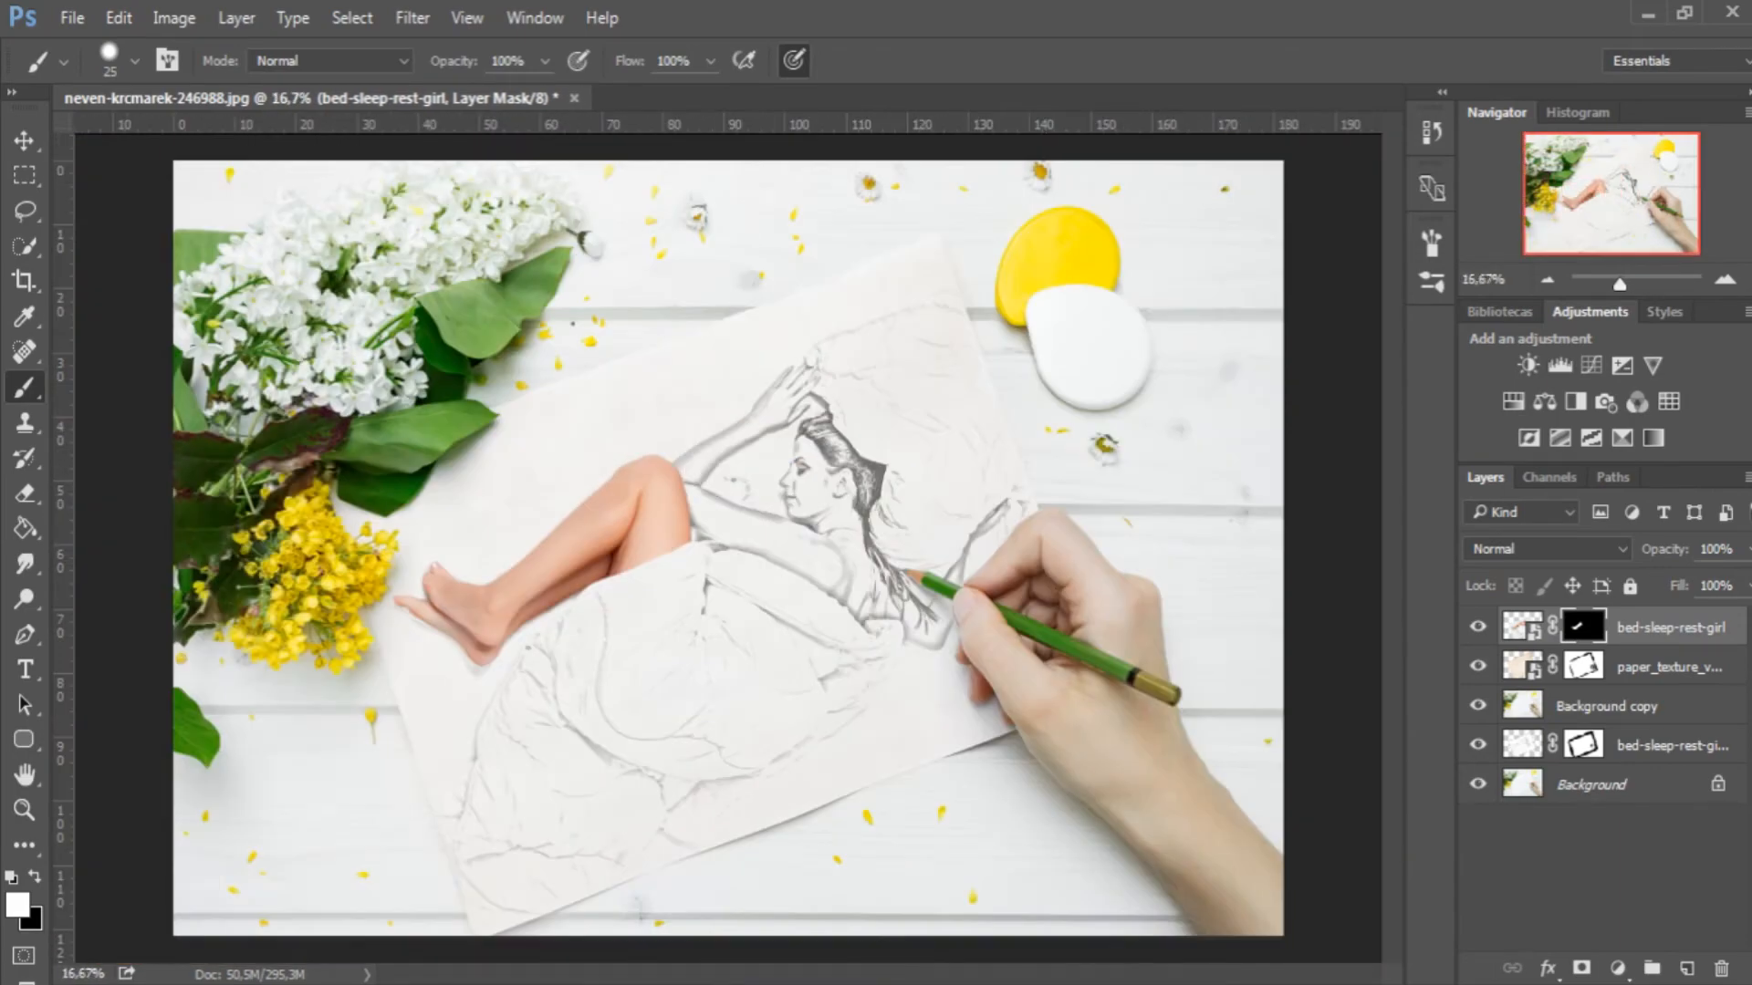
click(1746, 548)
drag(1738, 582, 1727, 586)
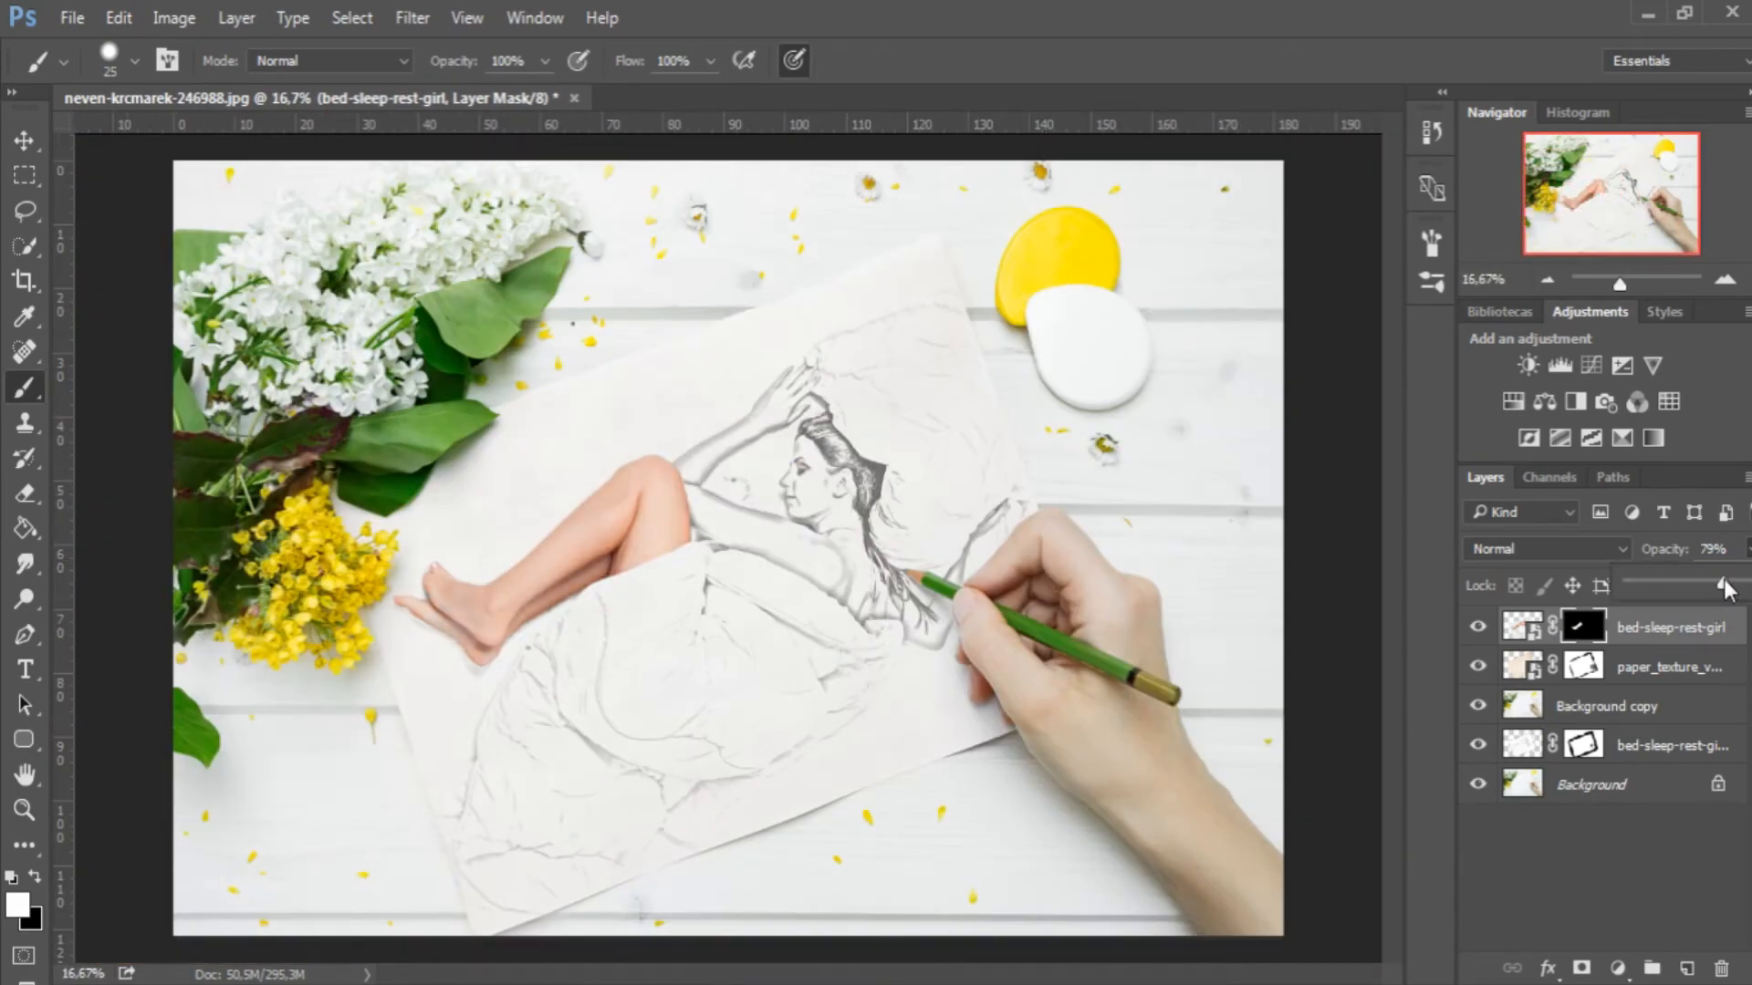
click(1572, 903)
click(1685, 640)
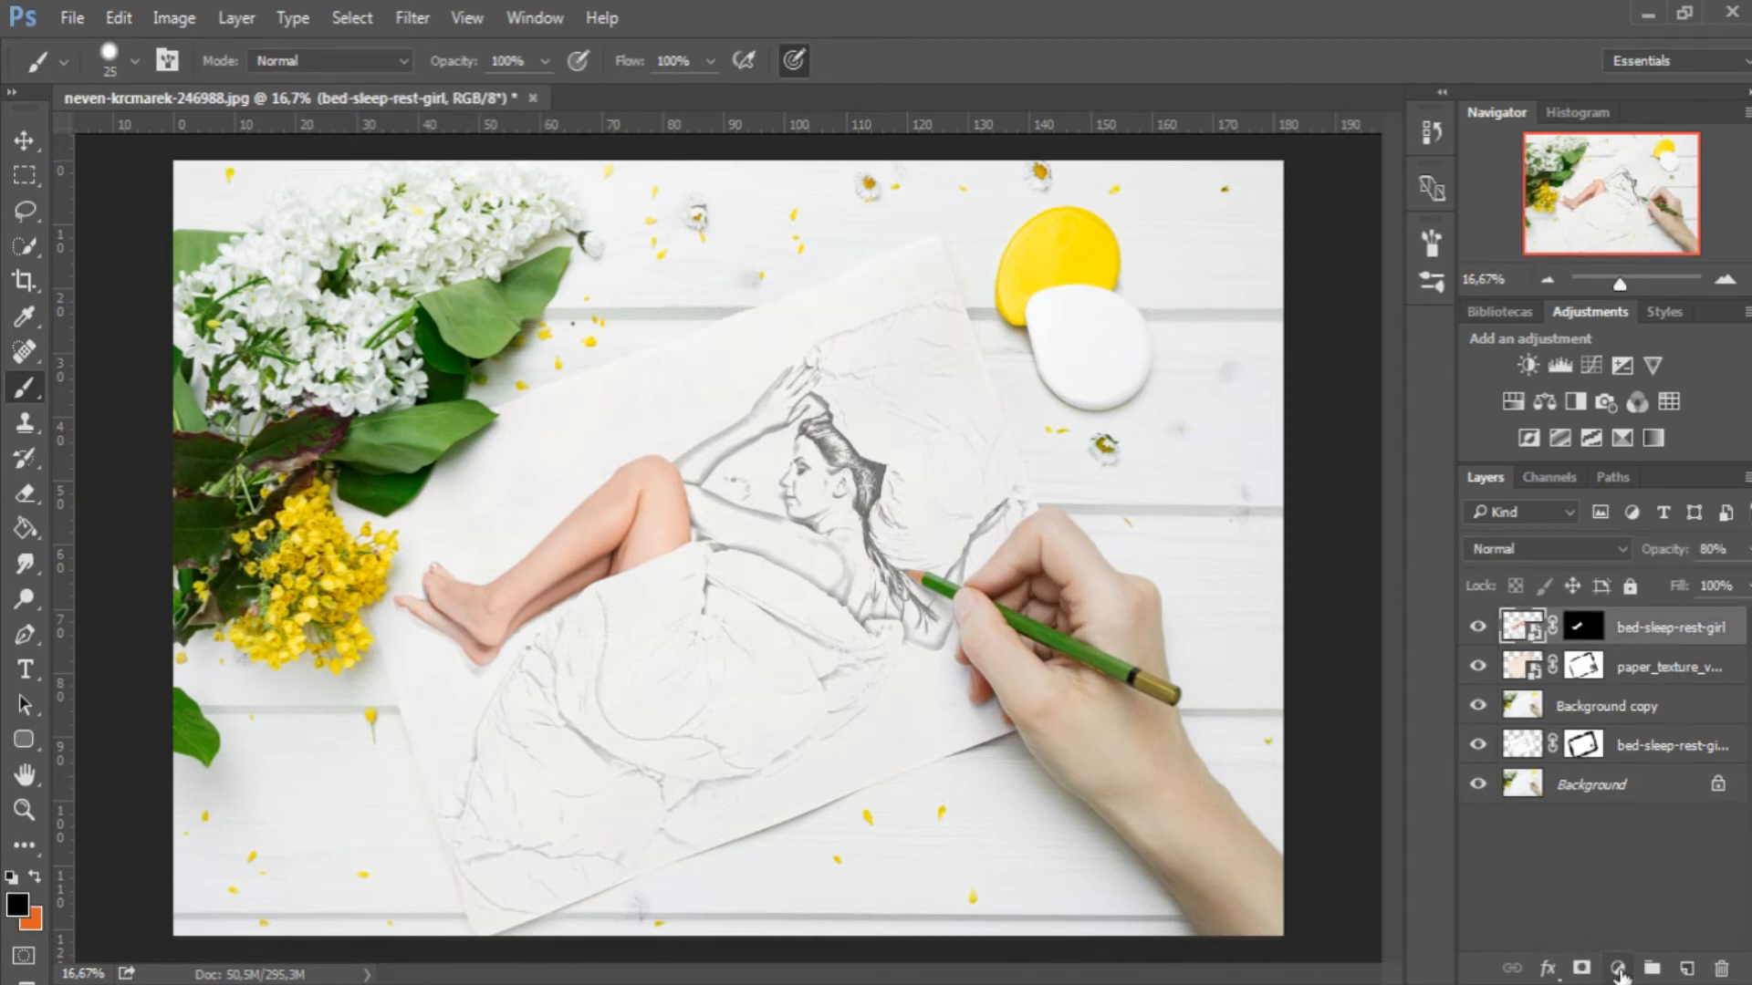
- Add a Curves adjustment layer that slightly lowers the white point and raises the black point, and compare the image without it
click(1618, 970)
click(1606, 551)
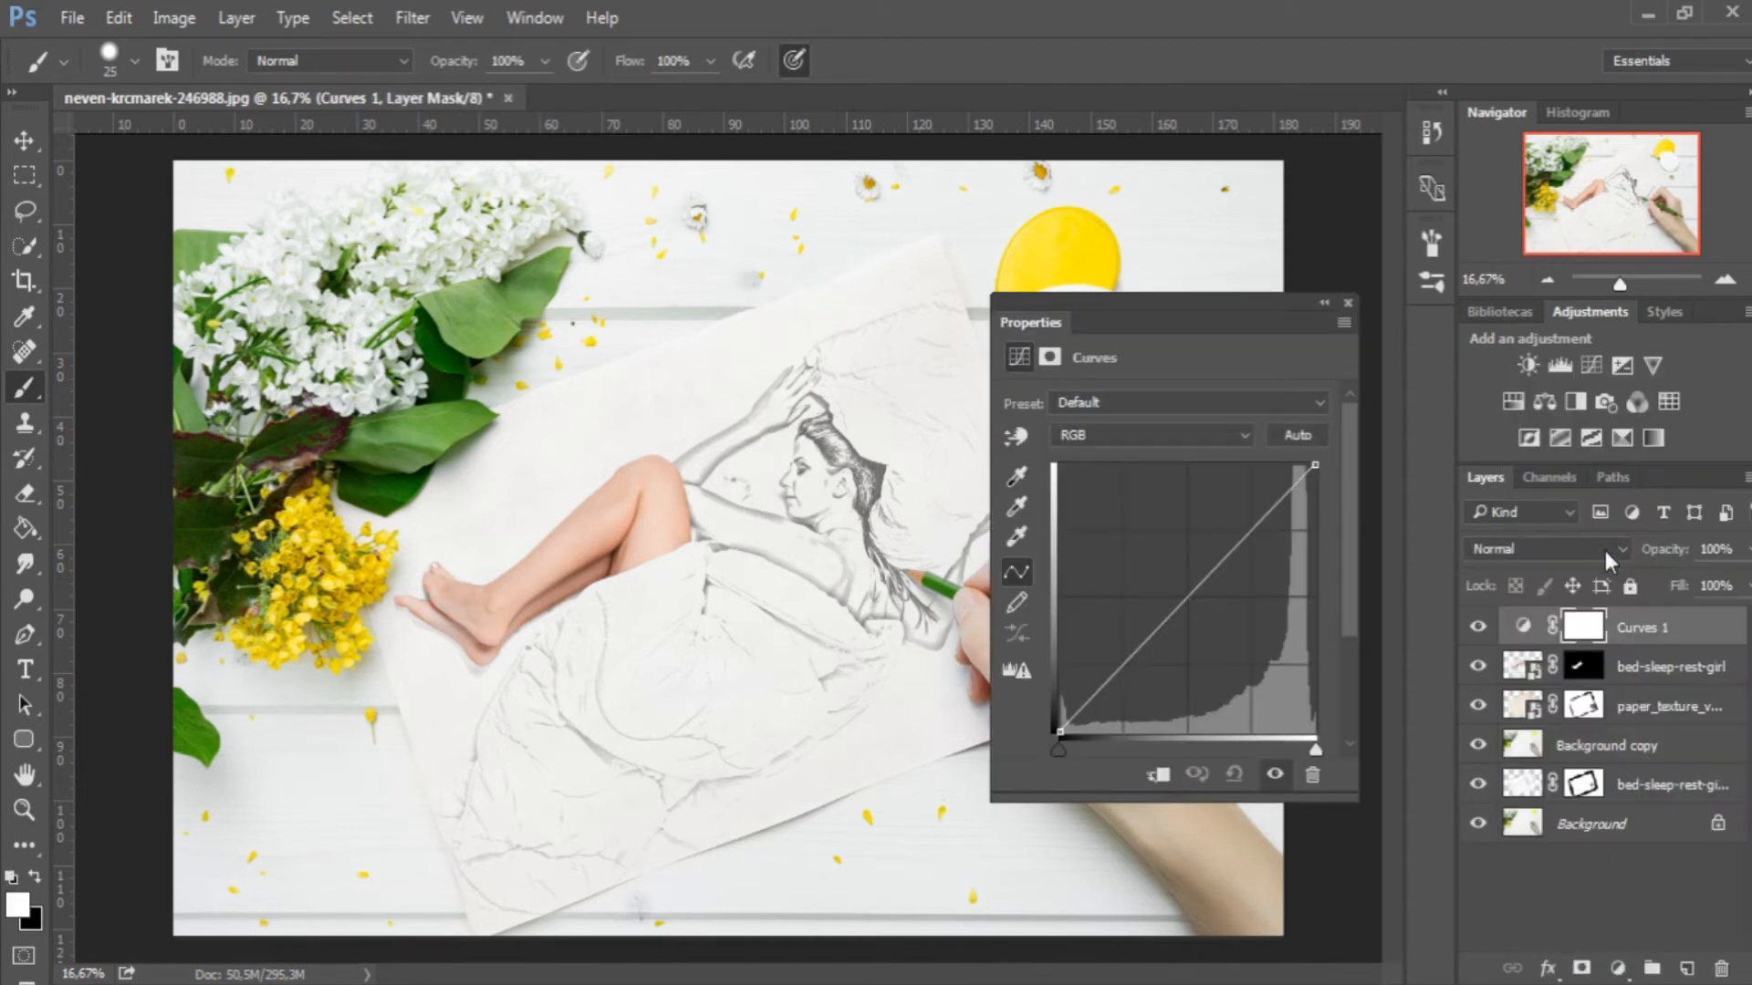
drag(1320, 469, 1319, 477)
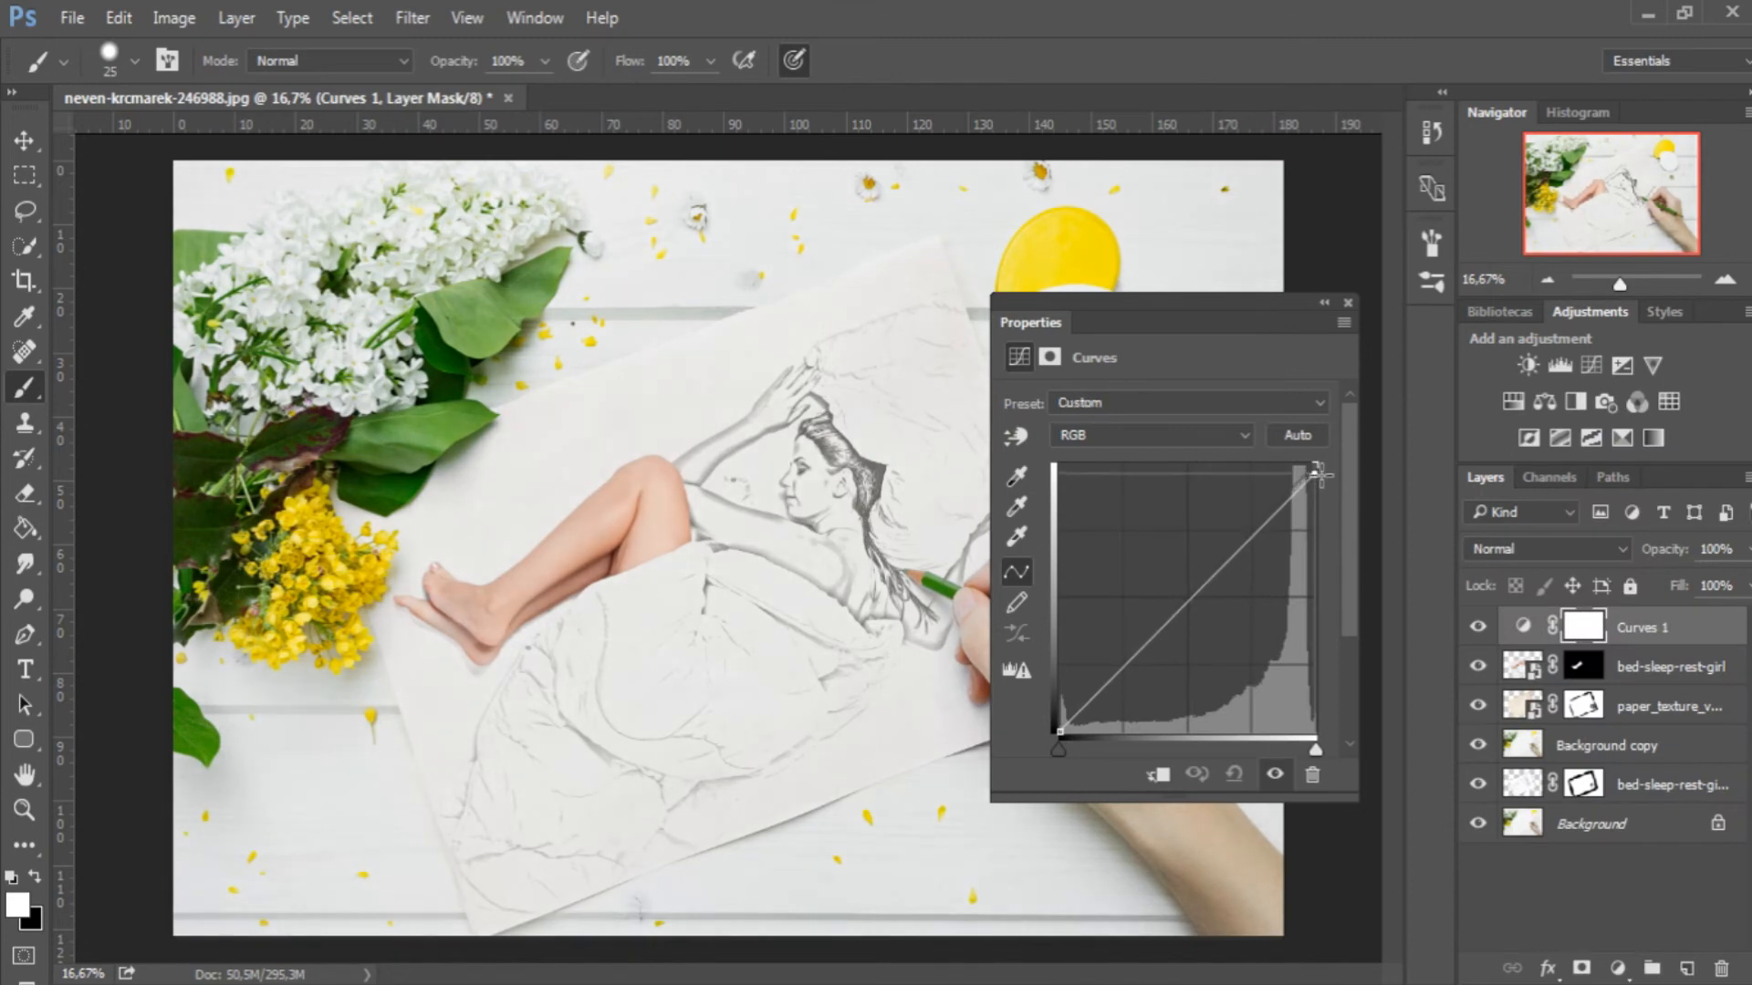
drag(1059, 729, 1059, 720)
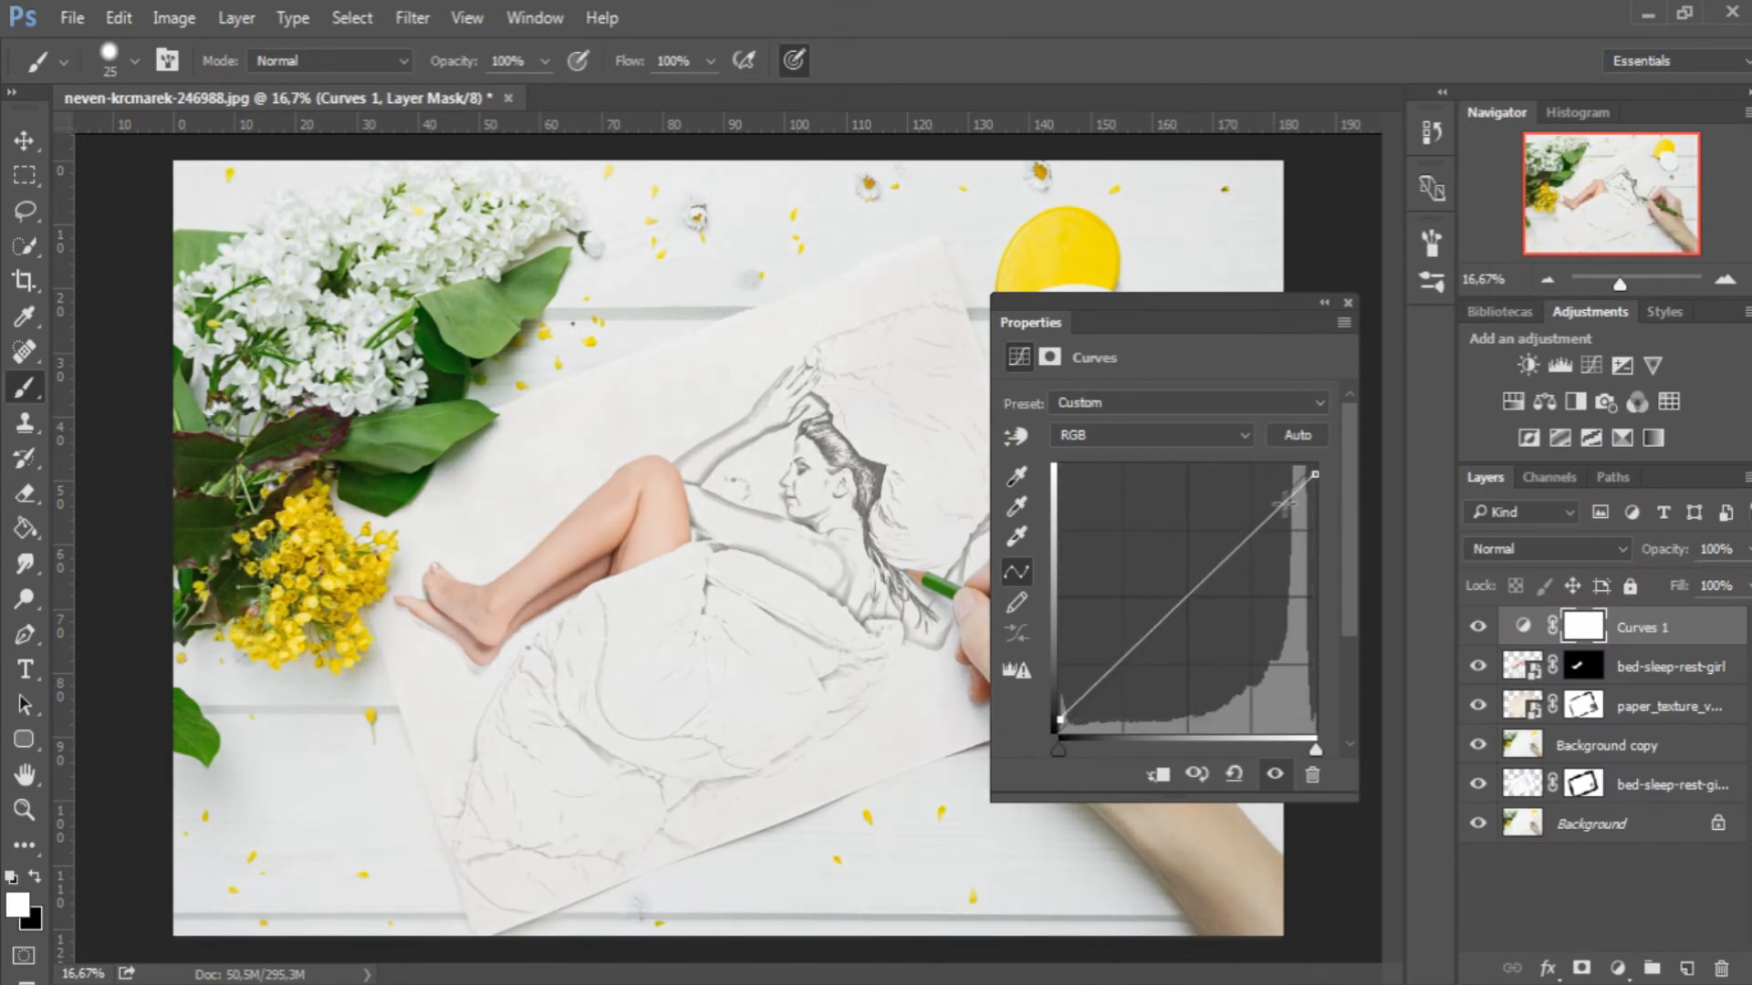
drag(1317, 475, 1317, 480)
click(1348, 303)
click(1477, 627)
click(1477, 627)
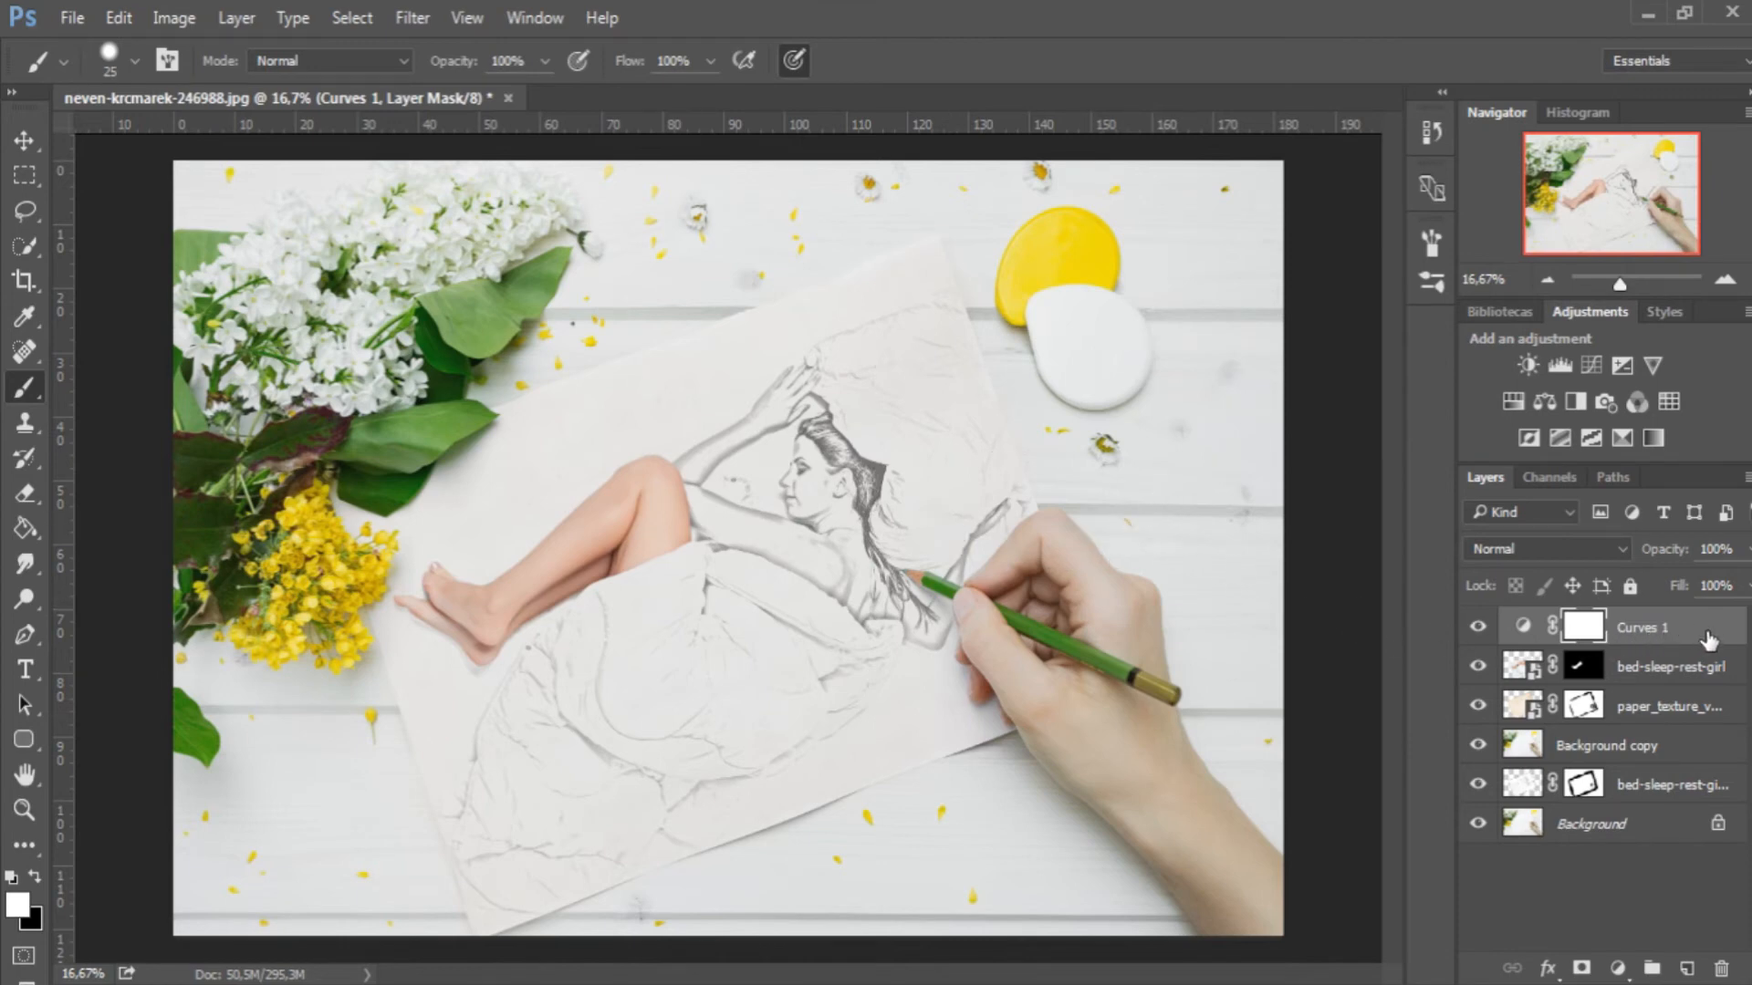
- Merge all visible layers into a new layer and clone out the pillow detail between the arms and face
key(ctrl+shift+alt+e)
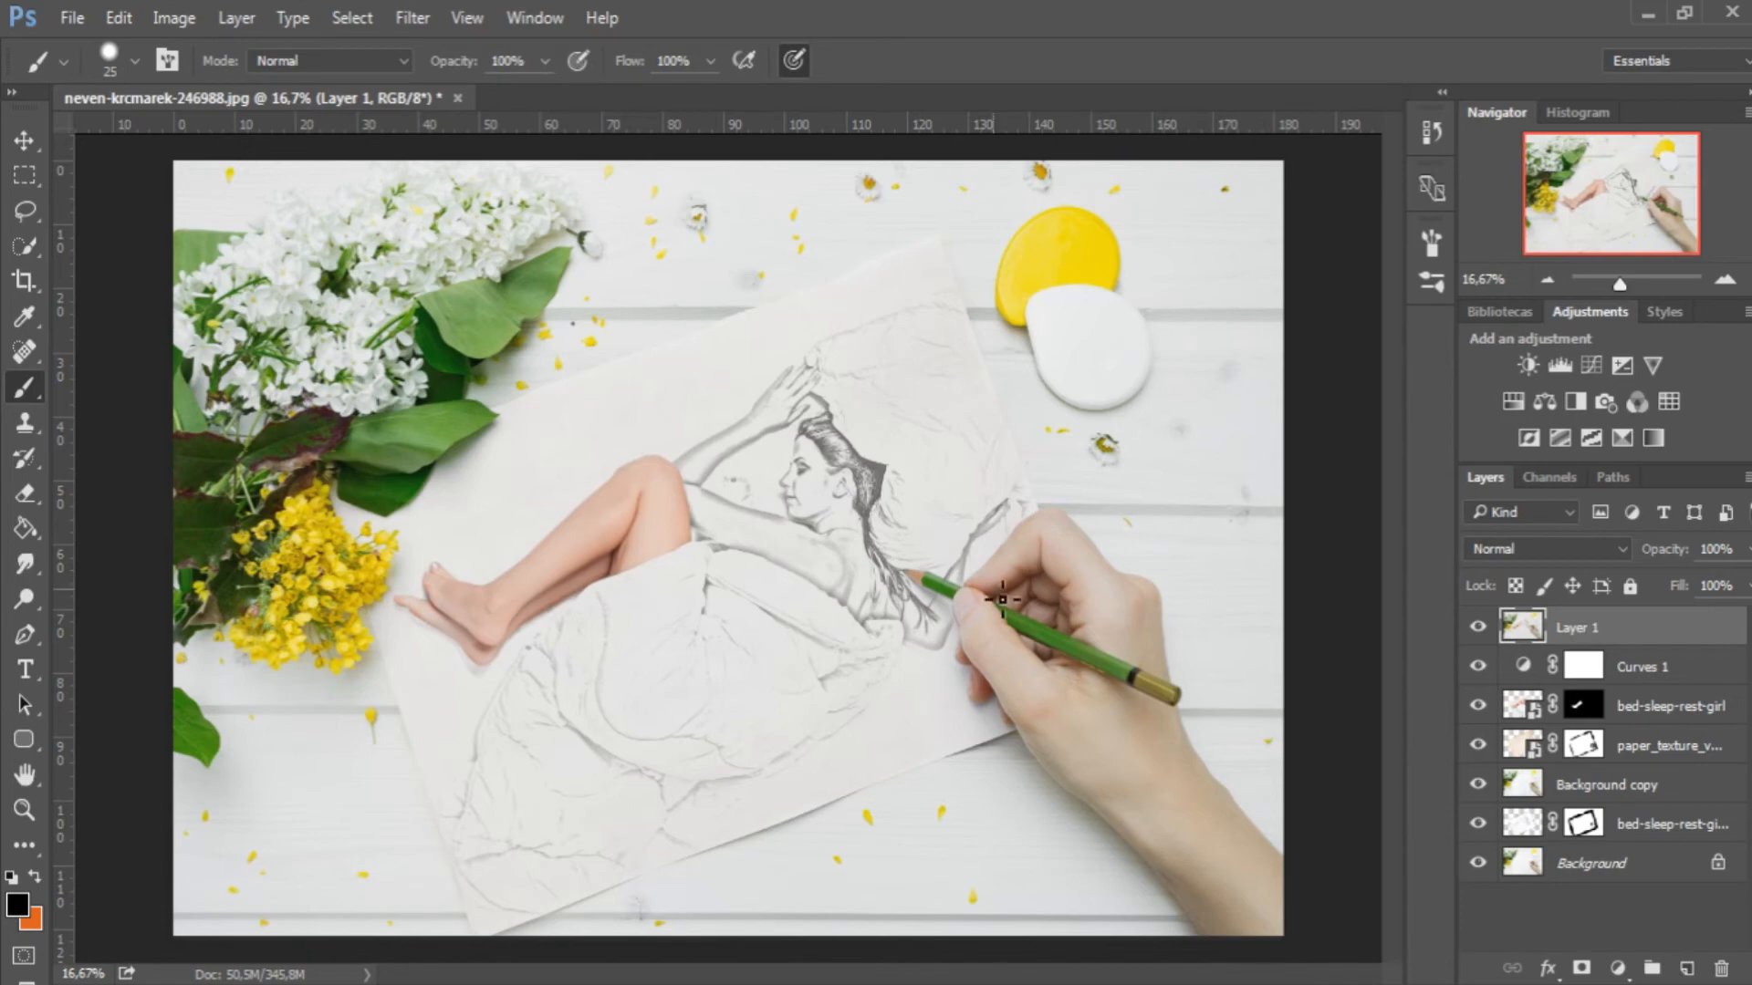
key(z)
mouse_move(768, 508)
mouse_down()
mouse_move(927, 423)
mouse_move(963, 444)
mouse_up()
key(s)
right_click(39, 424)
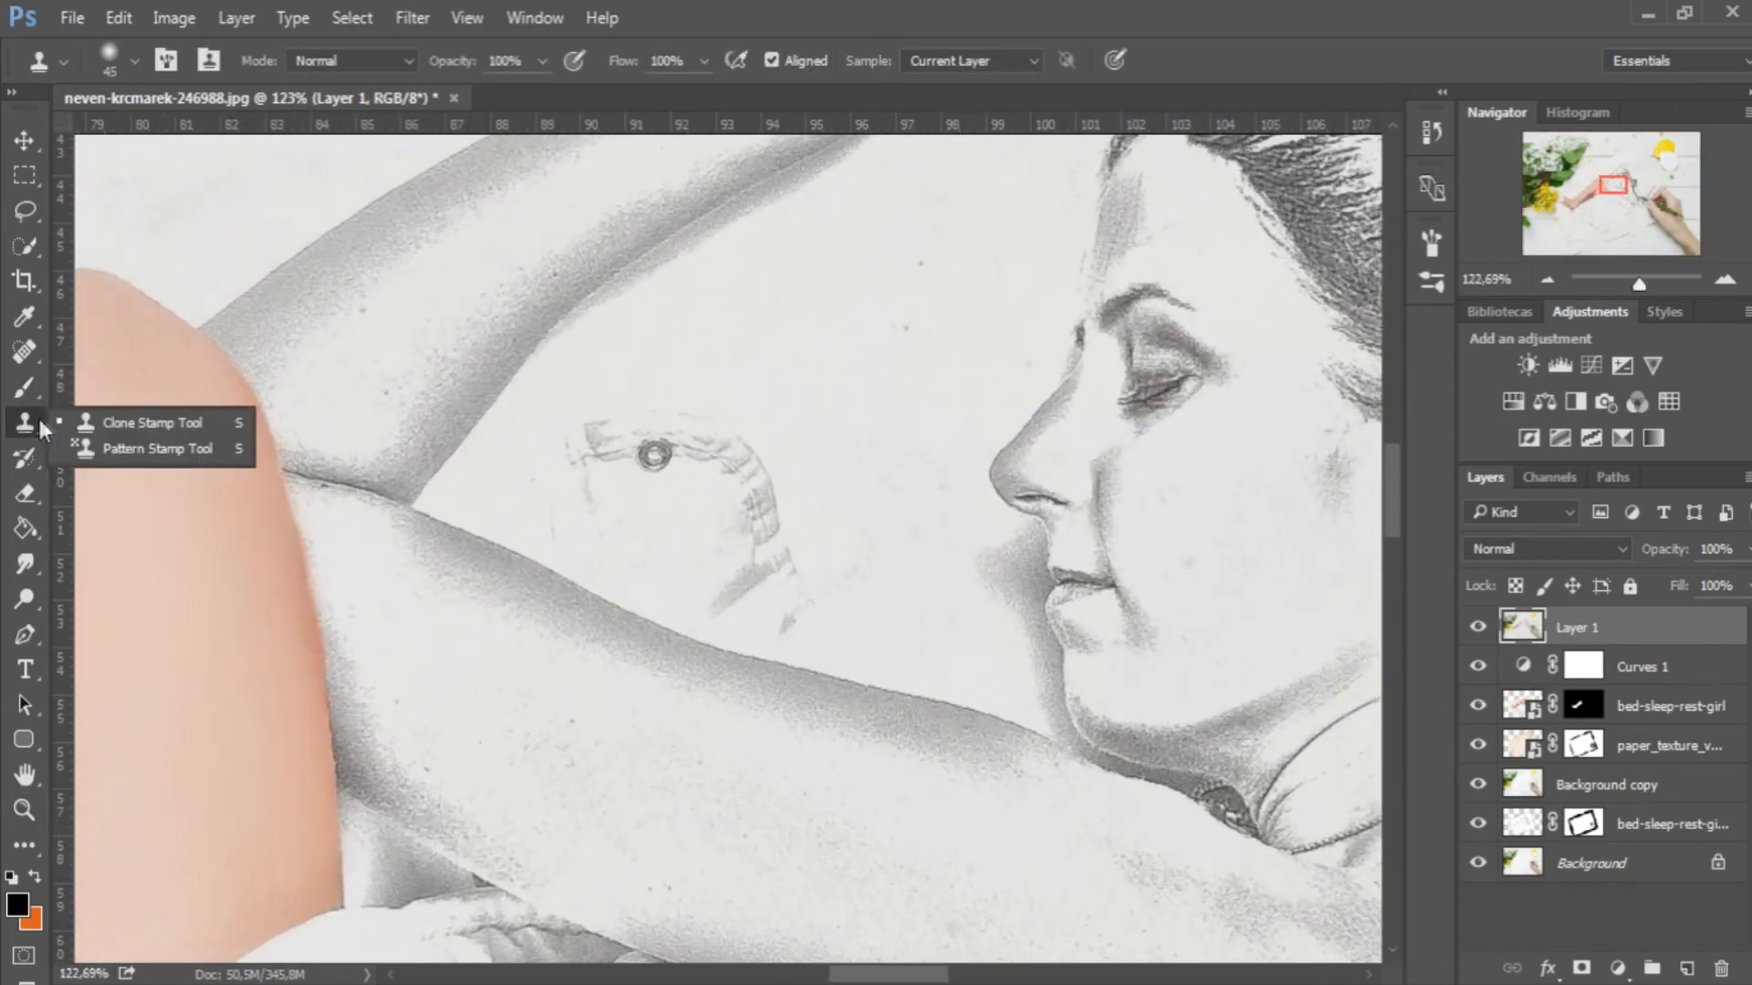
click(186, 424)
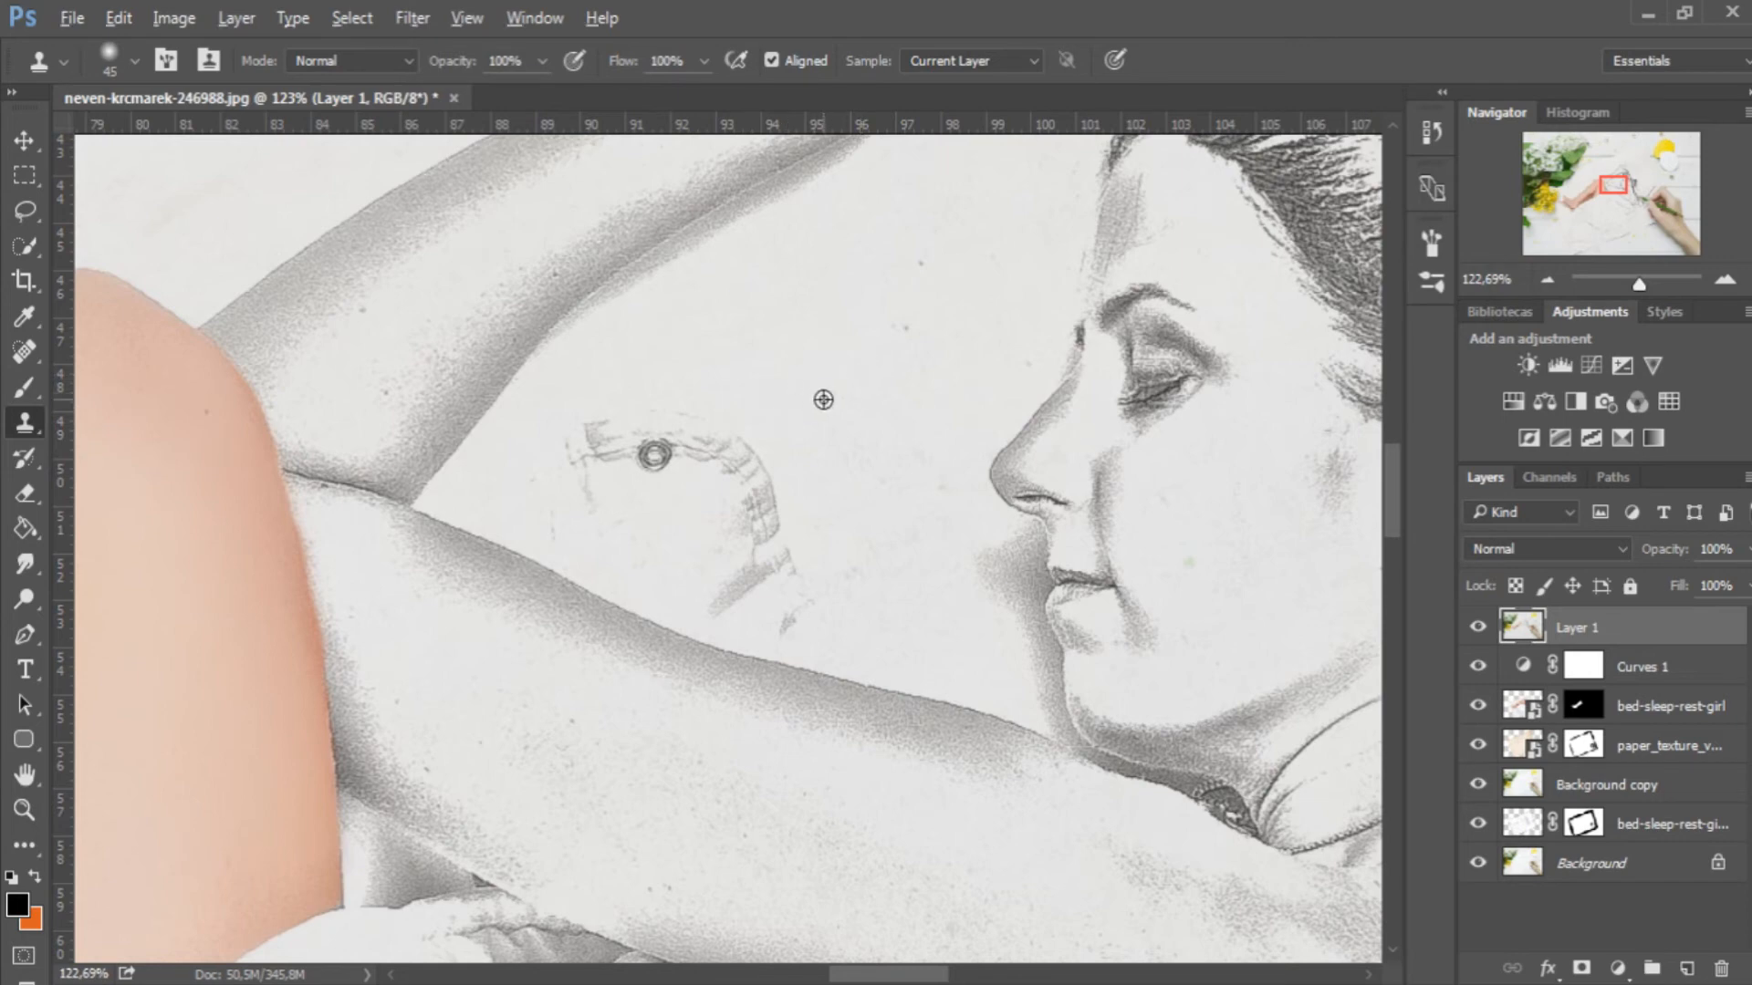
mouse_move(751, 414)
mouse_down()
mouse_move(661, 448)
mouse_move(720, 446)
mouse_move(762, 597)
mouse_move(541, 481)
mouse_move(574, 509)
mouse_up()
alt+click(846, 358)
drag(907, 319, 904, 297)
- Clone clean paper over the stray mark on the blanket near the legs
drag(1609, 185, 1566, 211)
alt+click(647, 637)
mouse_move(850, 587)
mouse_down()
mouse_move(819, 583)
mouse_move(885, 555)
mouse_up()
key(ctrl+minus)
key(ctrl+minus)
key(ctrl+minus)
key(ctrl+minus)
key(ctrl+minus)
key(ctrl+minus)
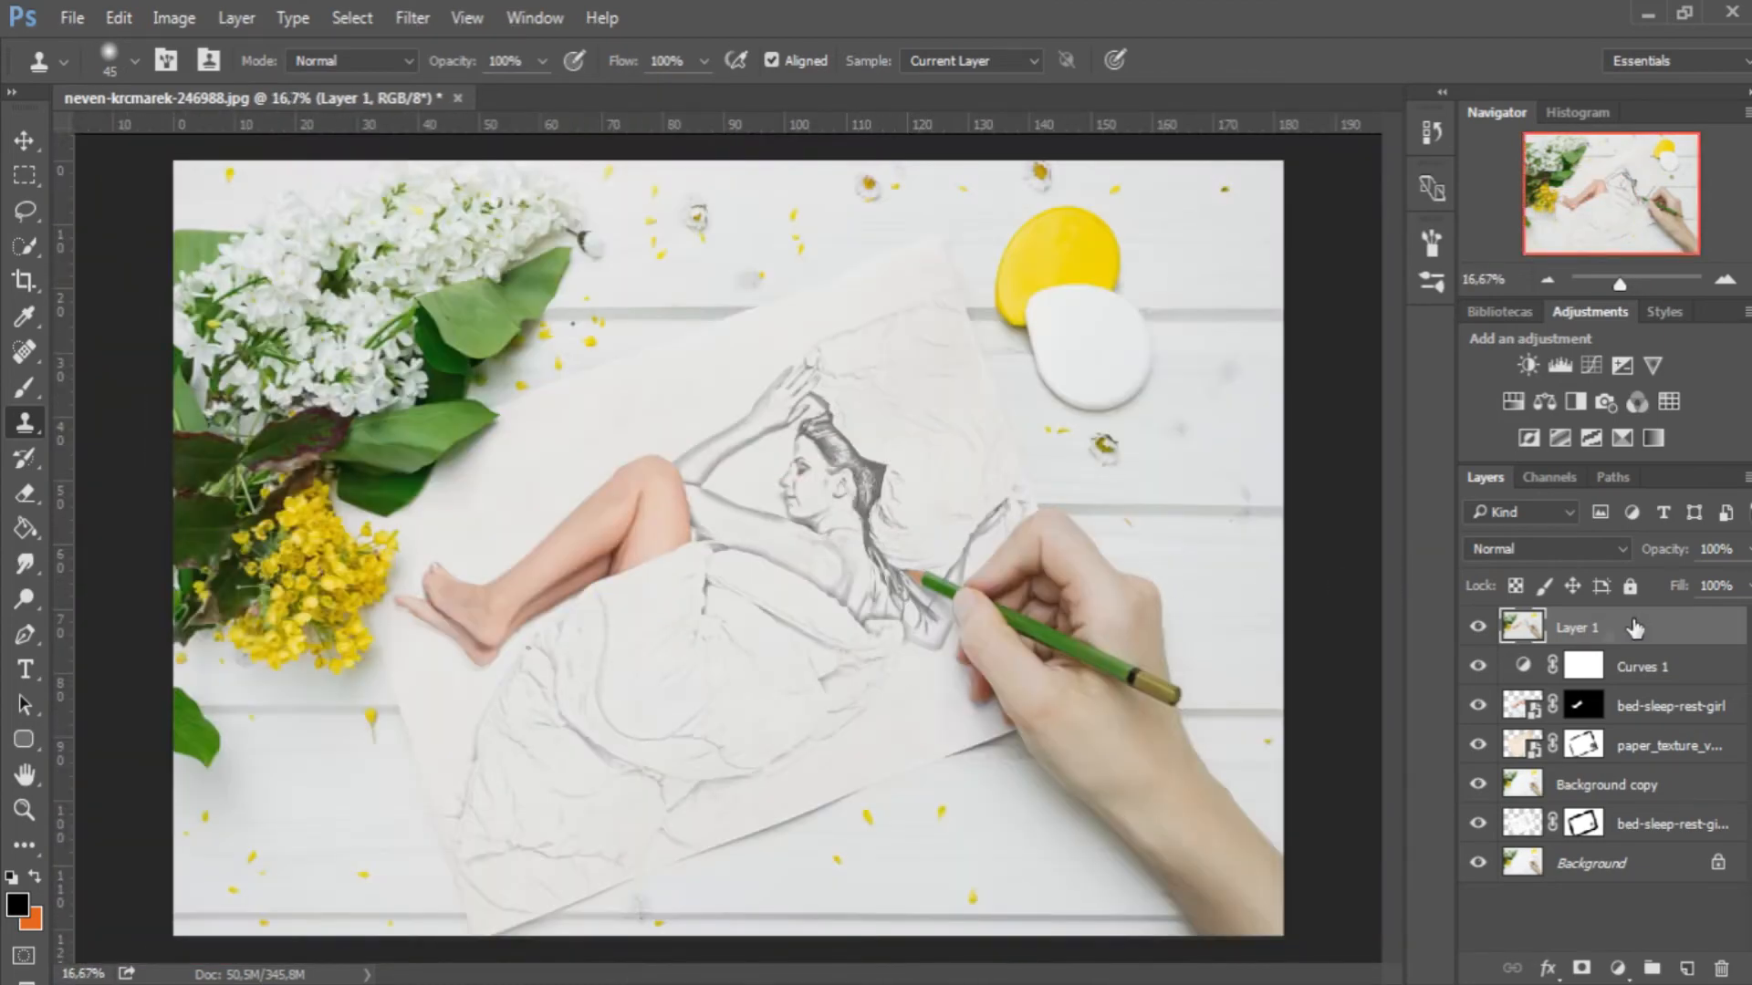
- Add a white layer mask to Layer 1 and prepare a black brush for work around the pencil tip
key(z)
drag(927, 587, 1083, 614)
drag(871, 588, 1099, 567)
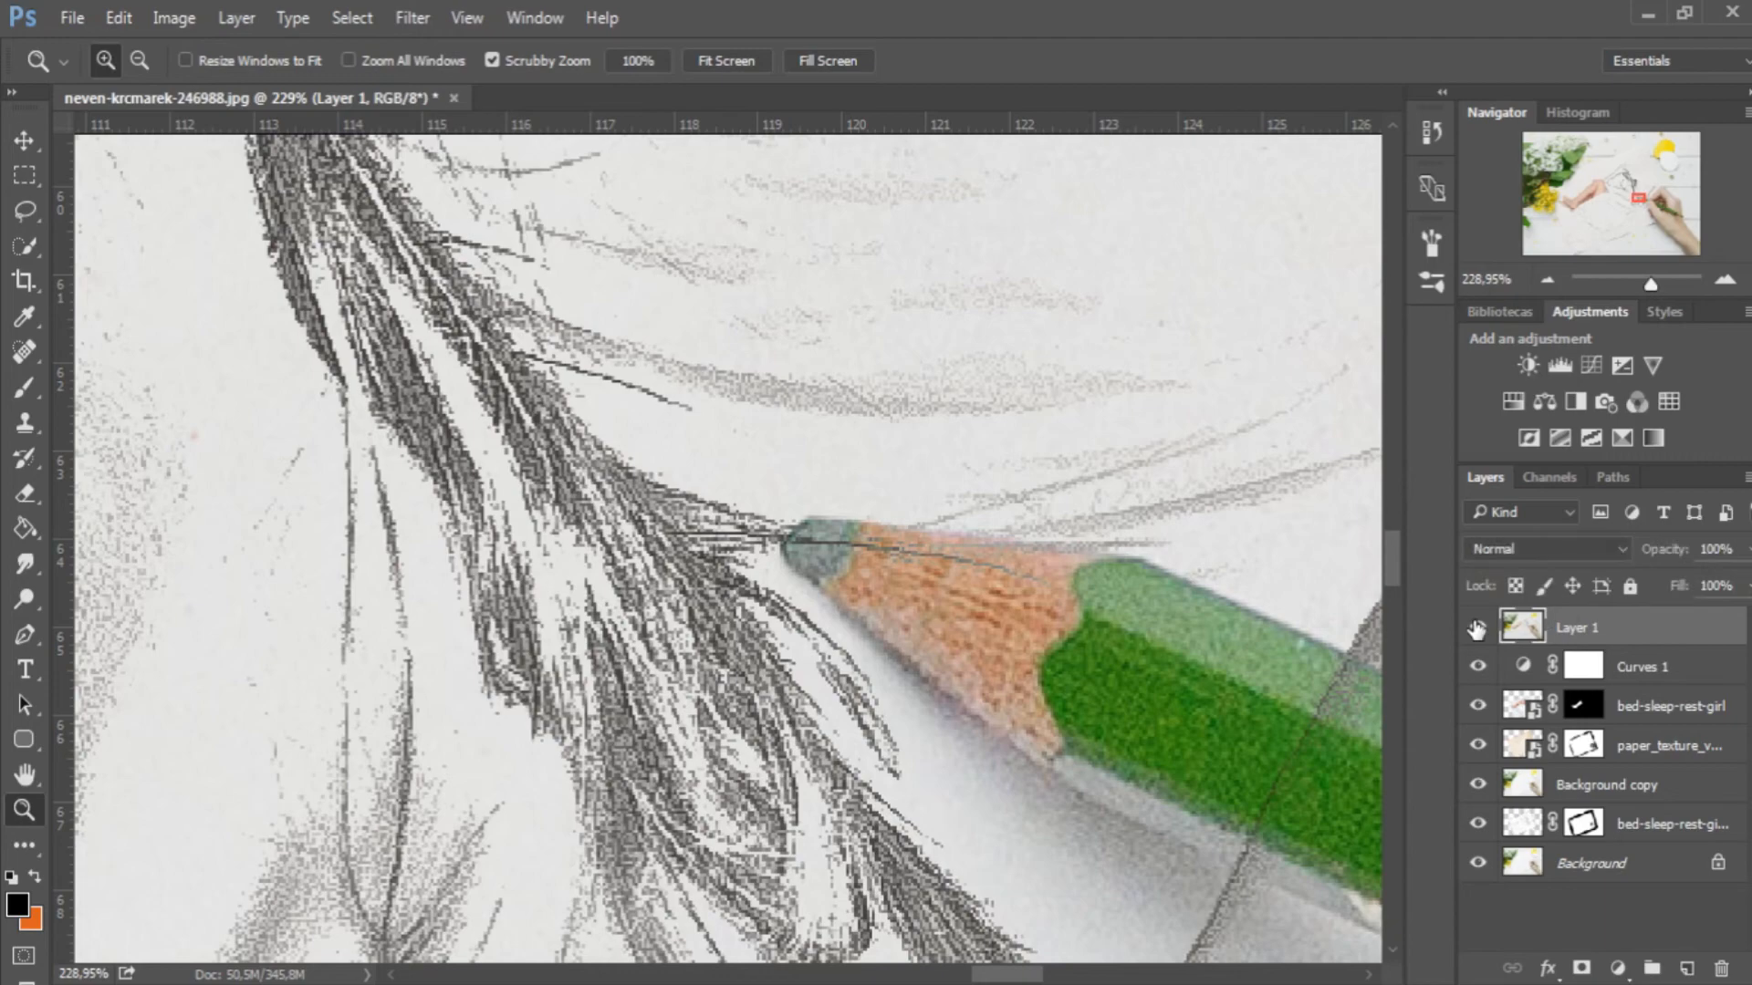
key(ctrl+minus)
key(ctrl+minus)
key(ctrl+minus)
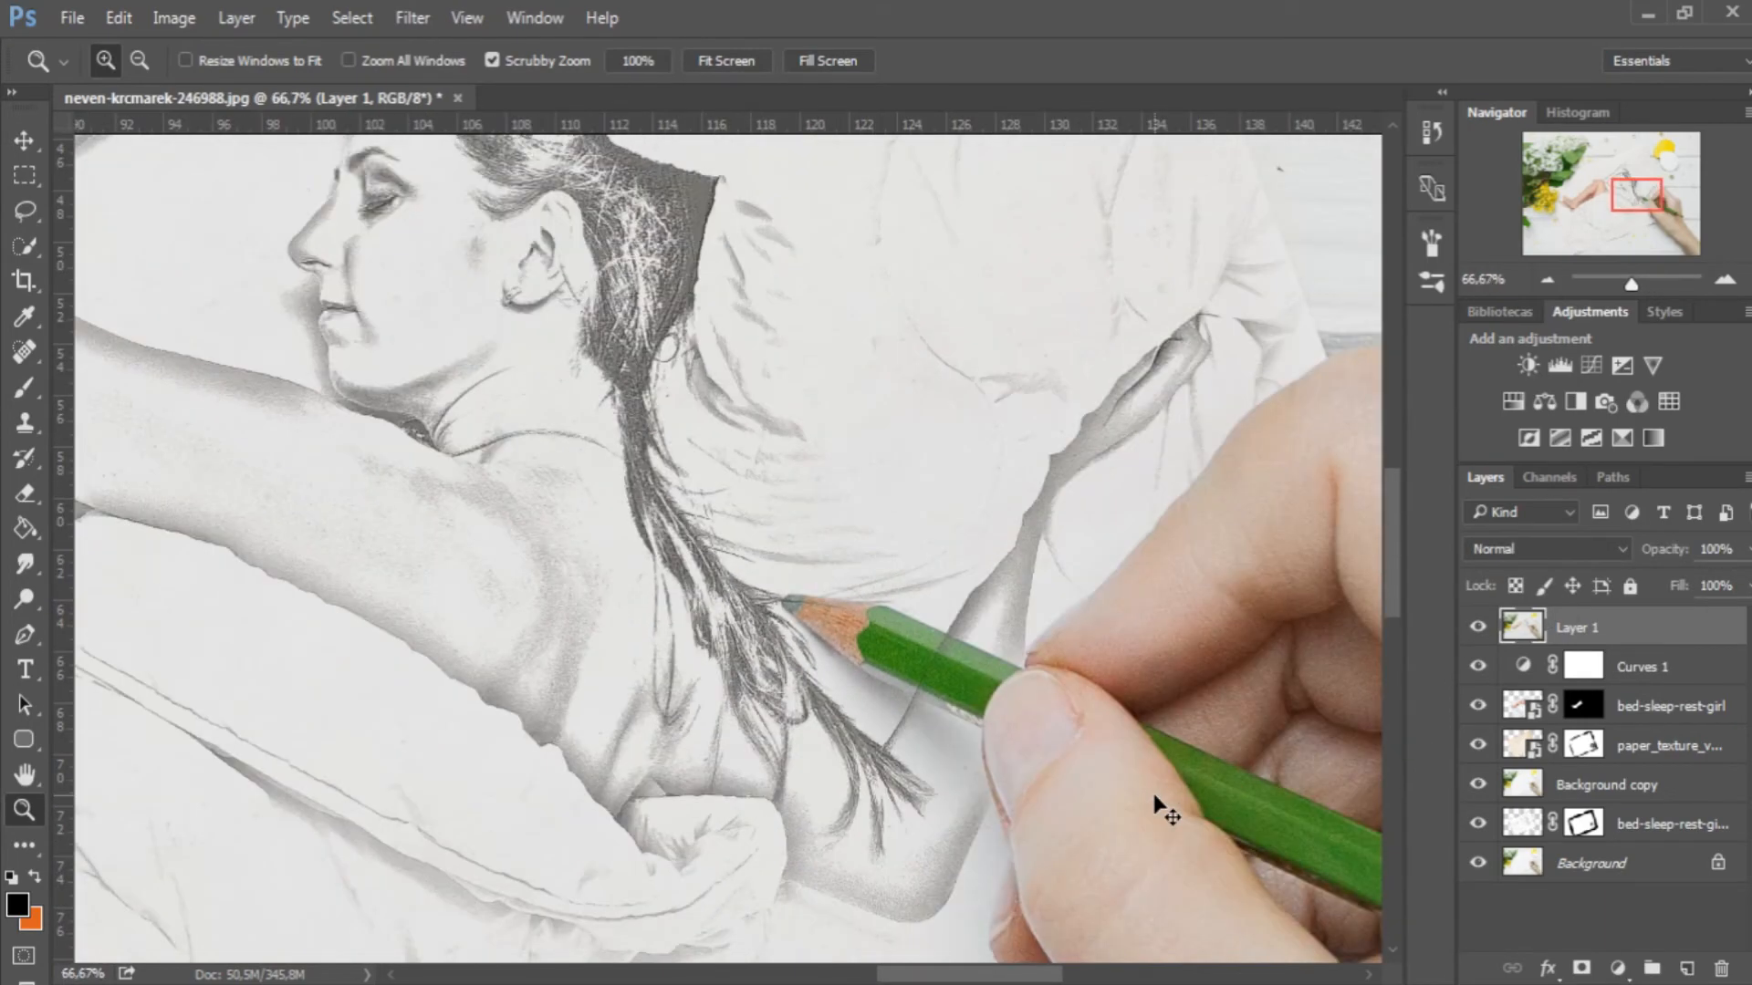
drag(897, 733, 983, 703)
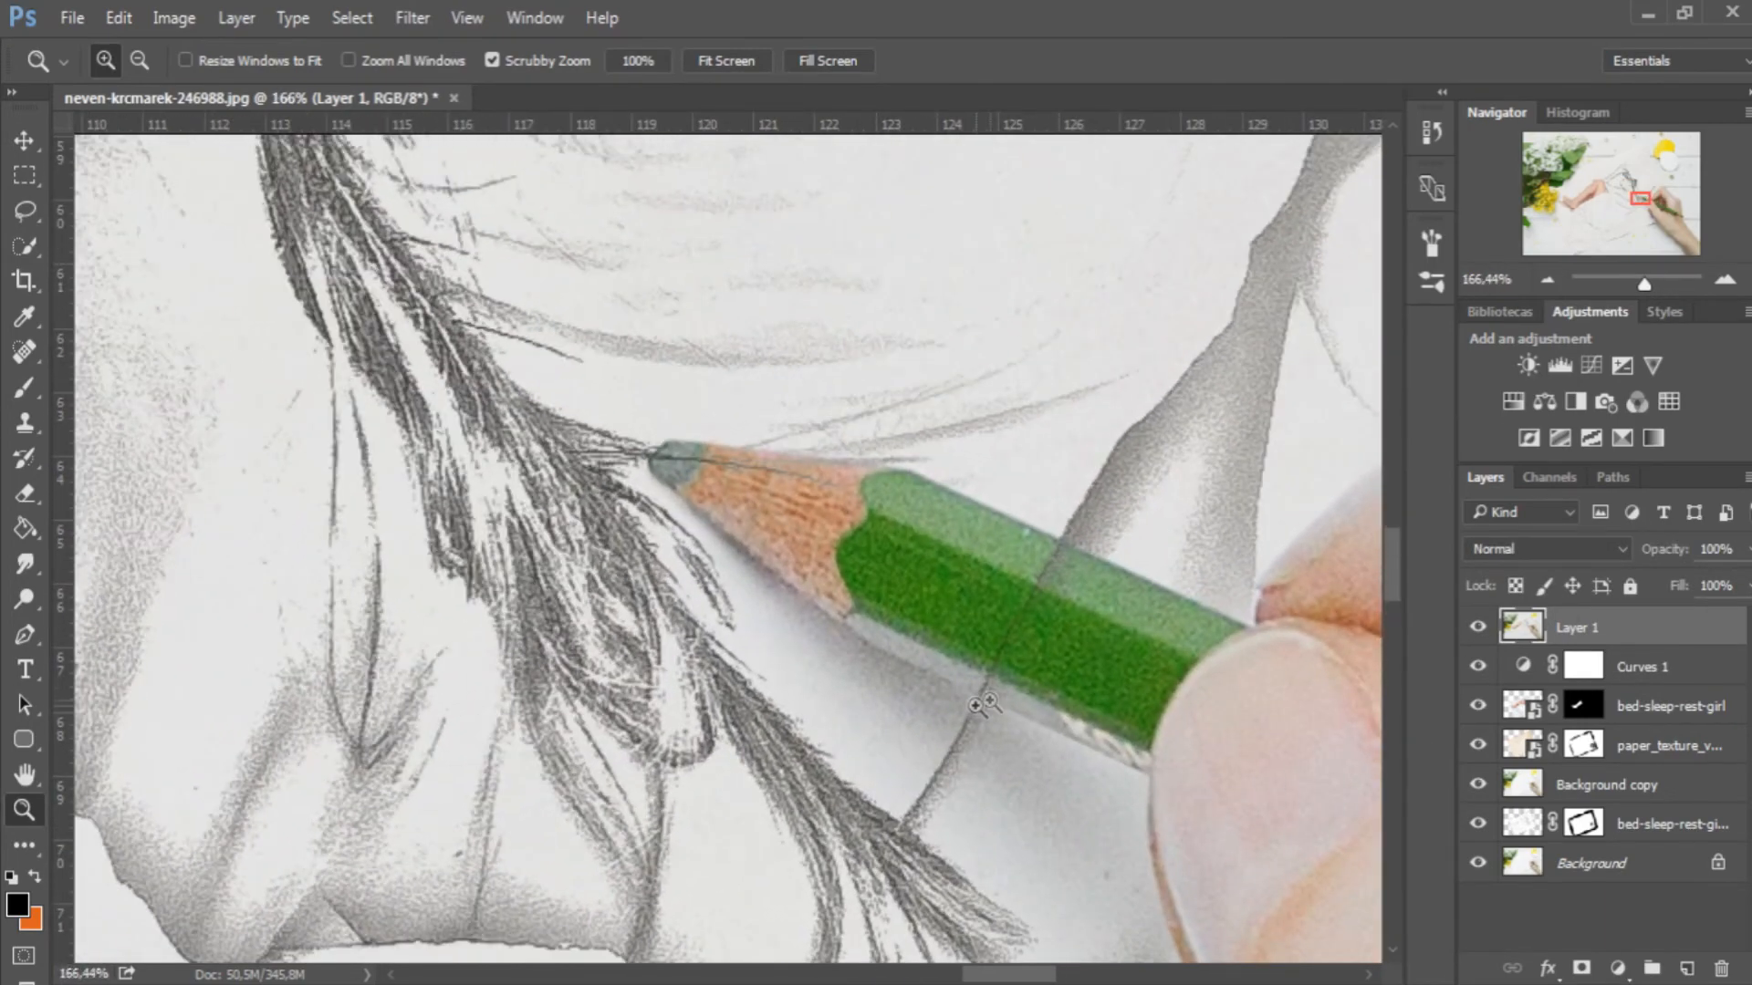
click(1583, 965)
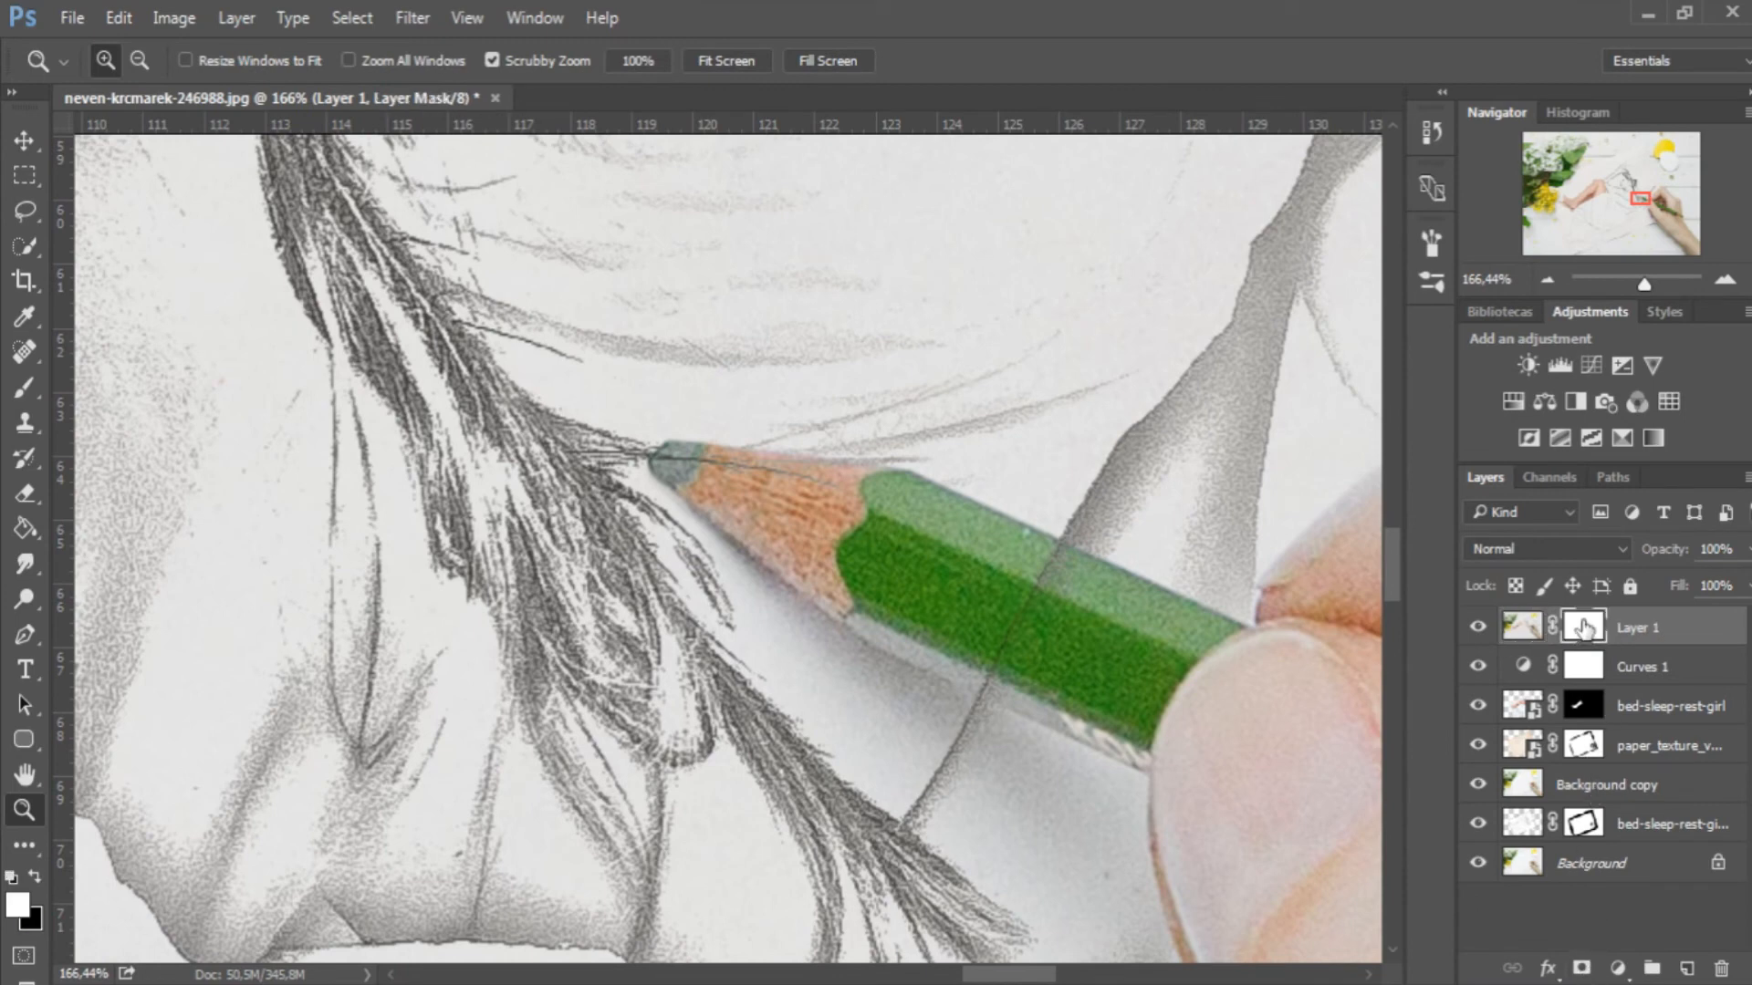
key(b)
key(d)
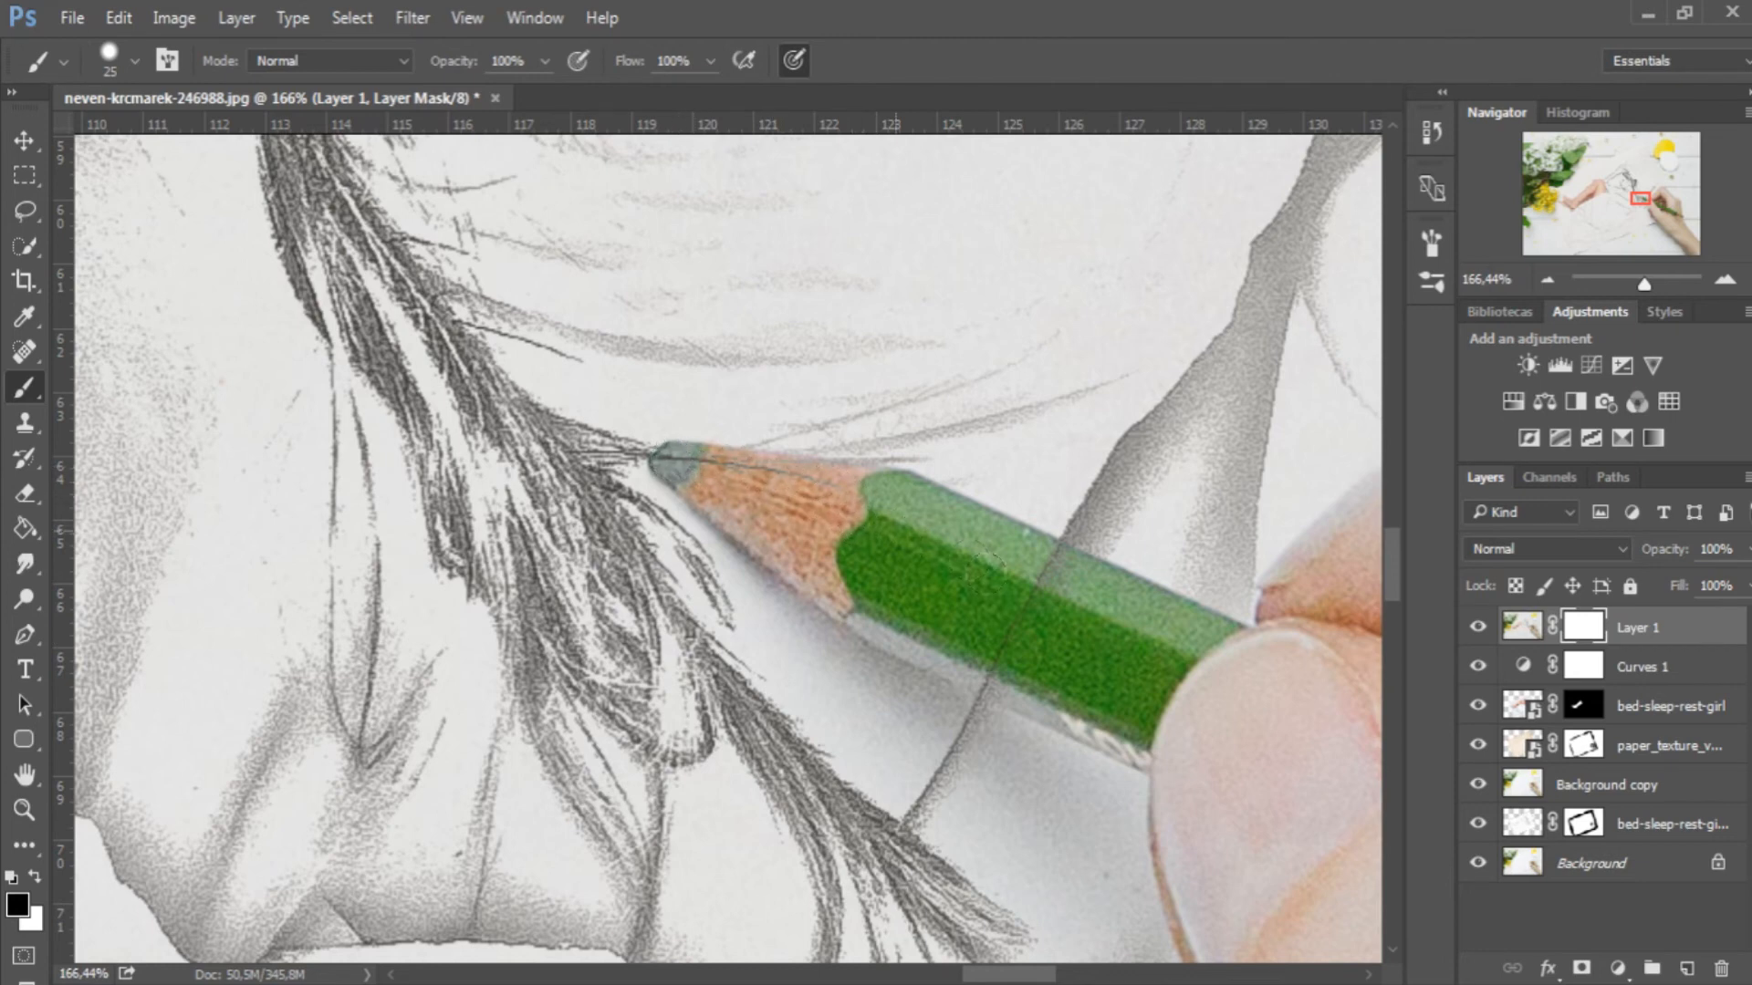
- Activate the mask of the sketch layer and remove the sketch lines crossing the pencil
click(1507, 712)
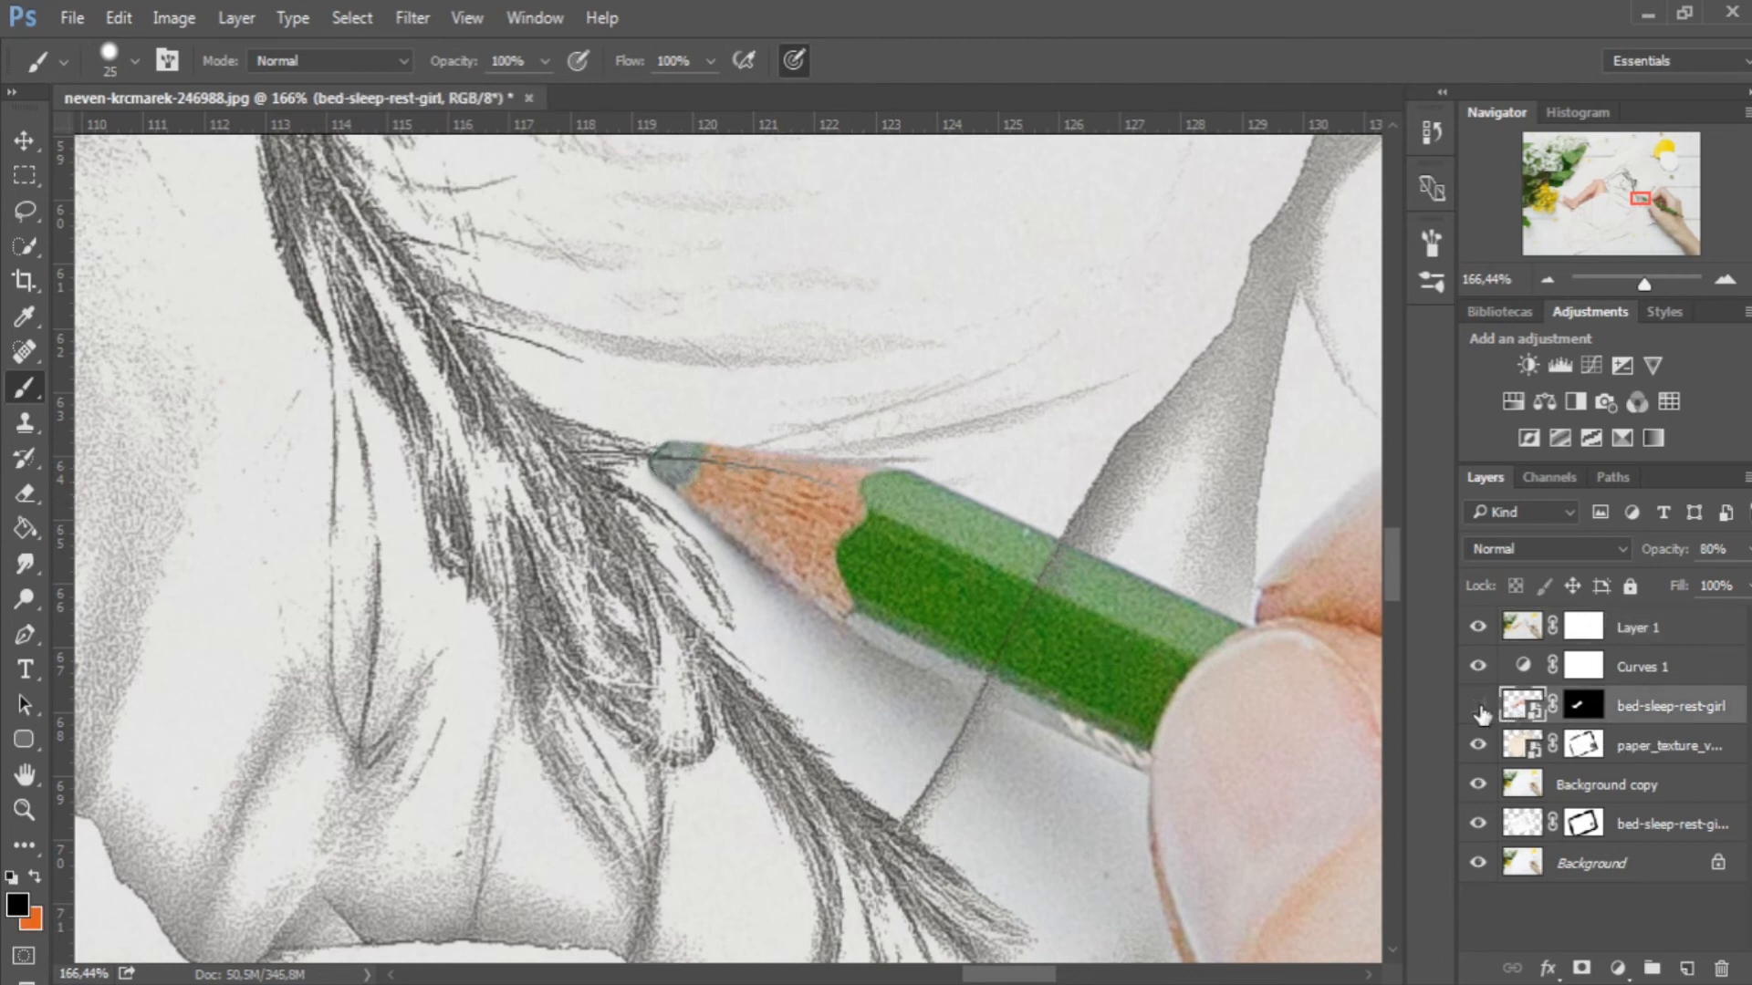
click(1496, 748)
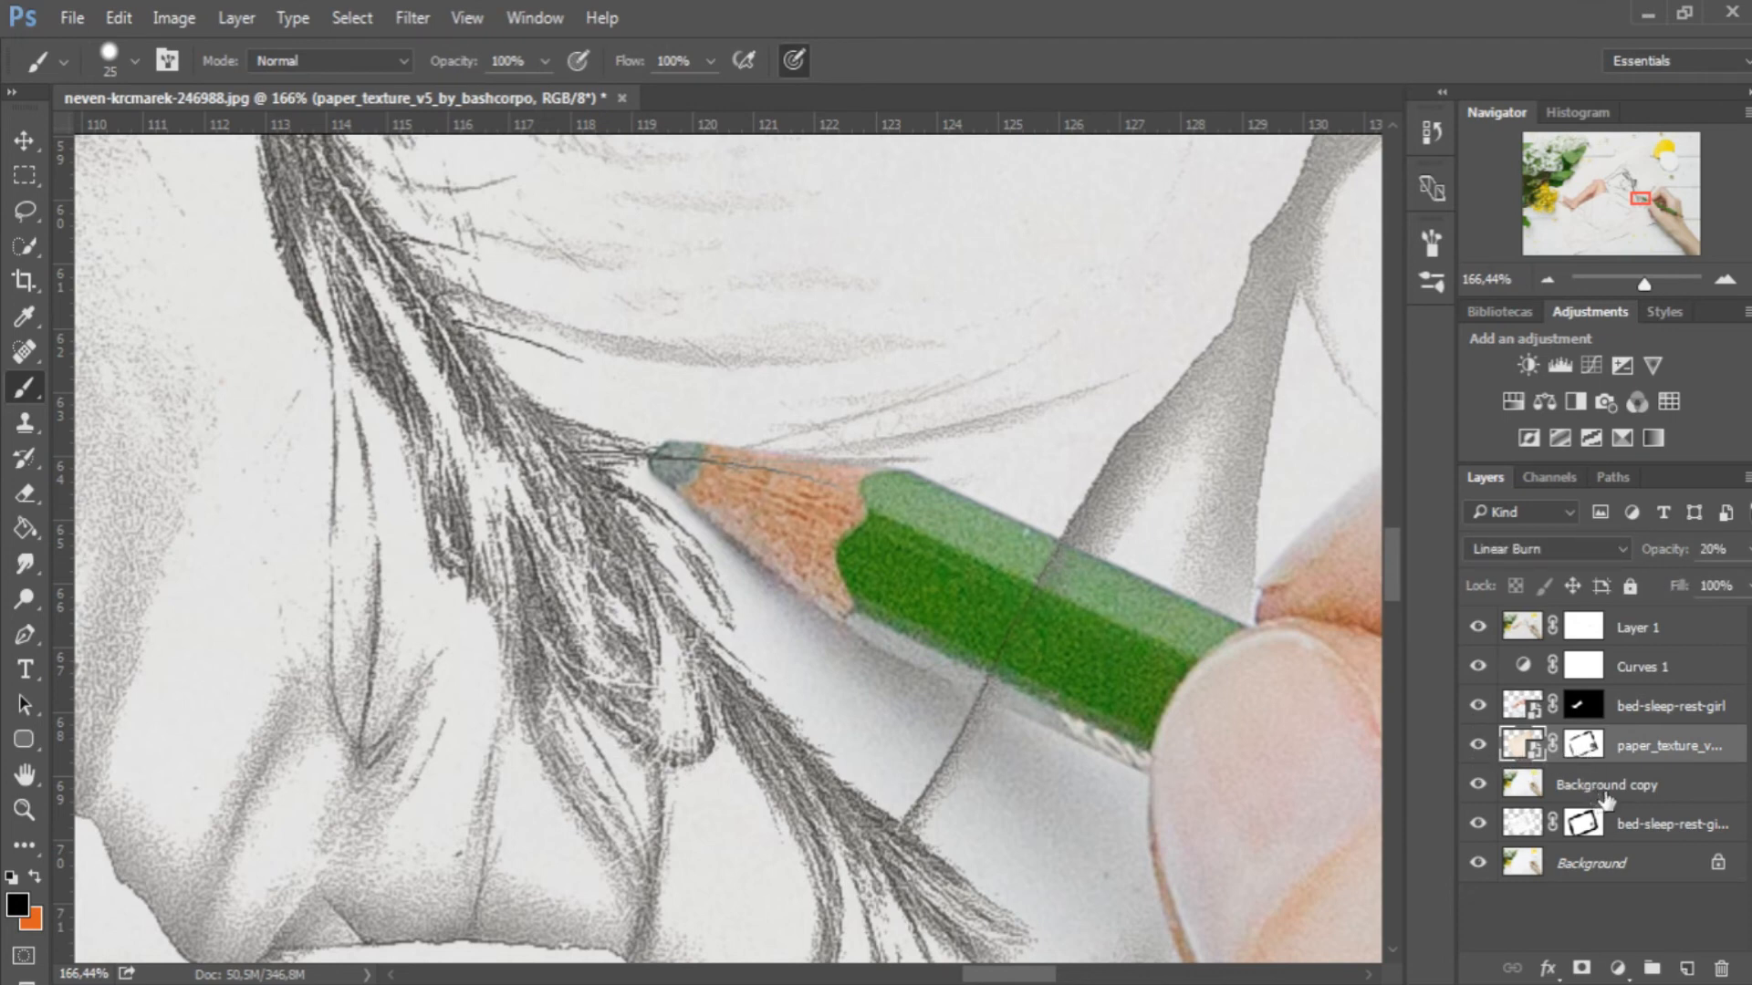
click(1585, 824)
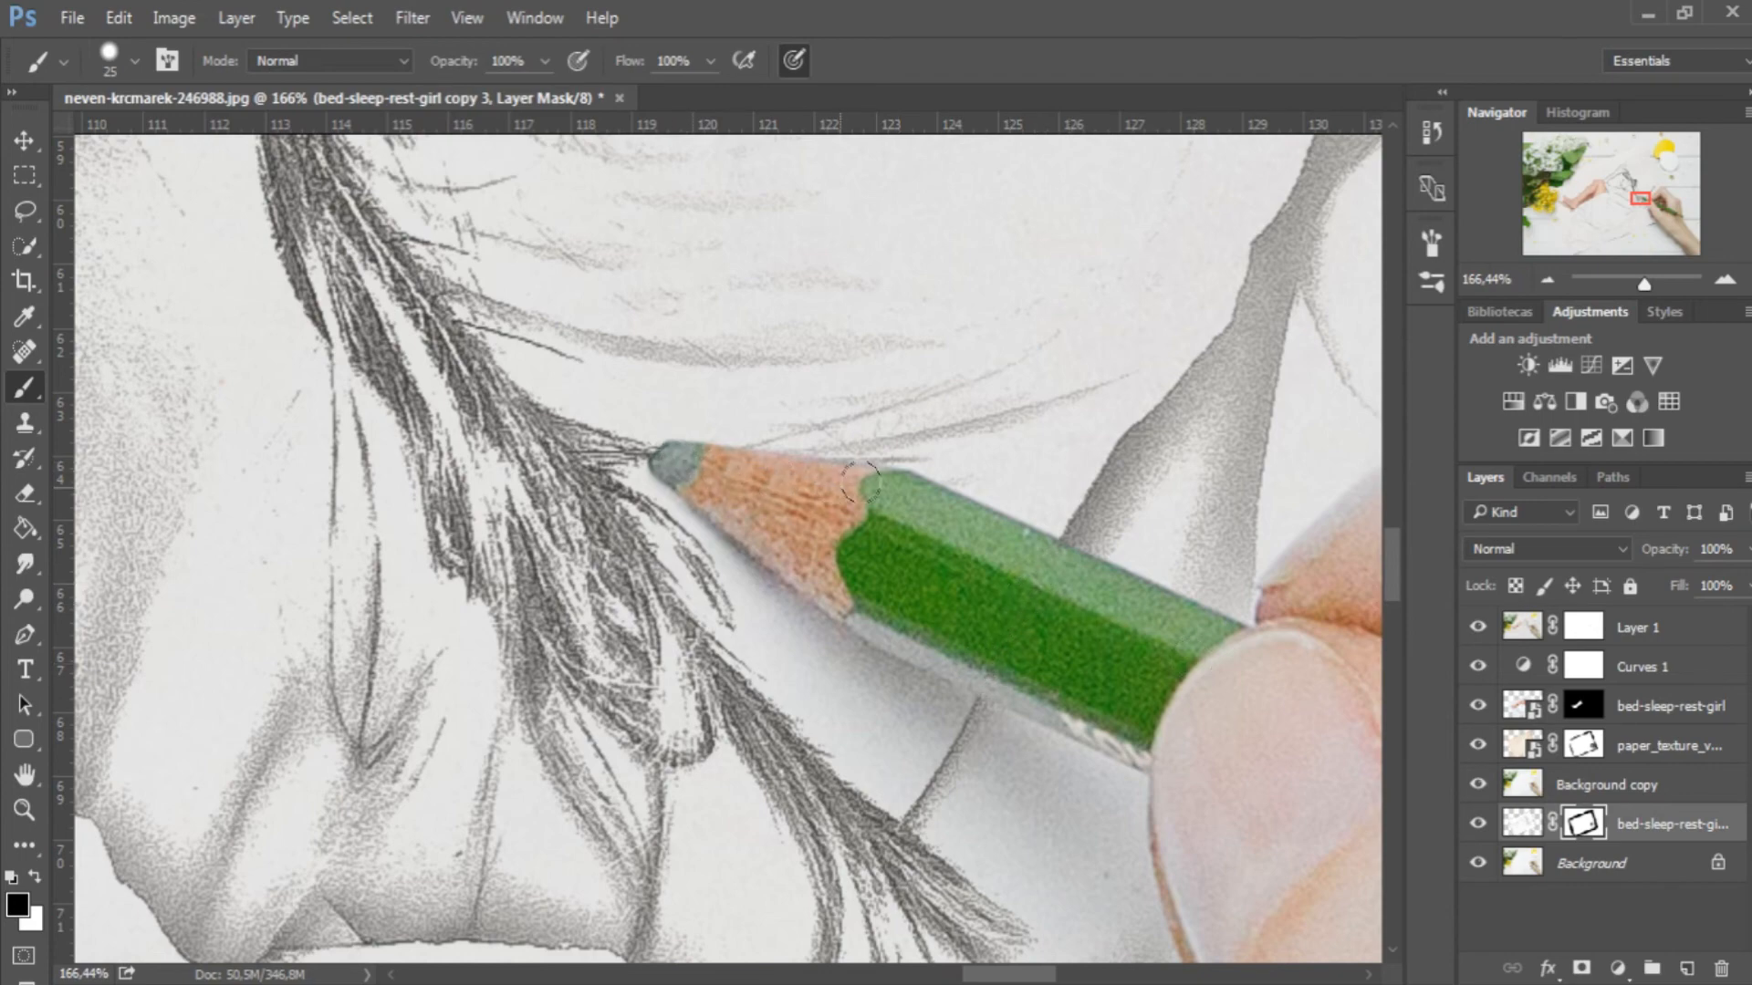
- Add a new empty layer directly above Layer 1 for recolouring the pencil tip
drag(1668, 224, 1647, 201)
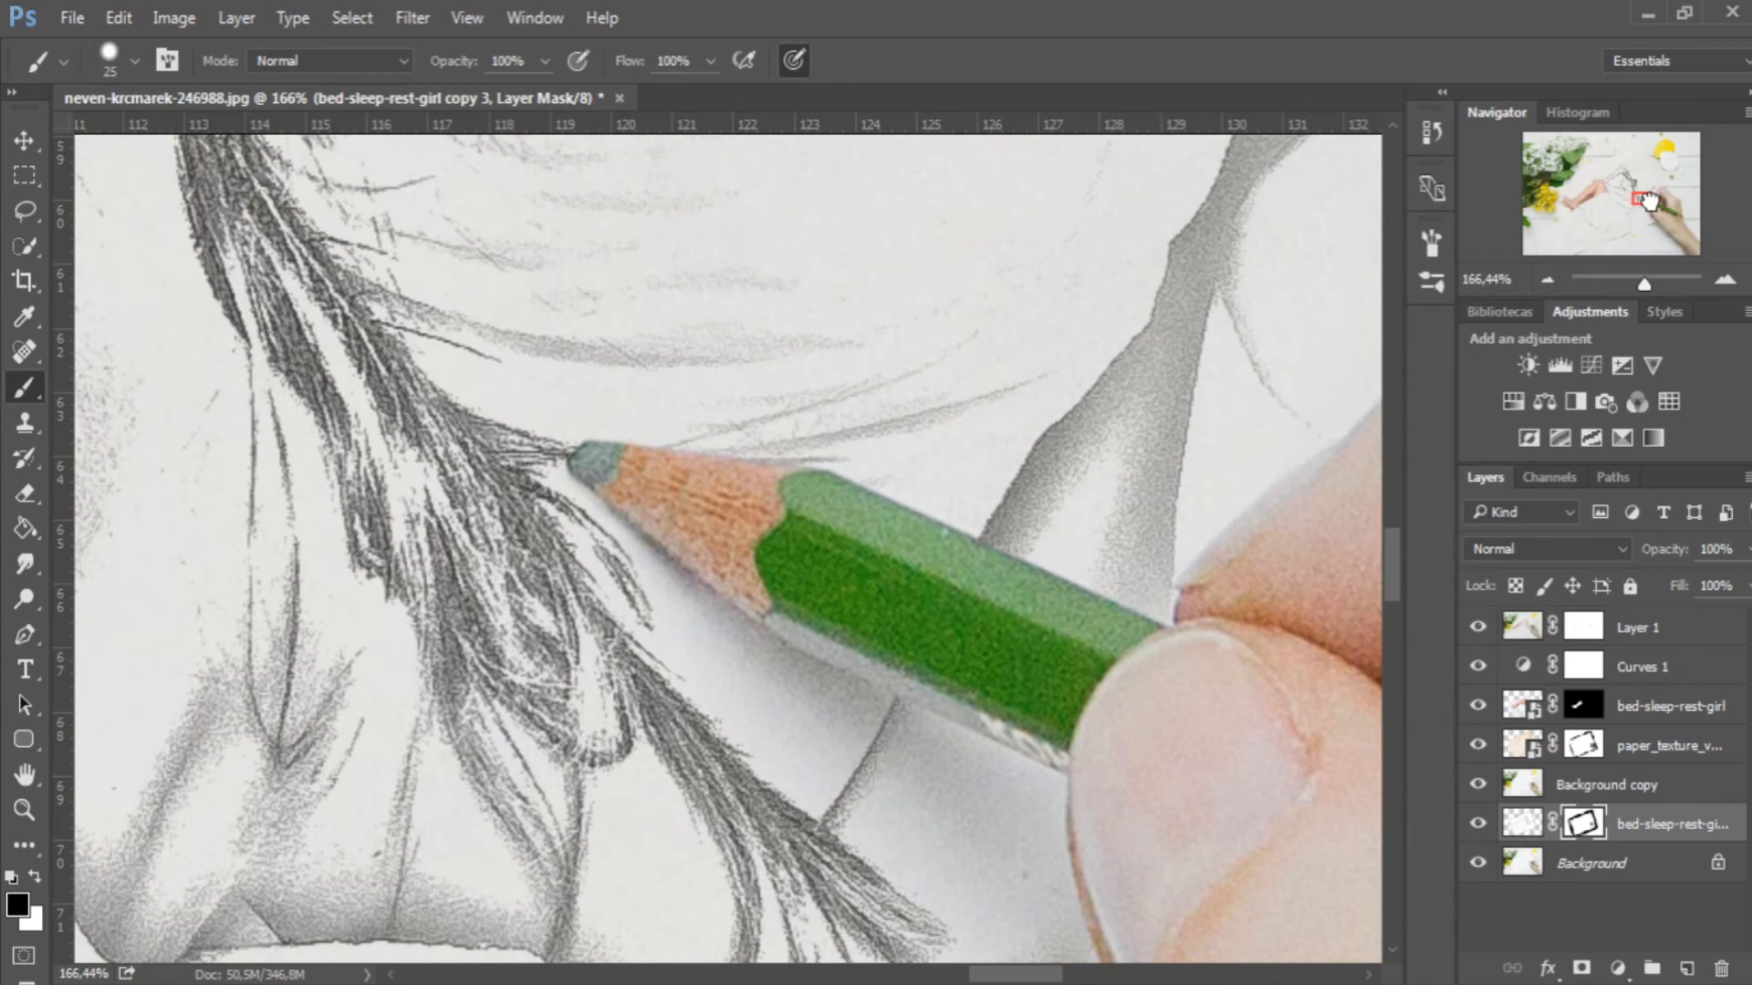
click(1519, 629)
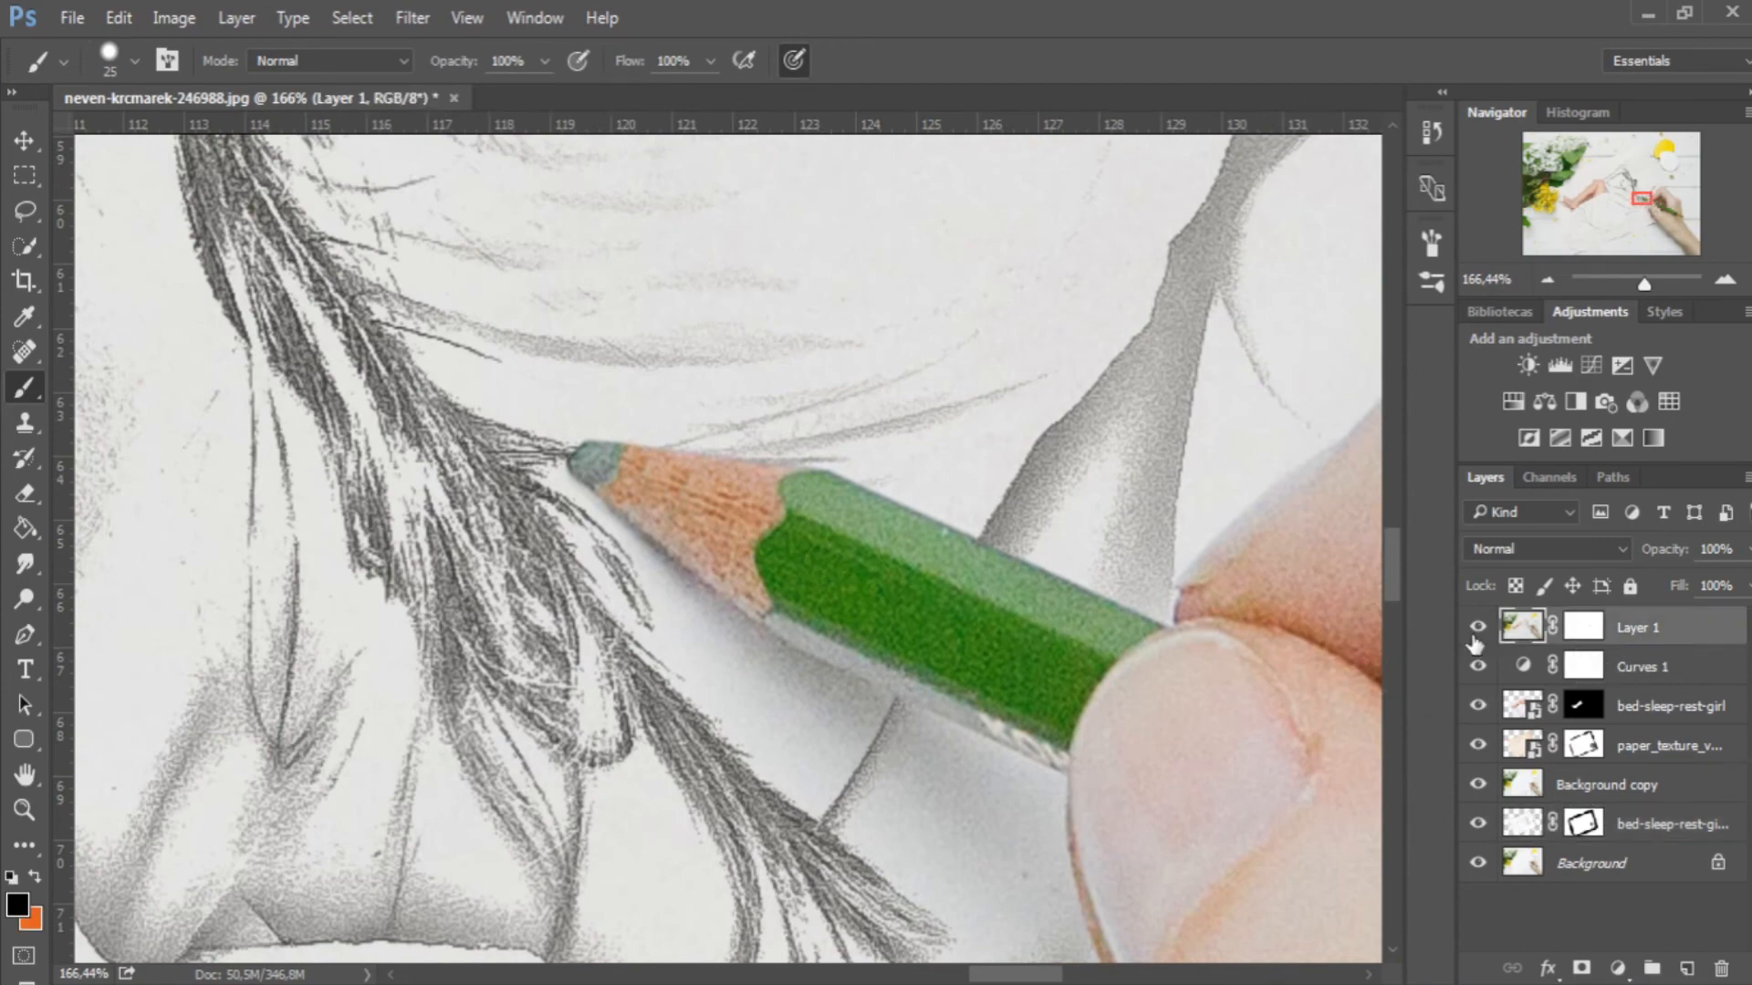
key(ctrl+minus)
key(z)
drag(664, 511, 787, 447)
click(1687, 968)
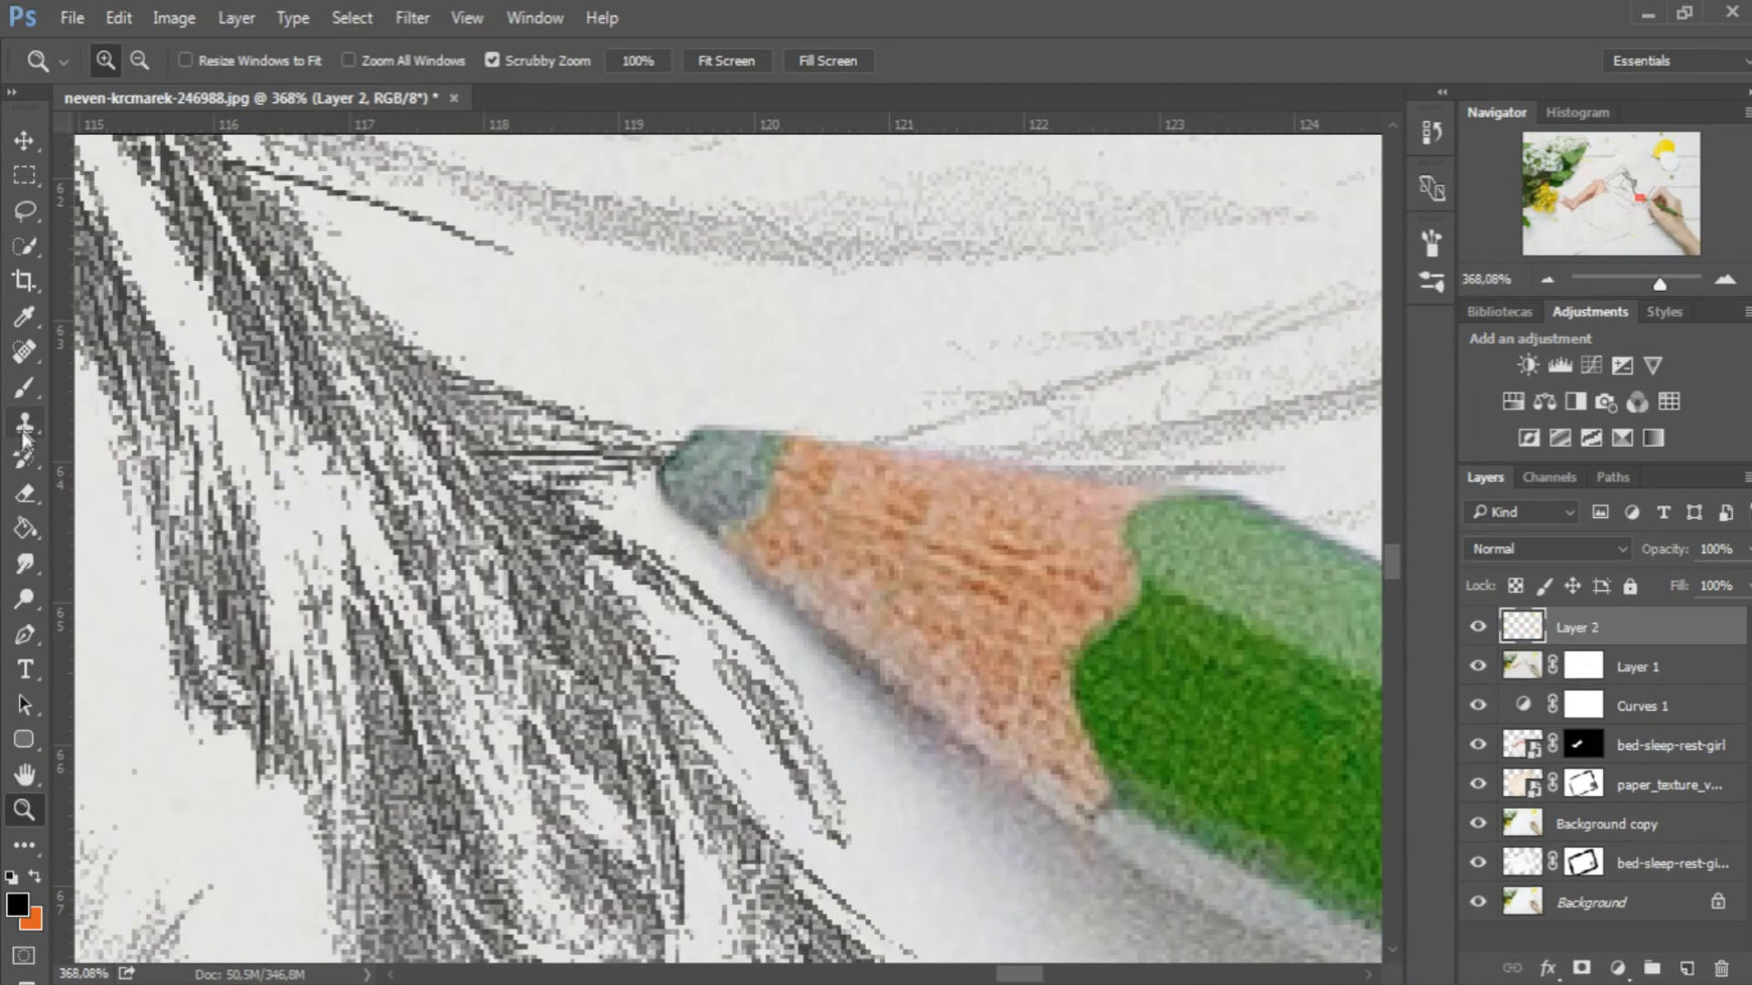
- Paint the pencil's lead tip dark grey (#464646) with a size 7 brush and set the layer's blend mode to Color
click(24, 388)
click(16, 905)
click(105, 605)
drag(105, 605, 77, 614)
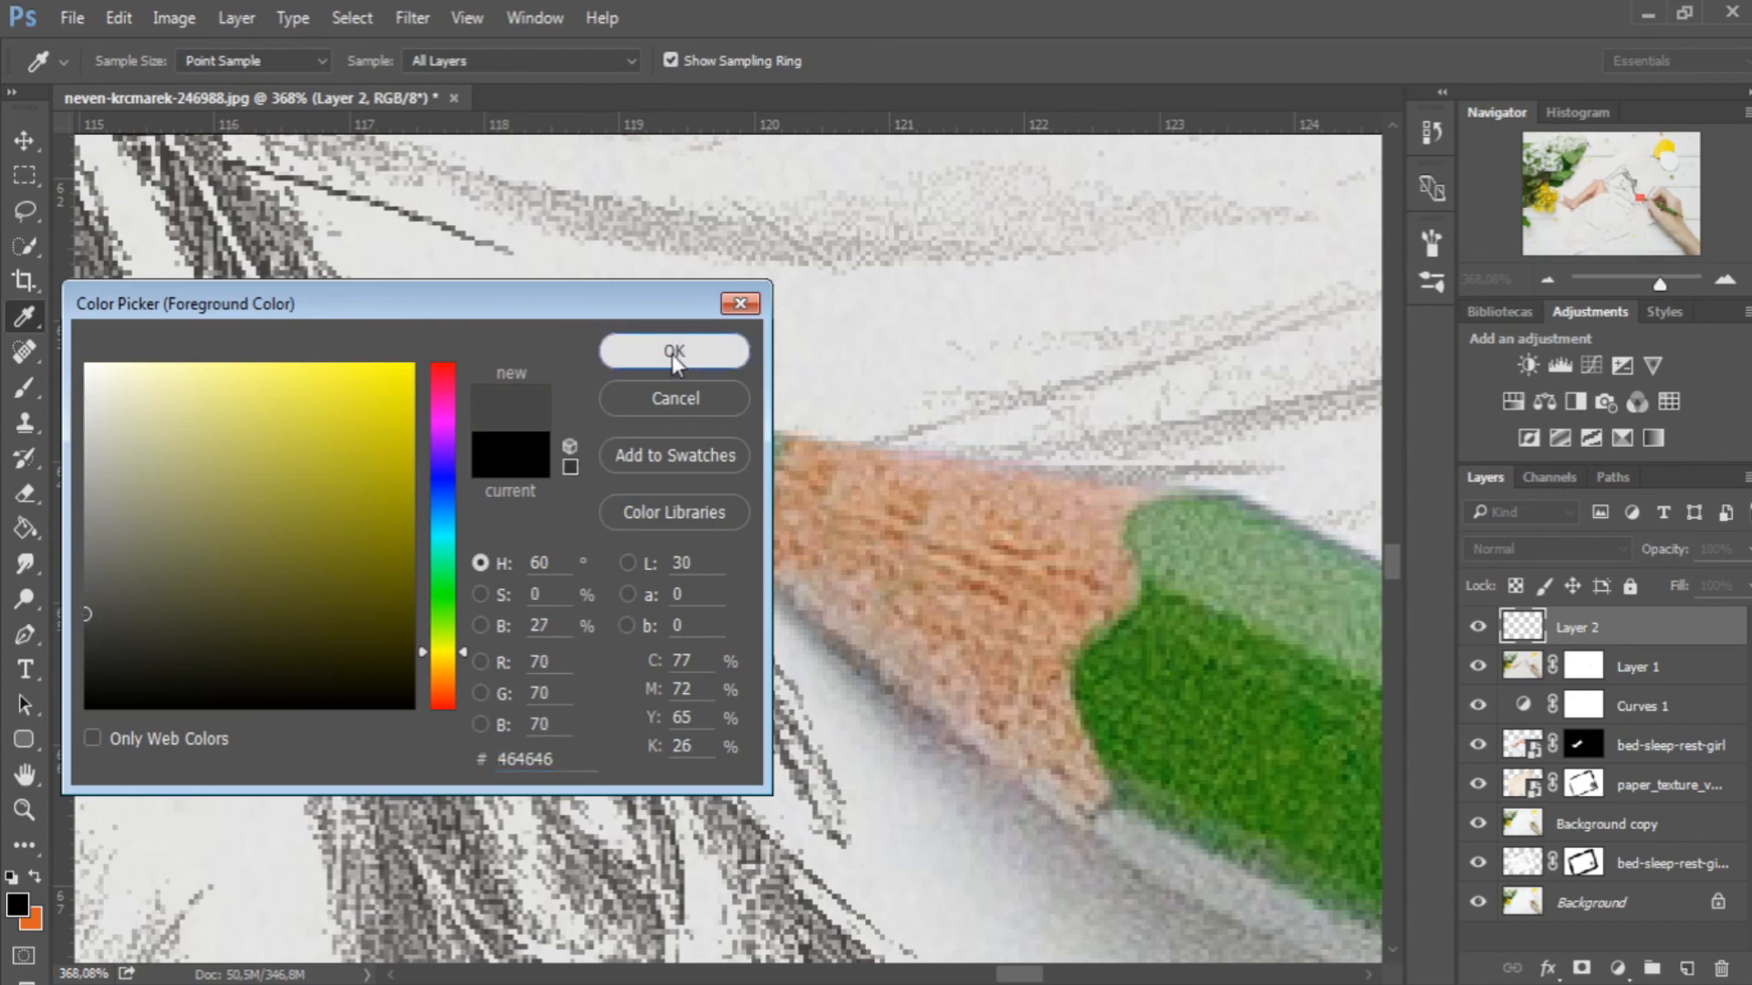
click(674, 350)
right_click(794, 402)
drag(953, 436, 946, 436)
key(Return)
mouse_move(757, 447)
mouse_down()
mouse_move(687, 463)
mouse_move(700, 509)
mouse_move(731, 512)
mouse_move(760, 466)
mouse_move(717, 480)
mouse_move(763, 473)
mouse_up()
click(1529, 545)
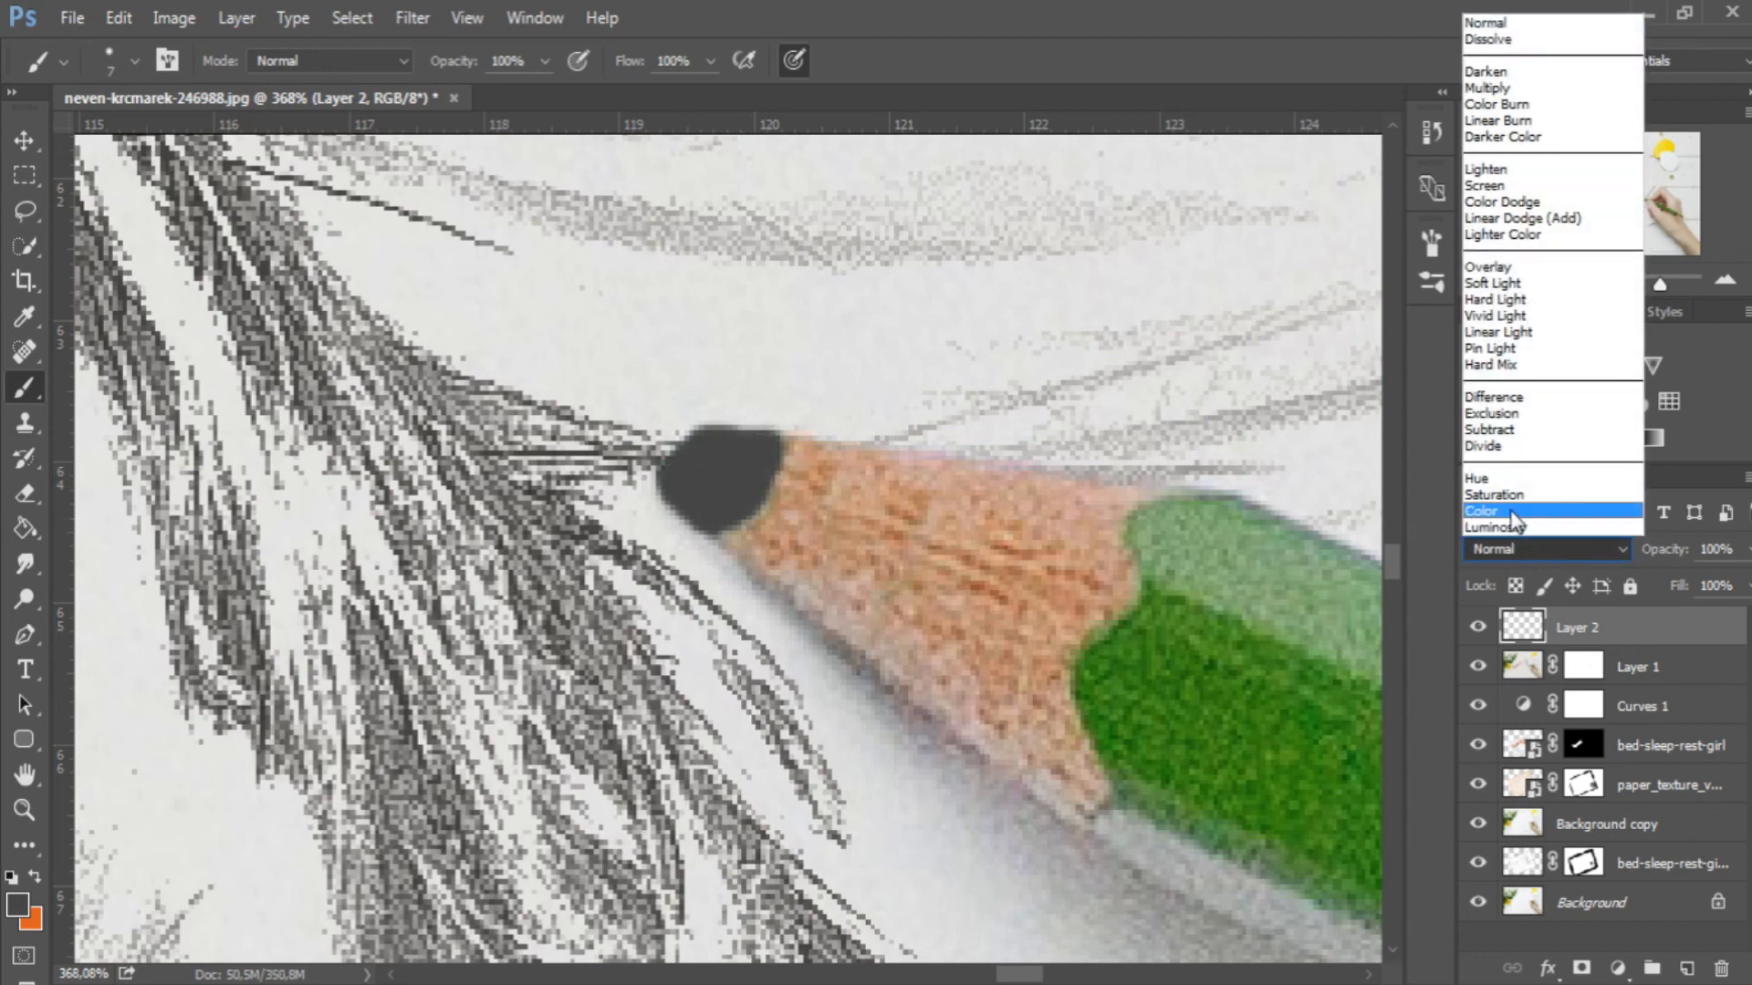
click(1529, 512)
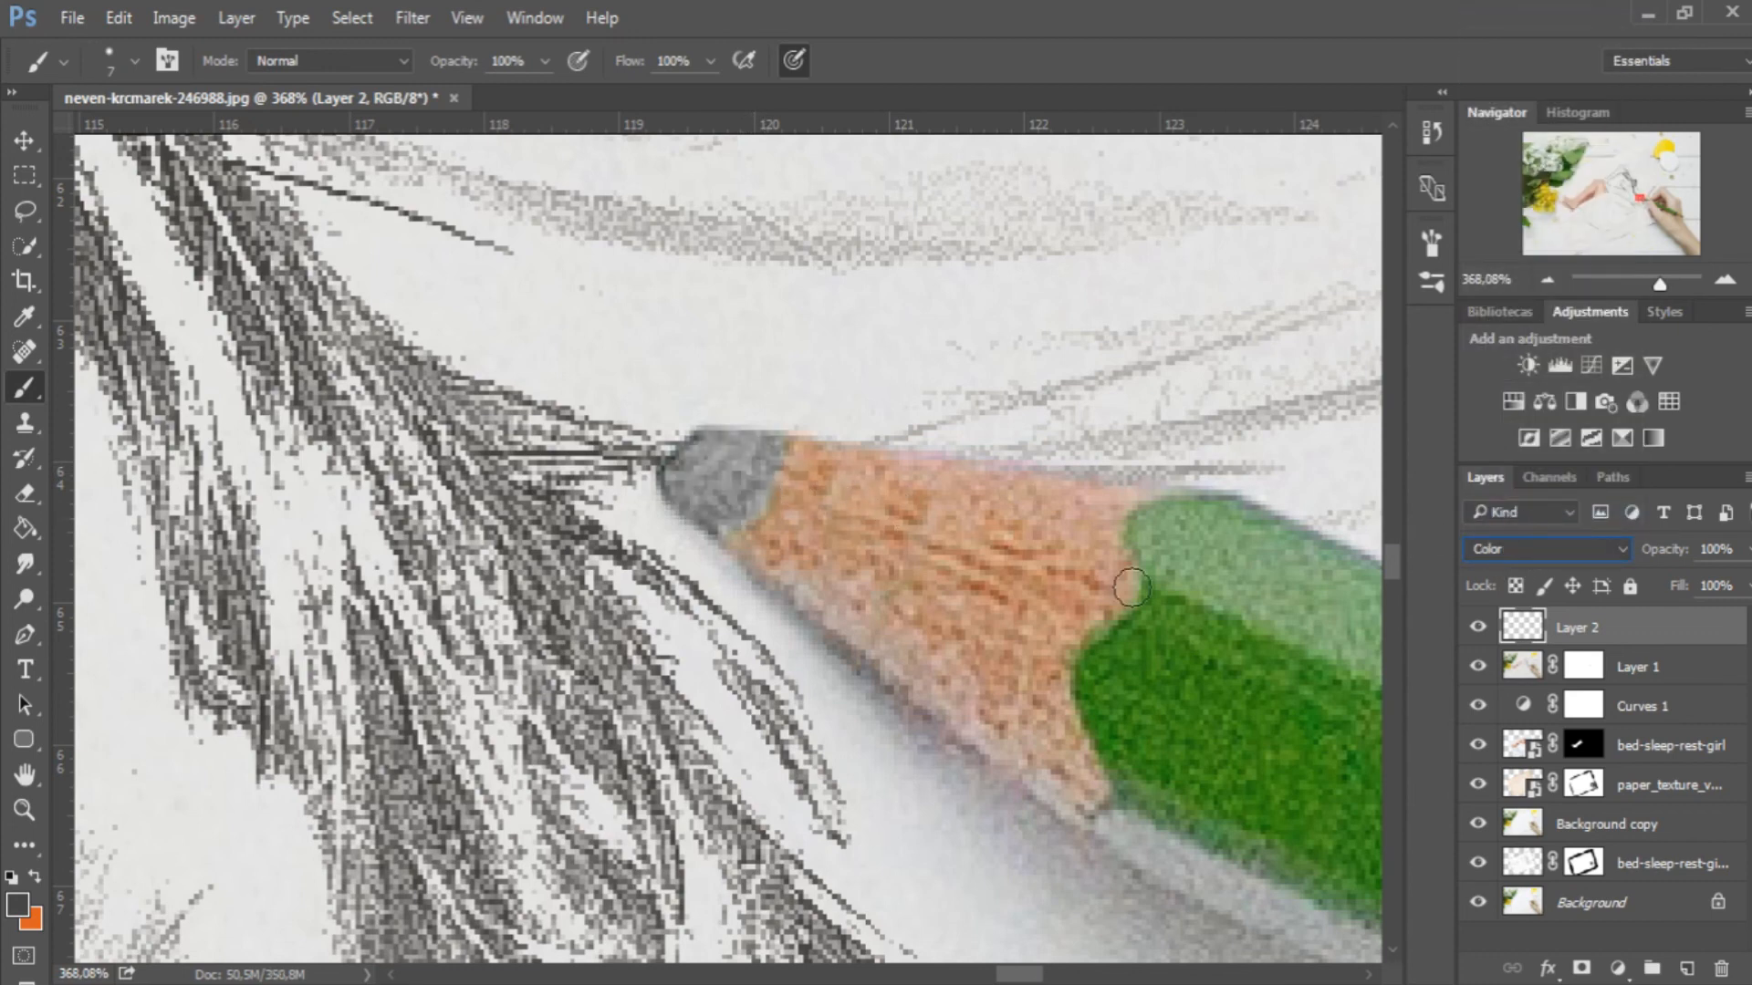
- Paint the lead tip black (#000000) on another new layer, reduce that layer's opacity to 40%, and compare the tip with and without it
click(1687, 969)
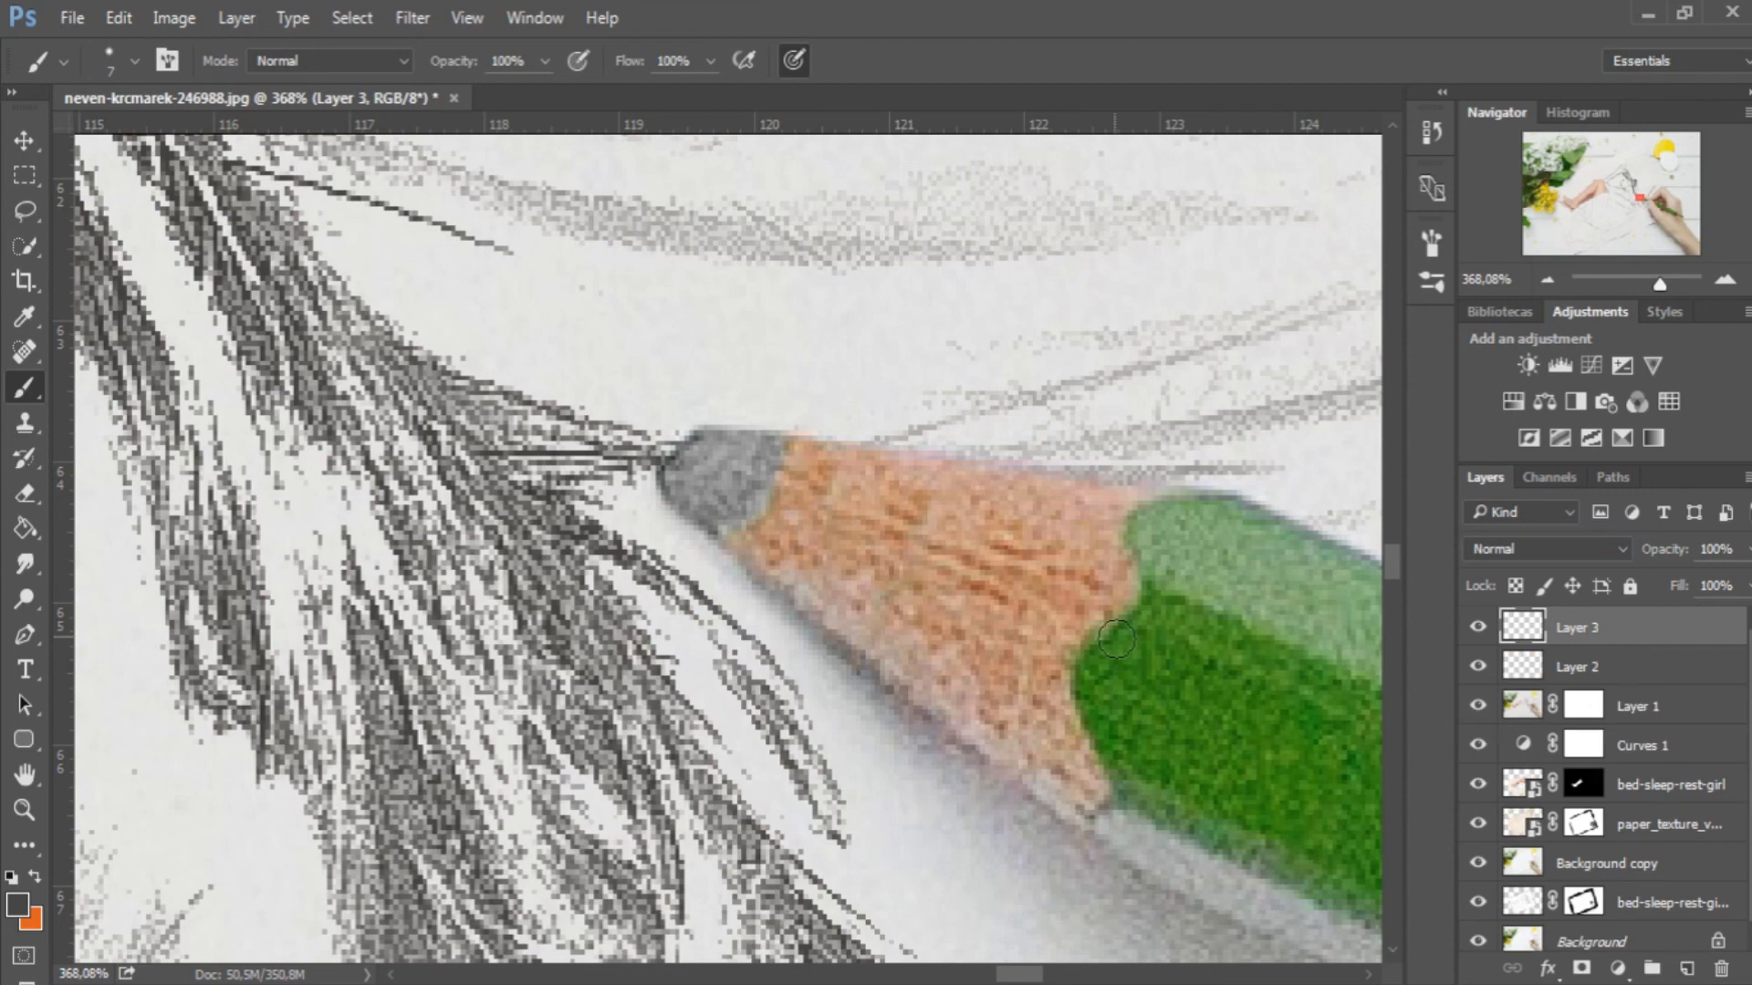
click(17, 906)
text(000000)
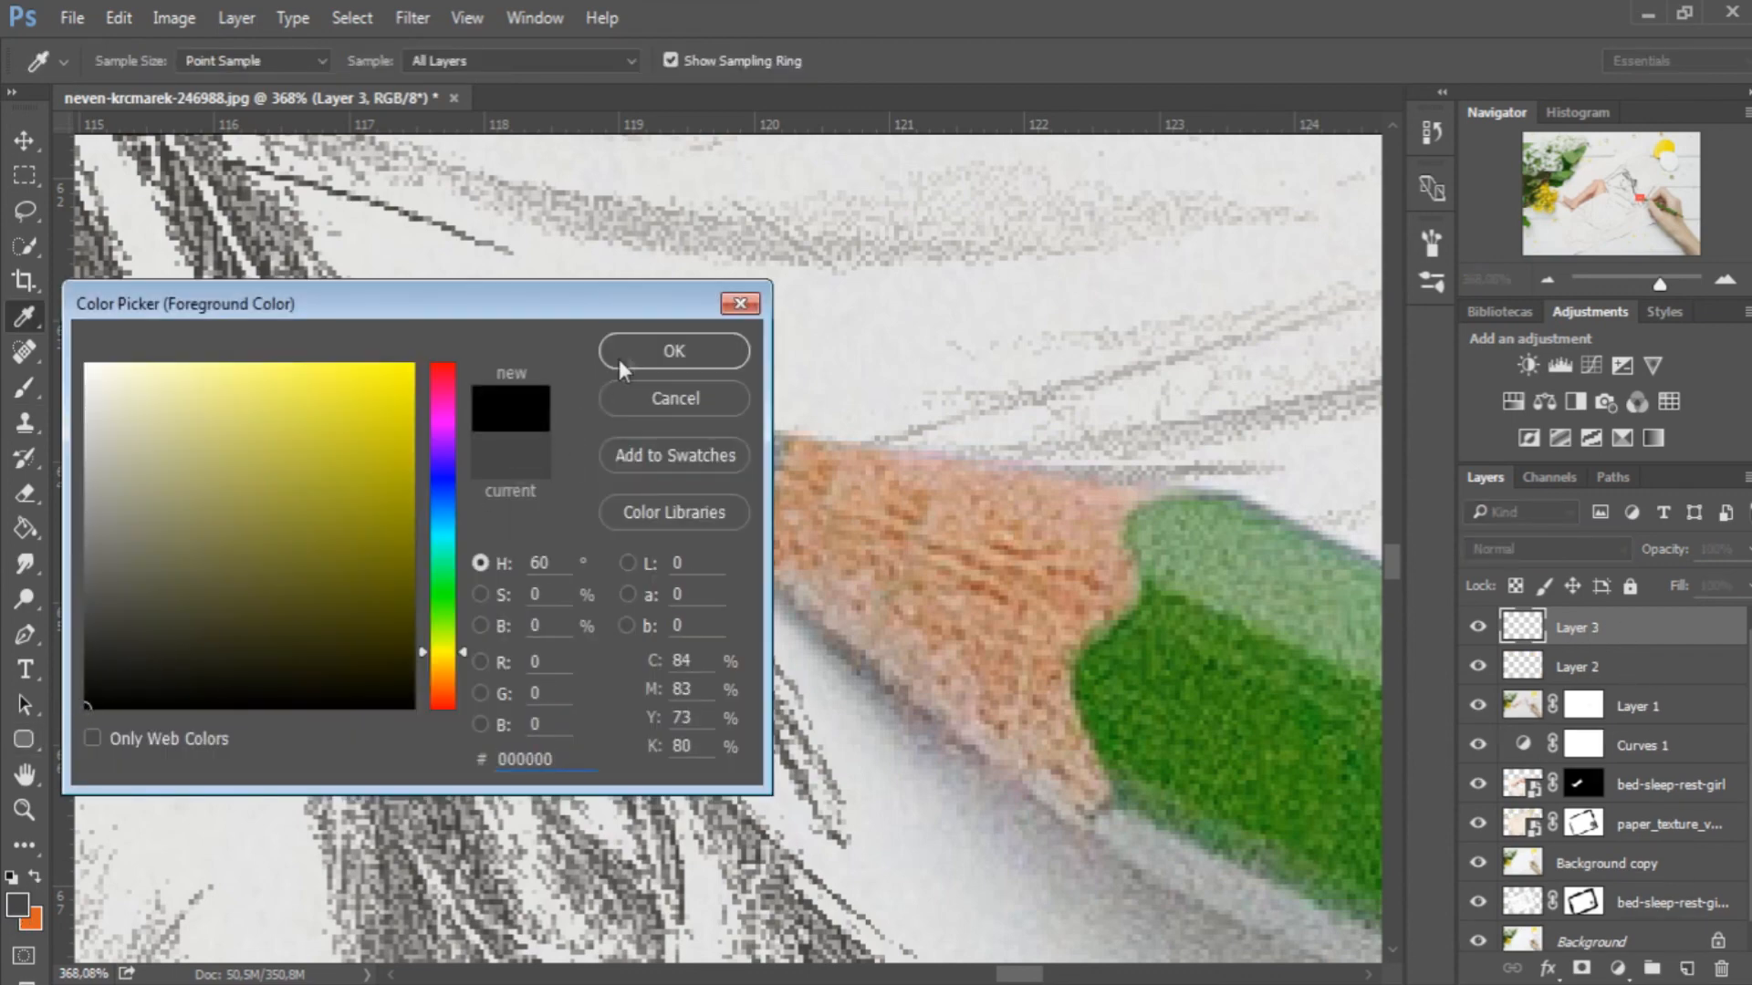
click(673, 348)
mouse_move(758, 493)
mouse_down()
mouse_move(770, 454)
mouse_move(695, 456)
mouse_move(714, 518)
mouse_move(710, 490)
mouse_up()
click(1746, 549)
drag(1663, 578, 1672, 583)
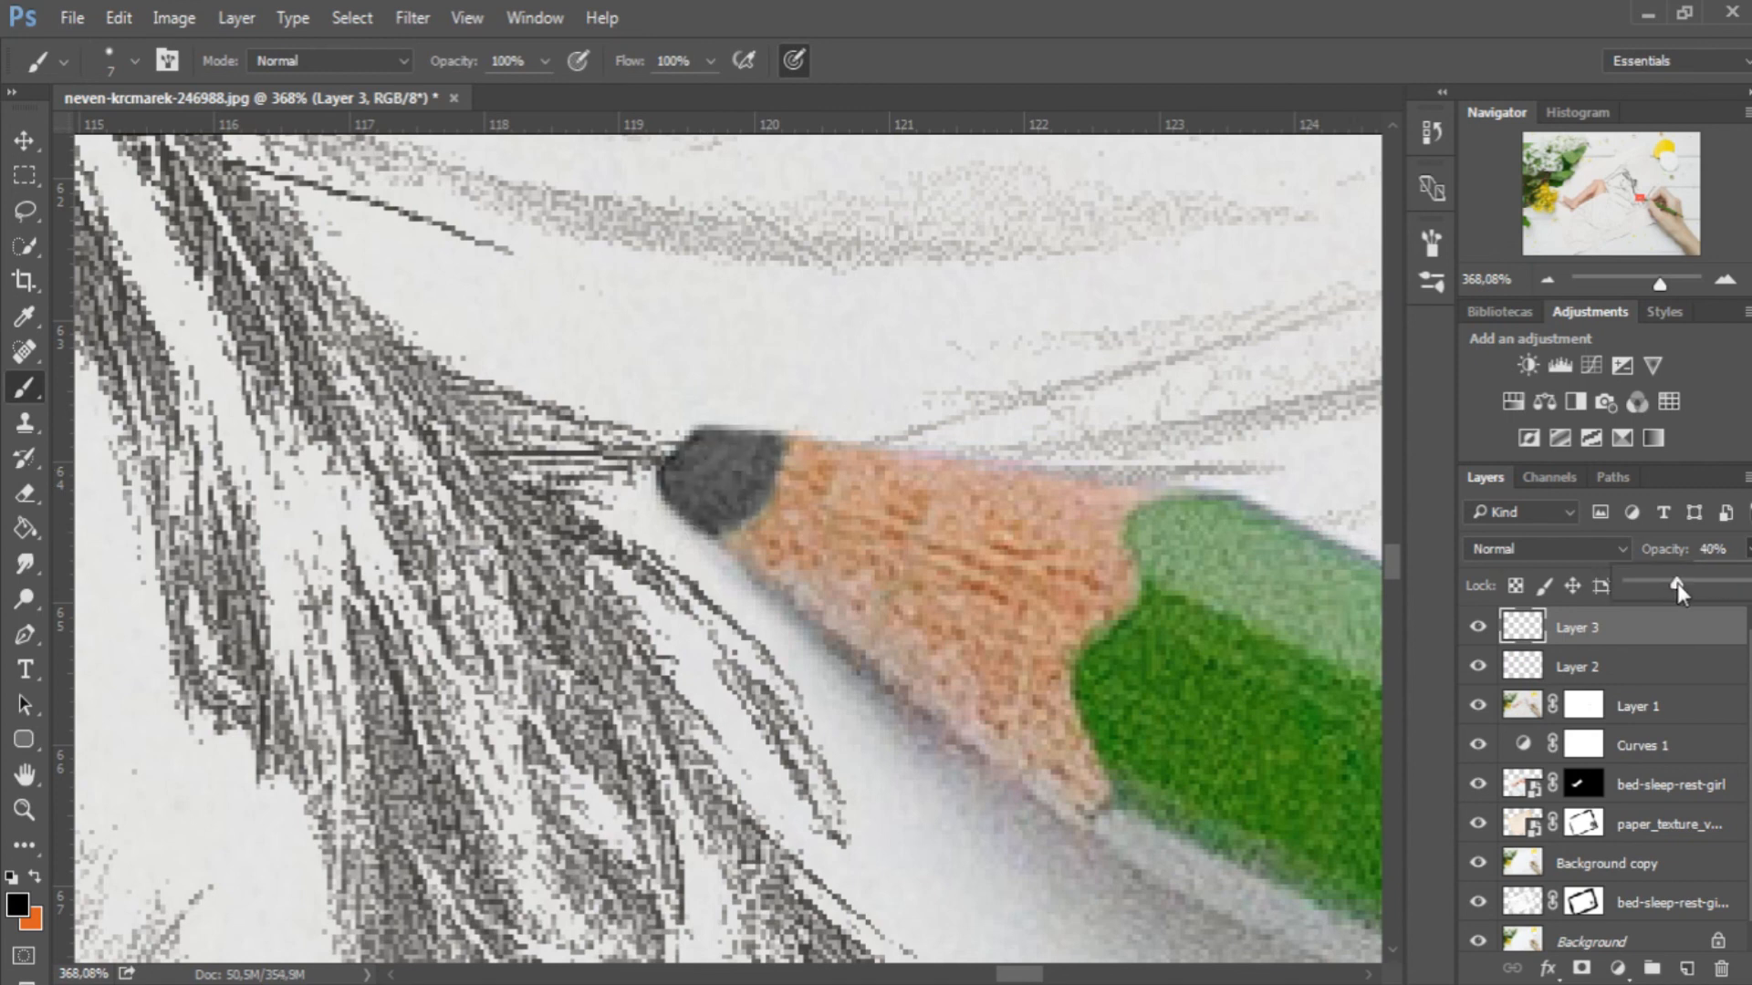
click(1651, 641)
click(1477, 627)
click(1477, 627)
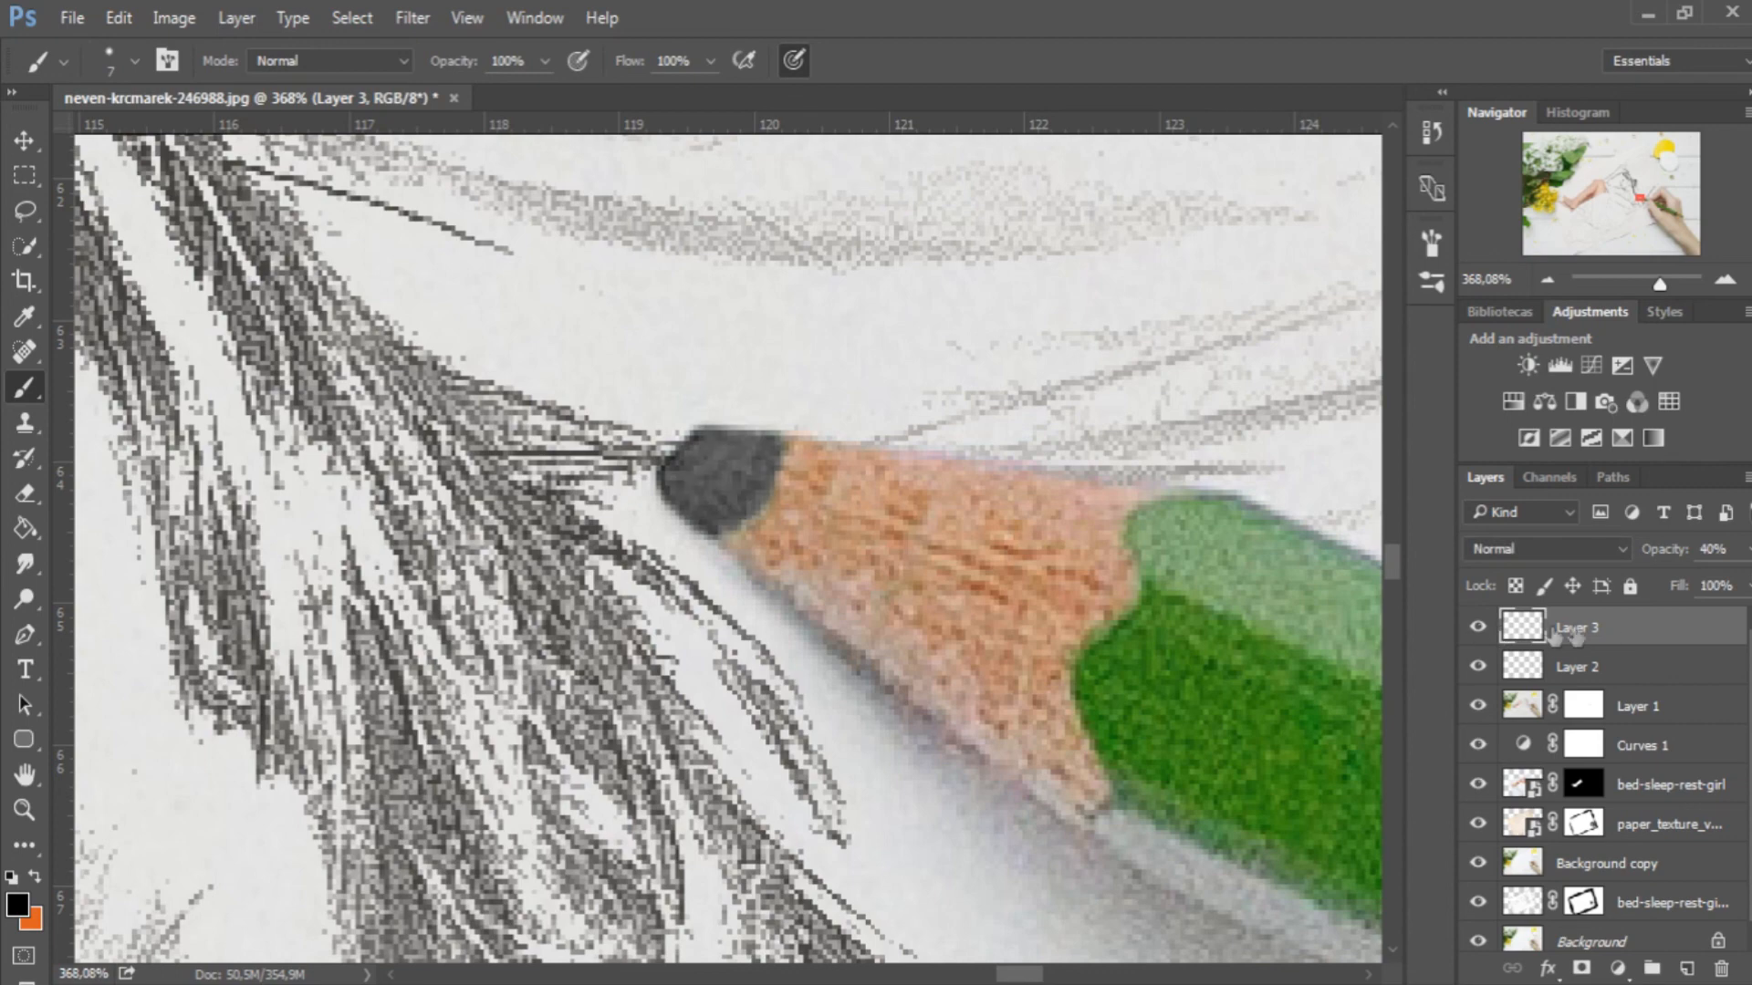
- Add a Levels adjustment layer above all the layers using the Darker preset
key(ctrl+minus)
key(ctrl+minus)
key(ctrl+minus)
key(ctrl+minus)
key(ctrl+minus)
key(ctrl+minus)
key(ctrl+minus)
key(ctrl+minus)
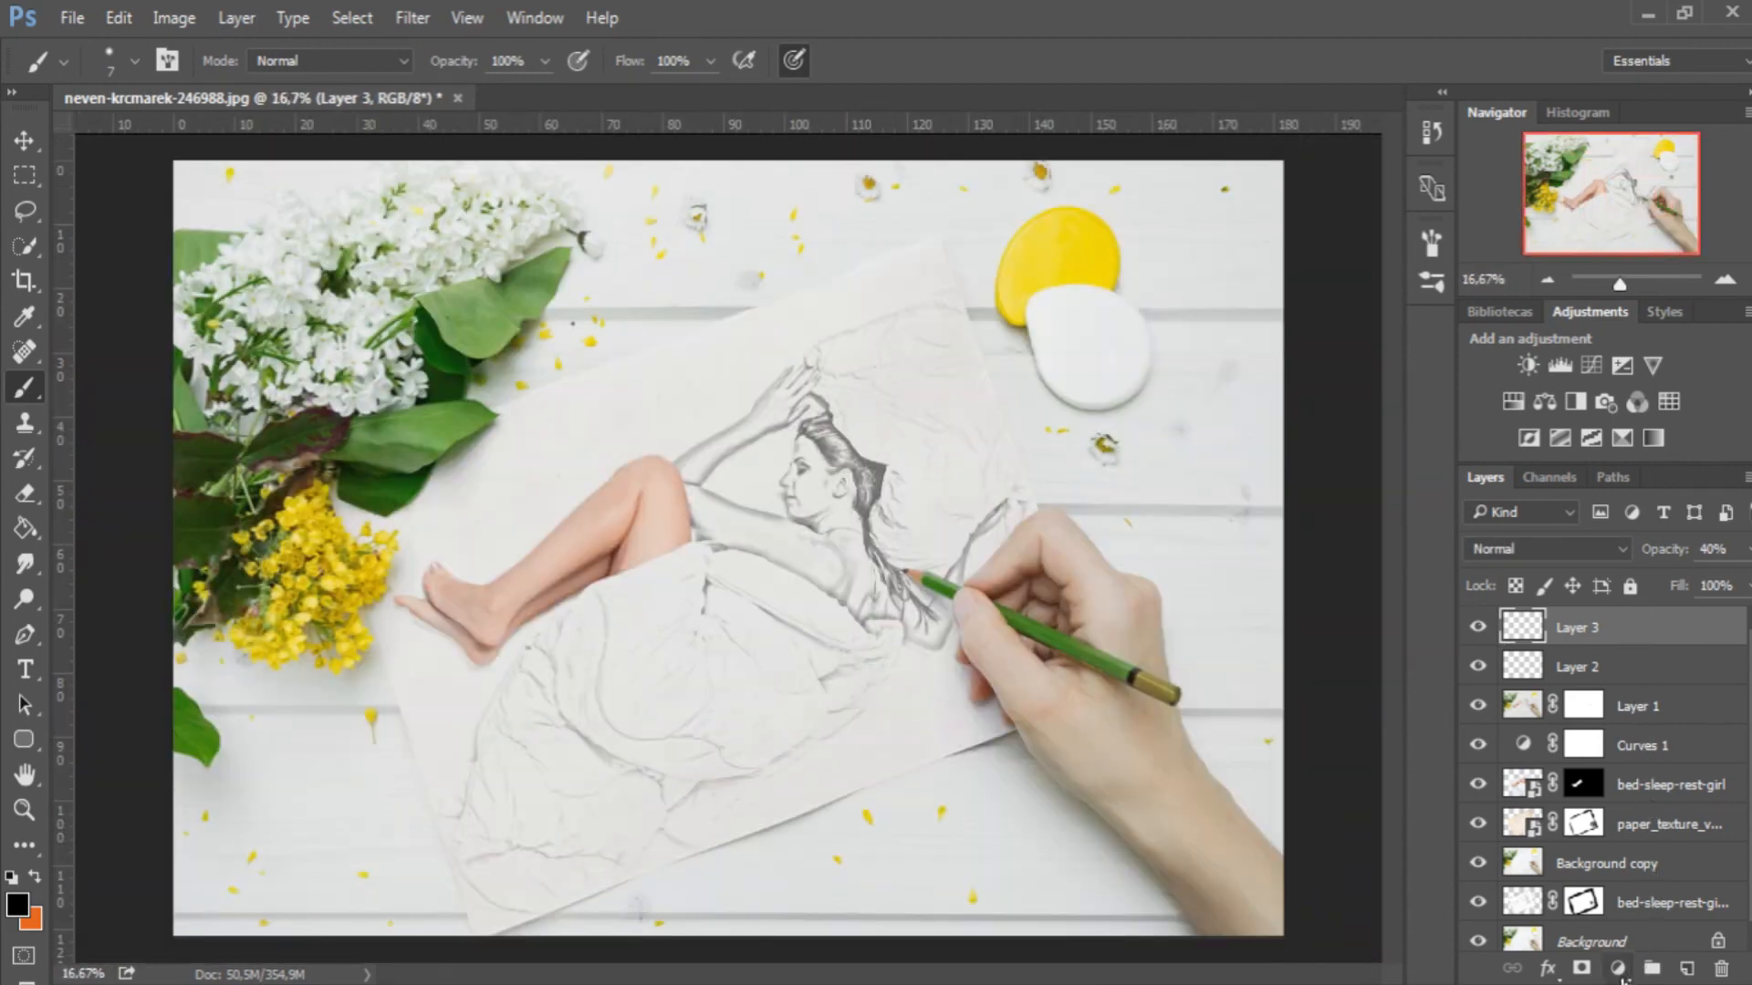
click(1619, 972)
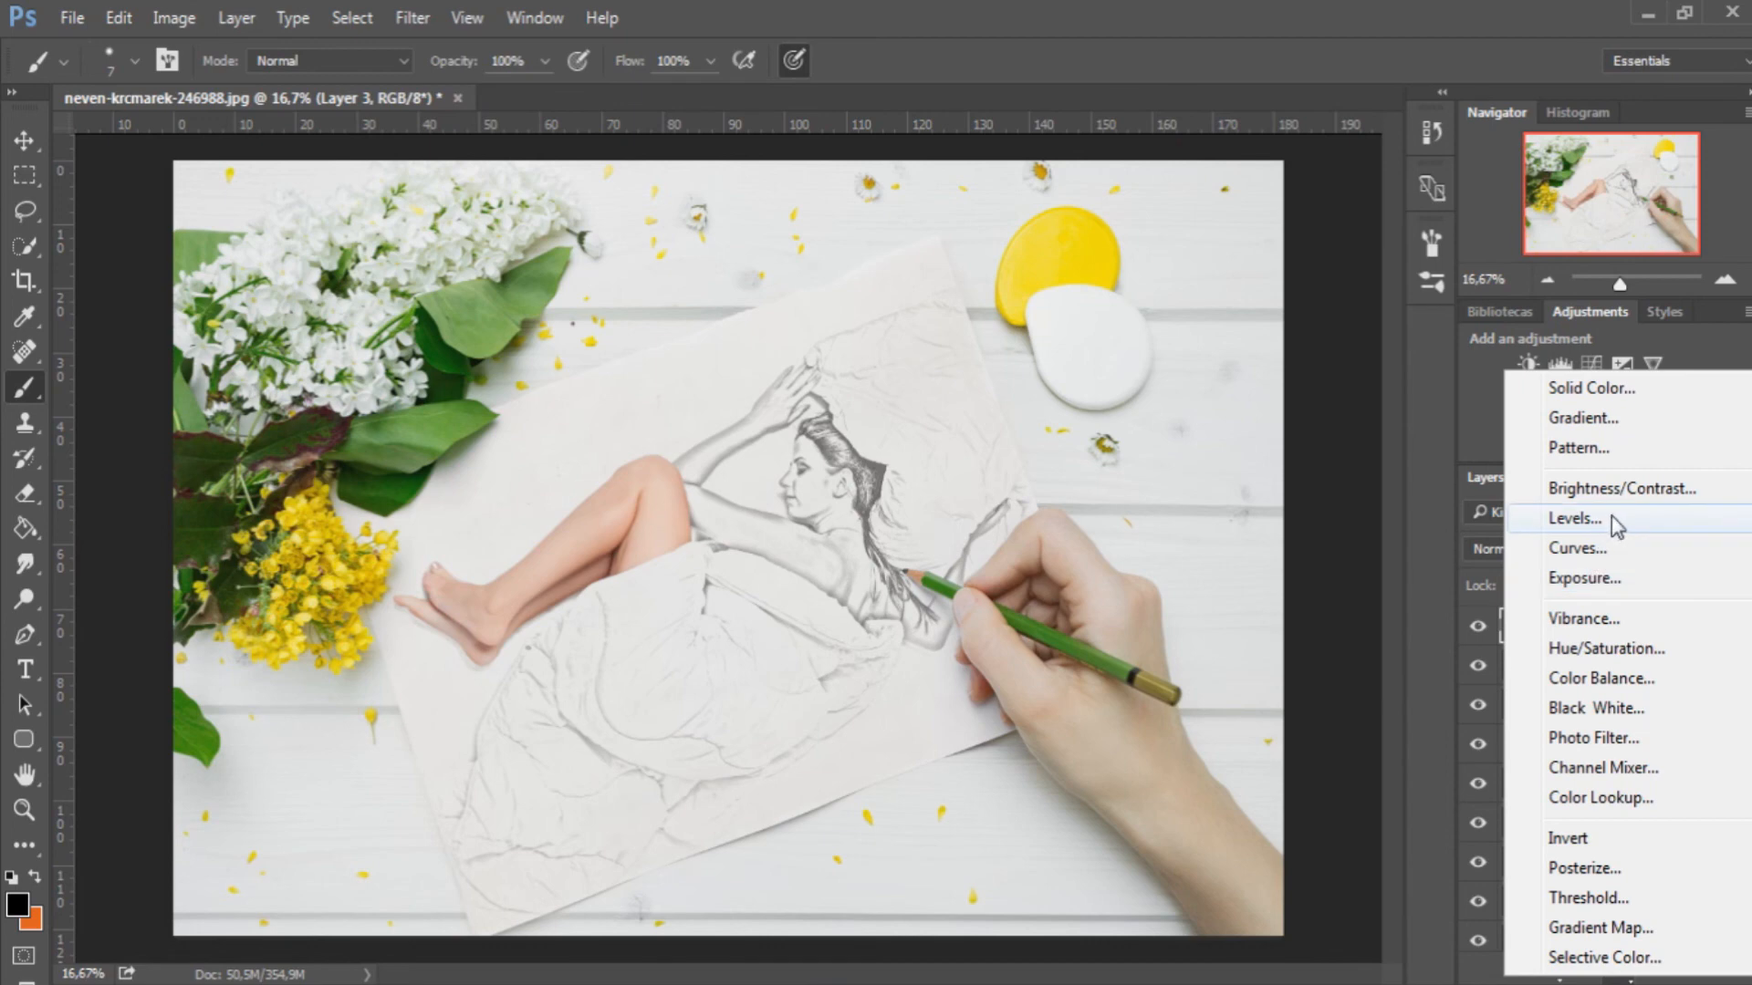
click(1575, 518)
click(1159, 402)
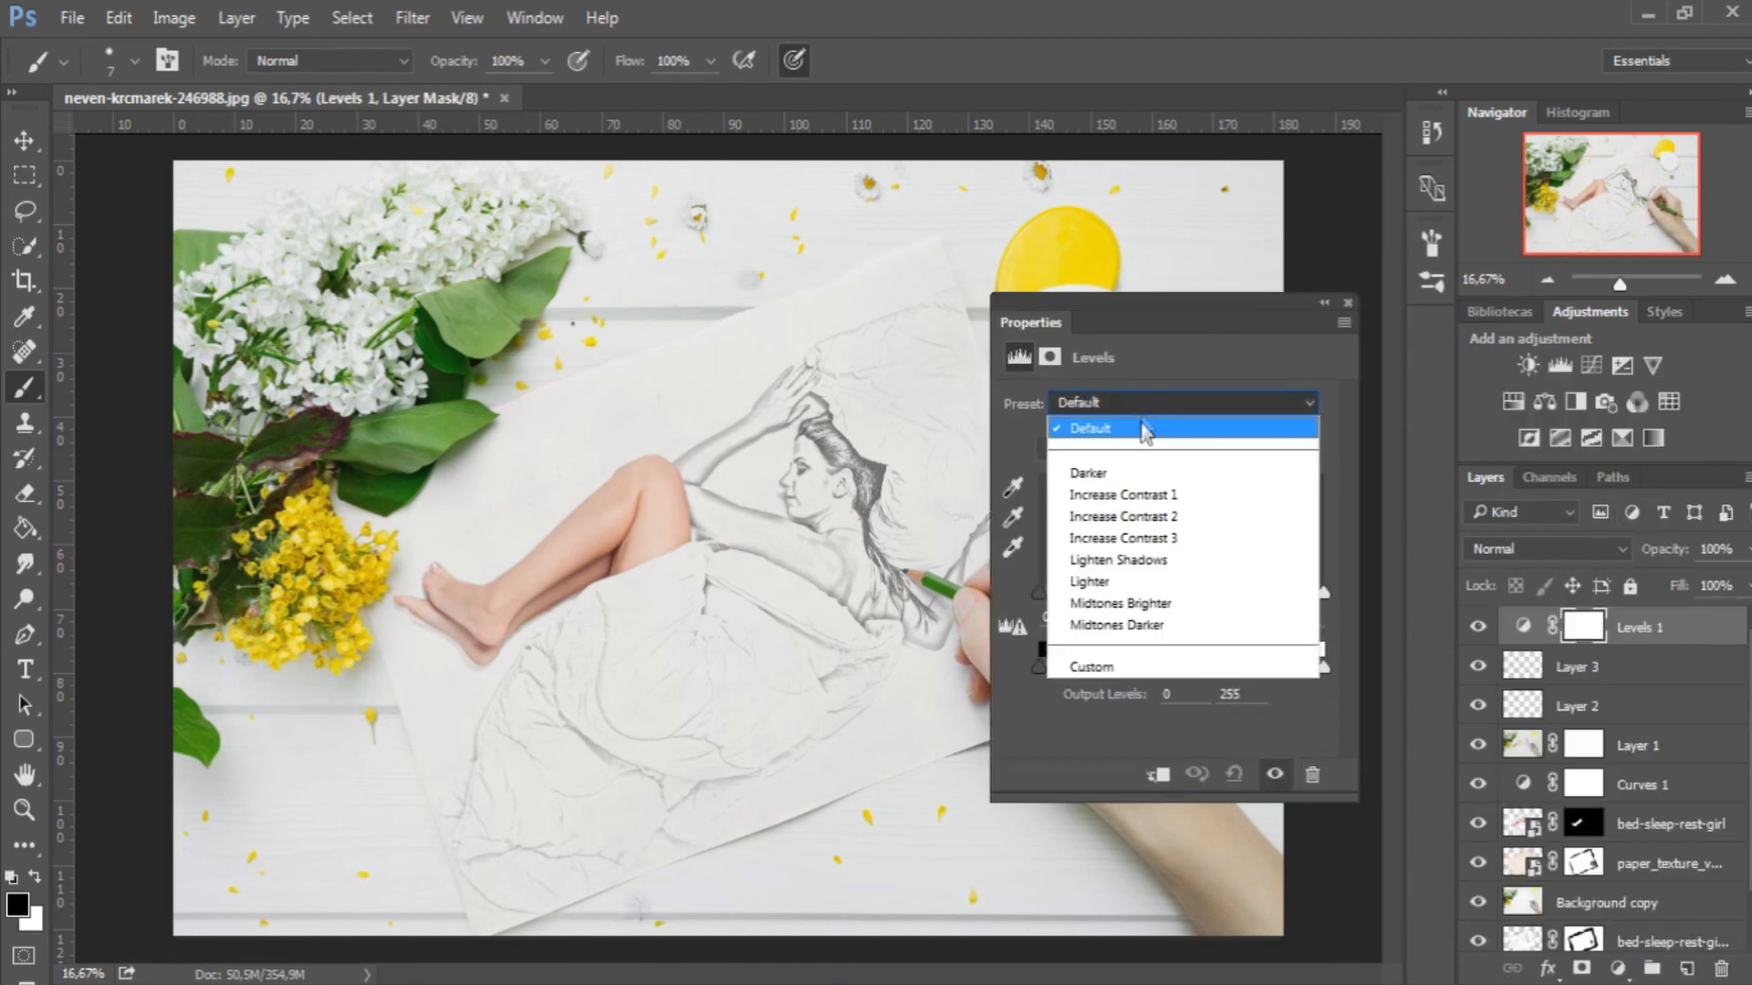
click(1121, 463)
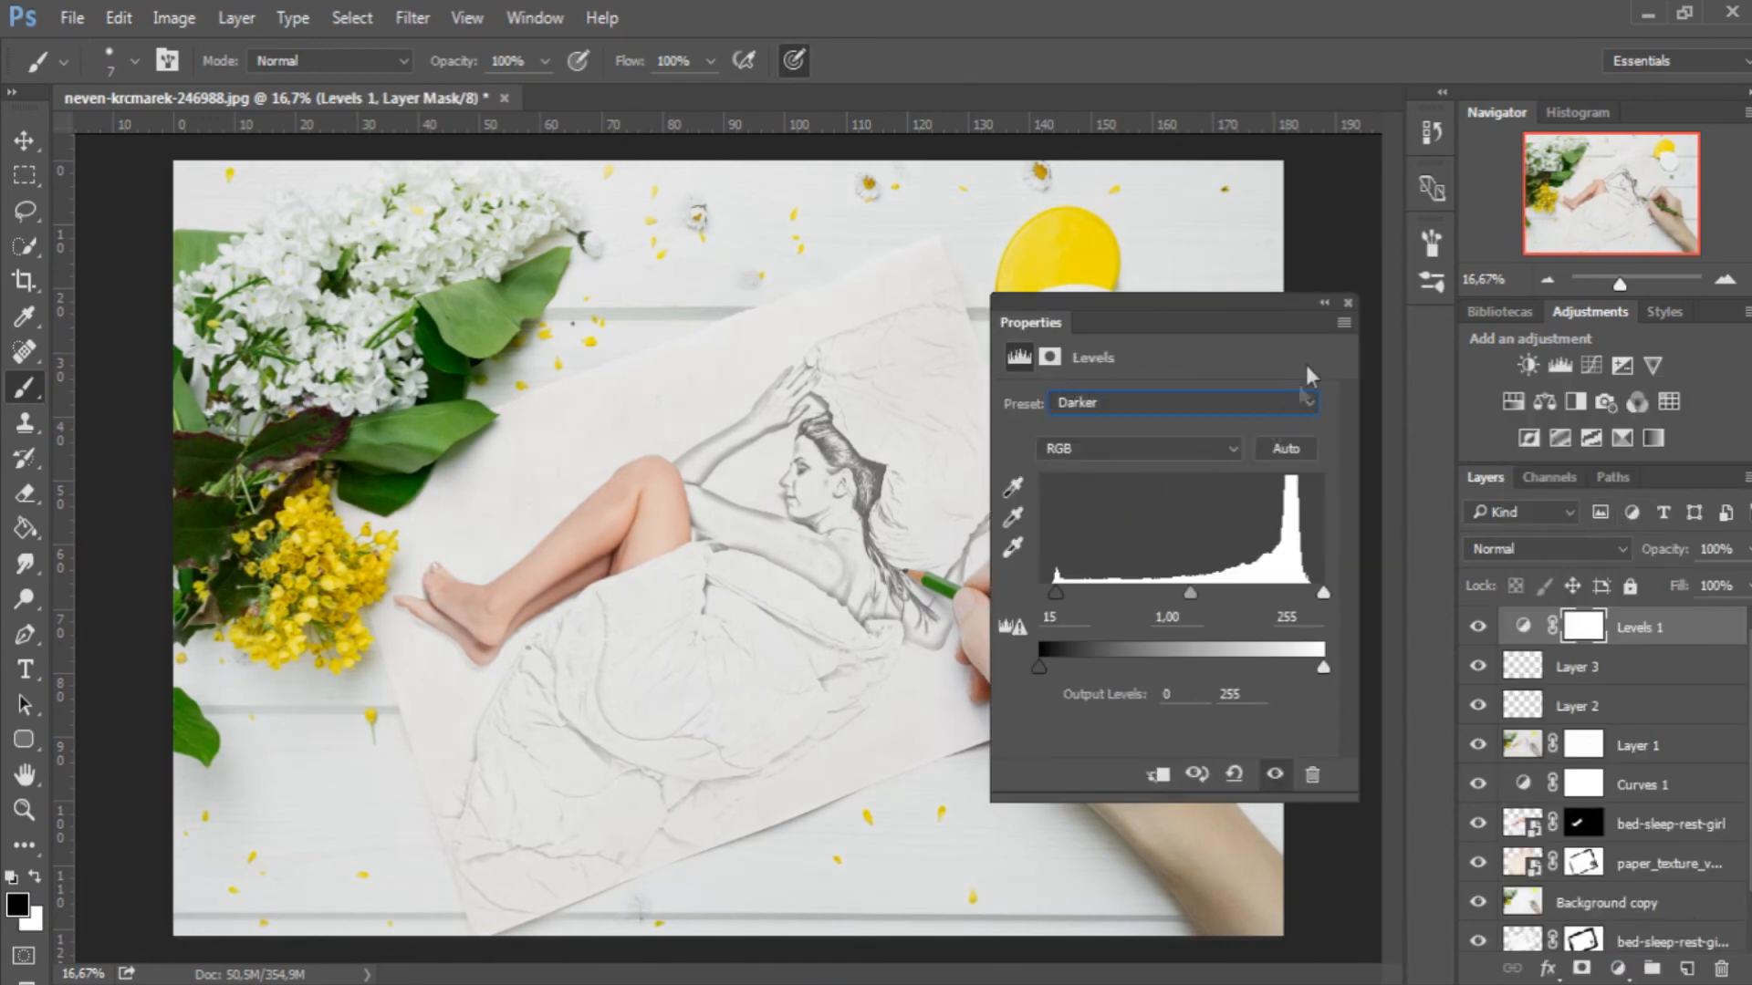
click(1346, 303)
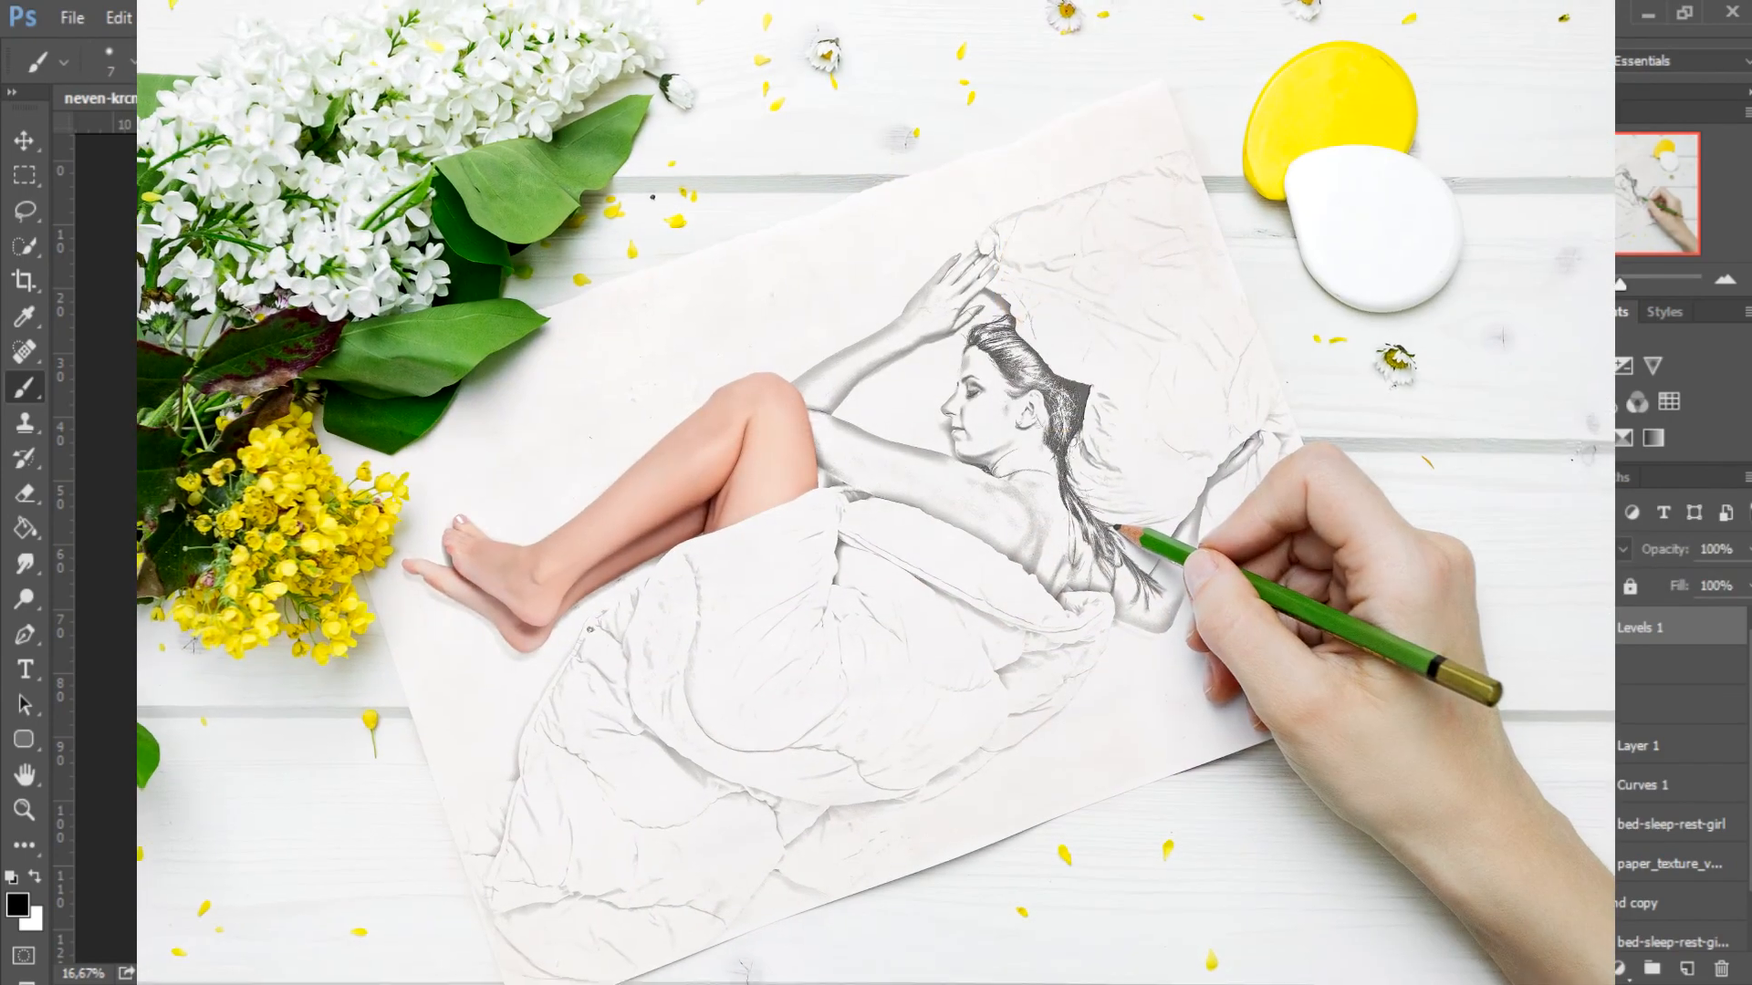